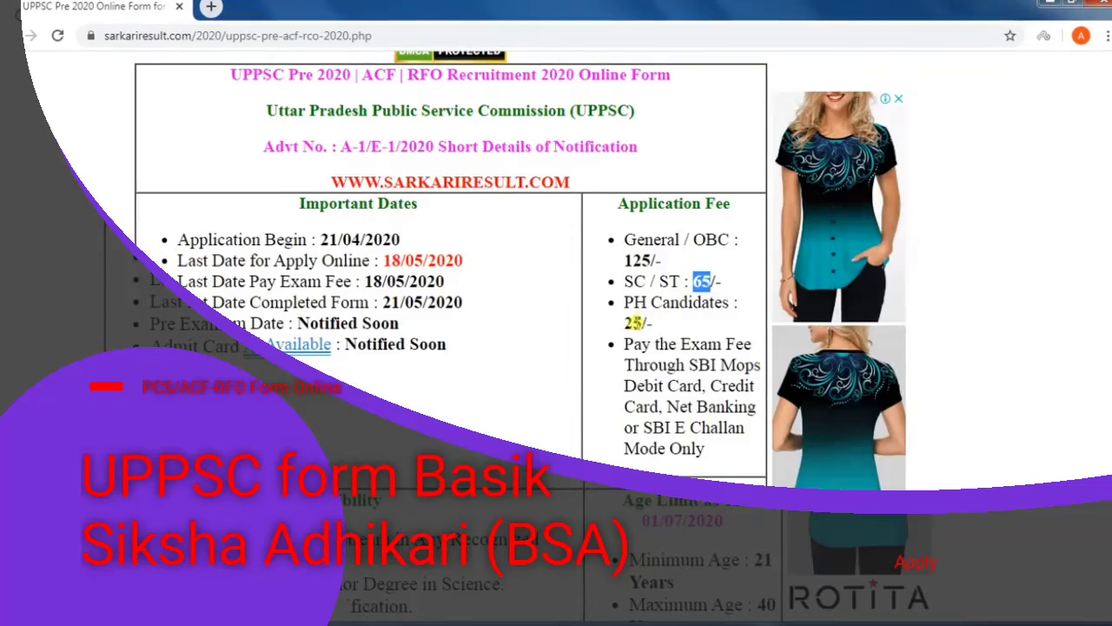
Examine the minimum and maximum age limits and the general degree eligibility in the recruitment notice.
scroll(630, 326, down, 2)
scroll(630, 329, down, 1)
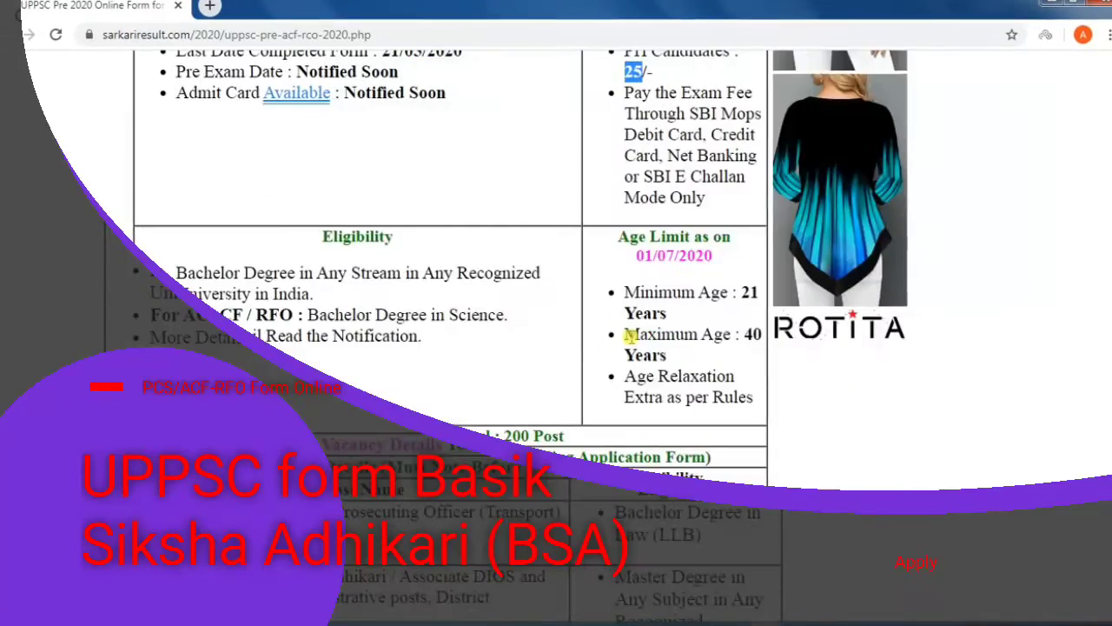
drag(624, 292, 733, 320)
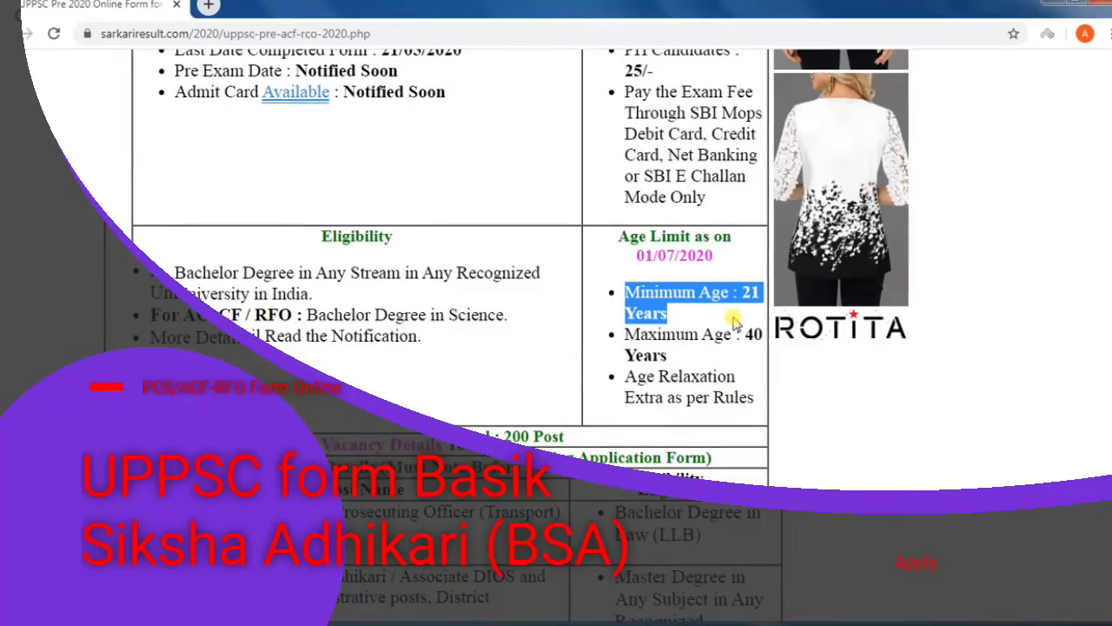
drag(626, 334, 702, 360)
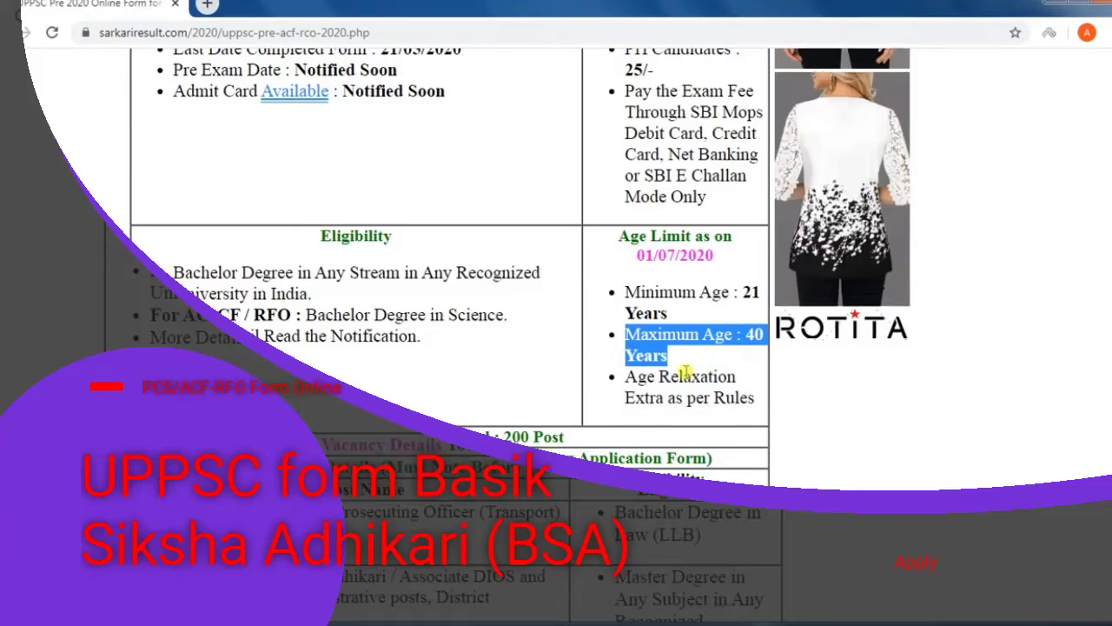
scroll(702, 365, down, 1)
drag(171, 187, 414, 250)
click(328, 246)
click(407, 272)
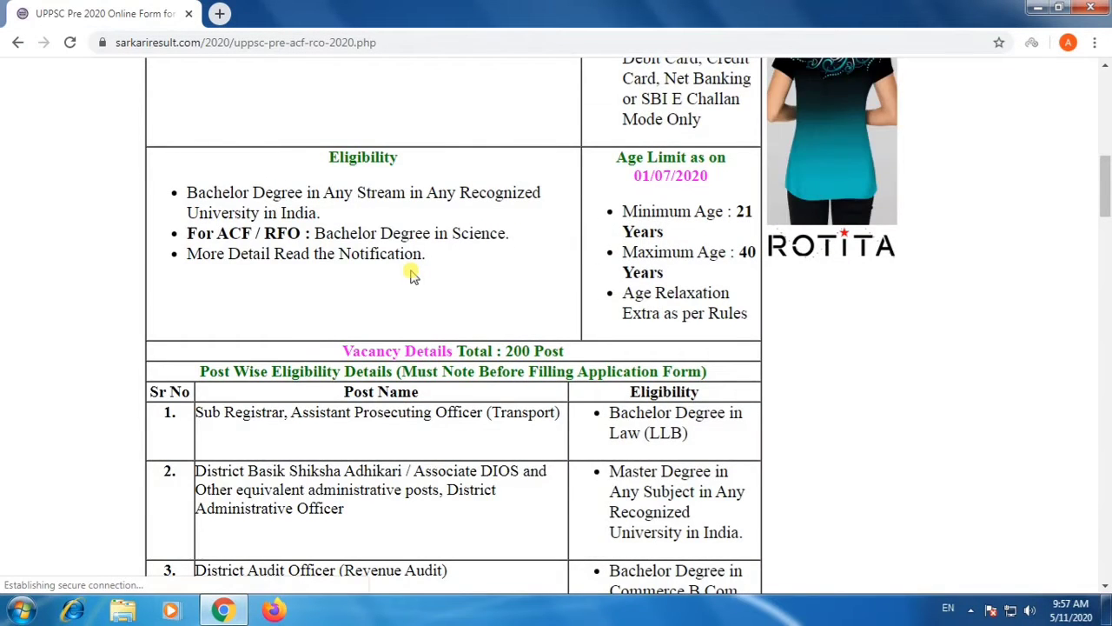
Skim the post-wise eligibility table under the vacancy details.
scroll(412, 273, down, 1)
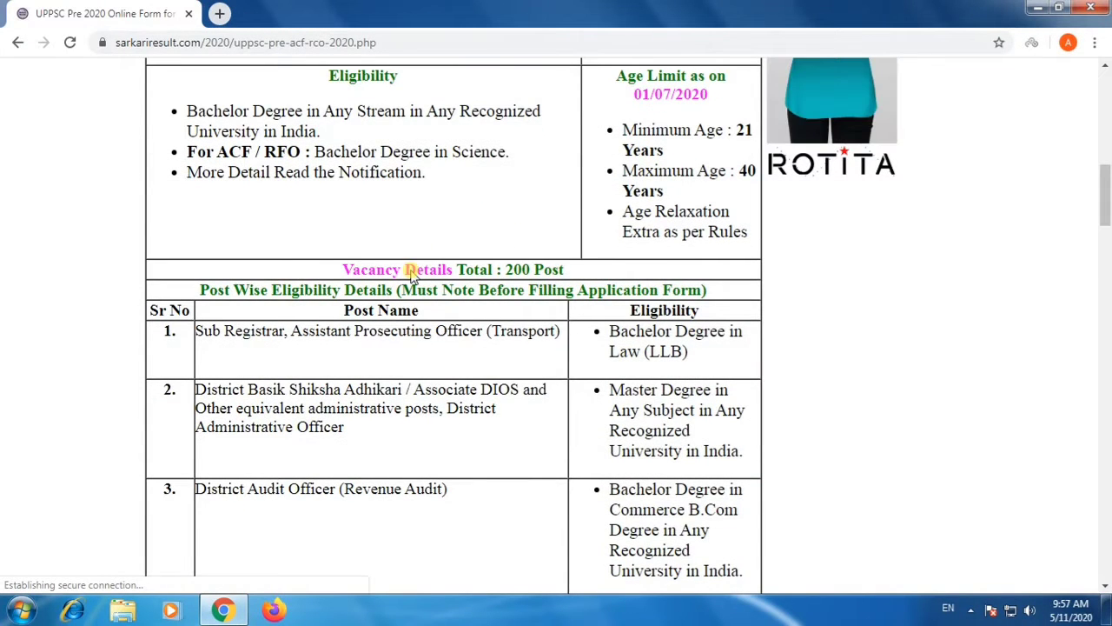
scroll(412, 272, down, 2)
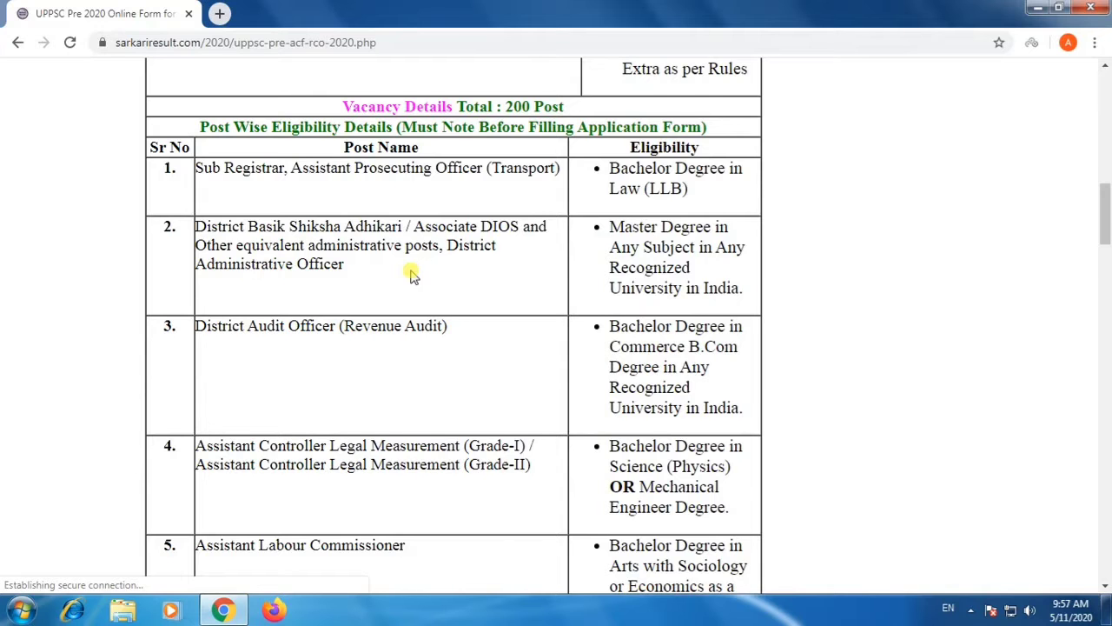
scroll(412, 273, down, 1)
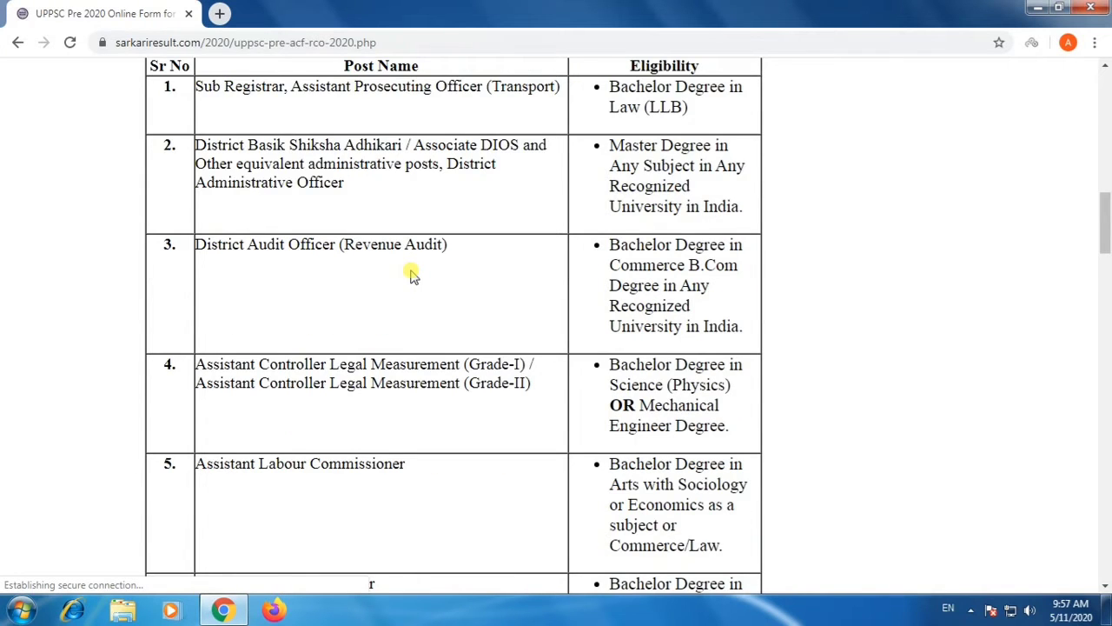
scroll(412, 273, down, 1)
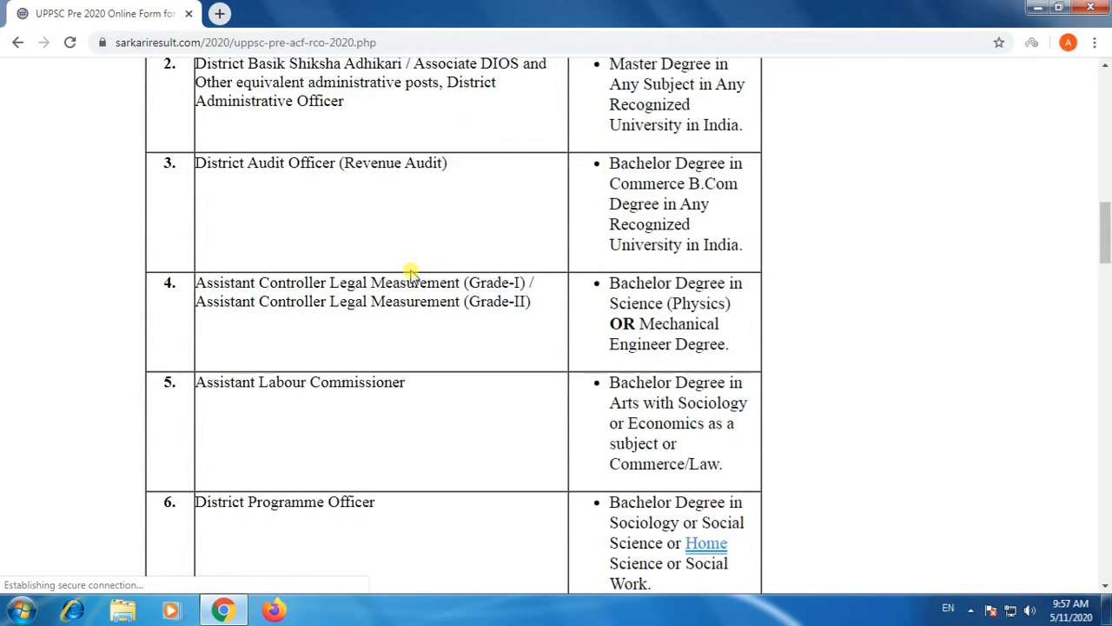
scroll(409, 272, down, 1)
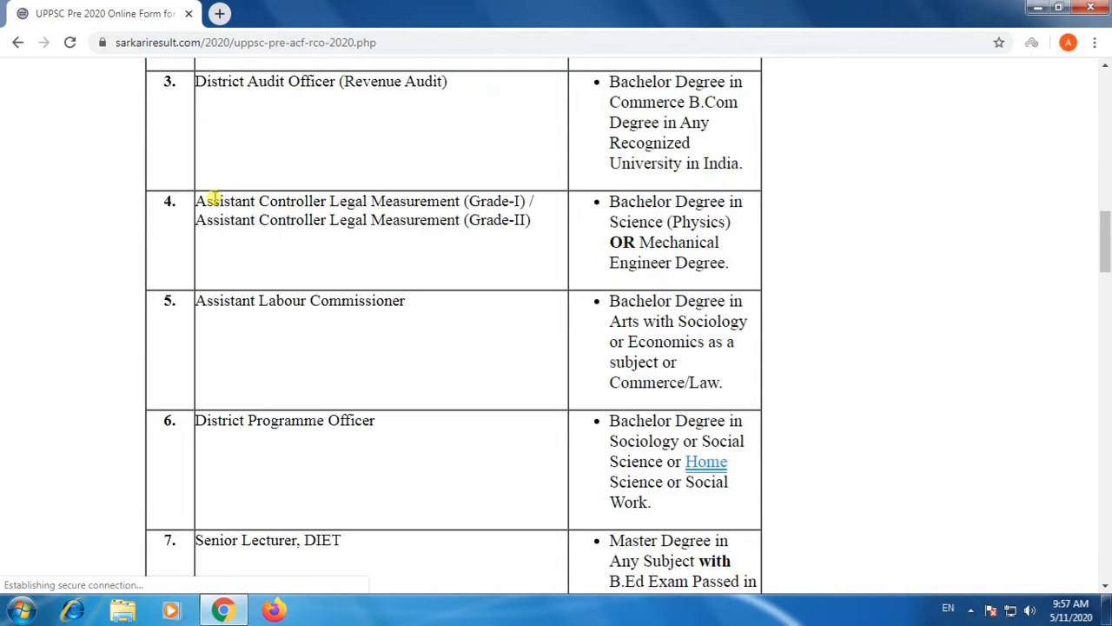
scroll(213, 198, up, 1)
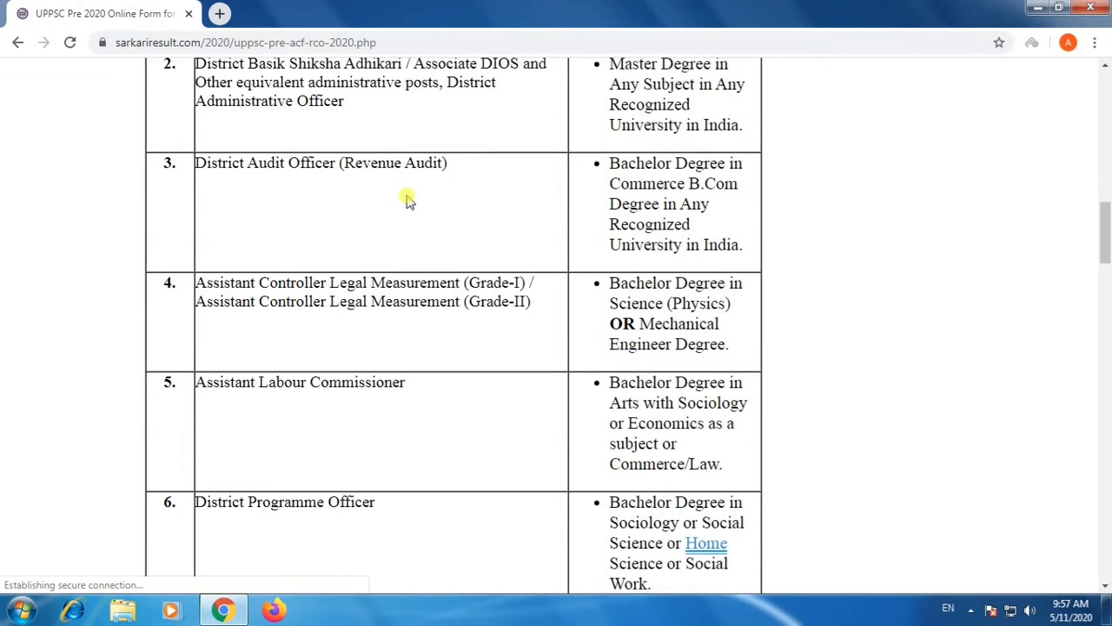
scroll(632, 295, down, 1)
scroll(632, 299, down, 1)
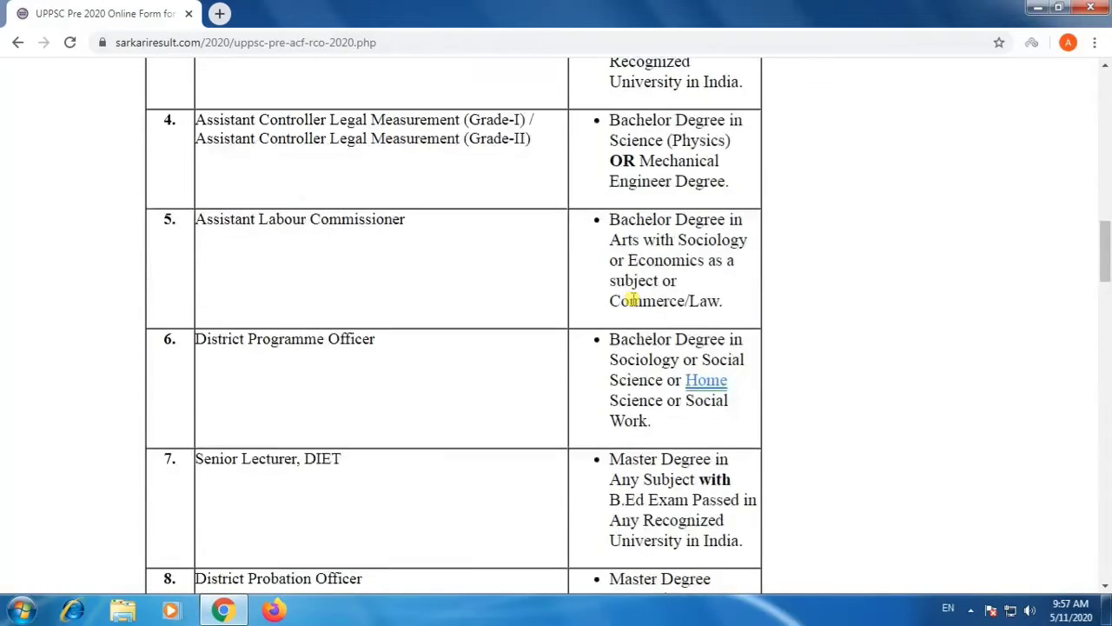
scroll(632, 299, up, 5)
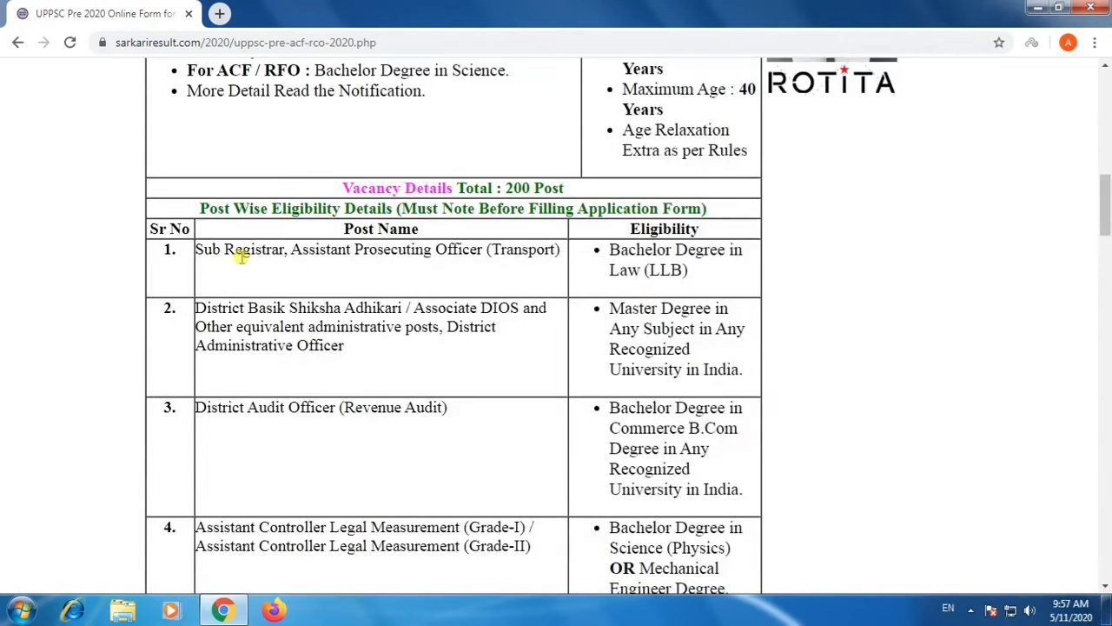
Examine the degree requirements for the Sub Registrar and District Basik Shiksha Adhikari posts, highlighting their table rows.
drag(198, 251, 732, 278)
click(733, 278)
drag(198, 303, 360, 348)
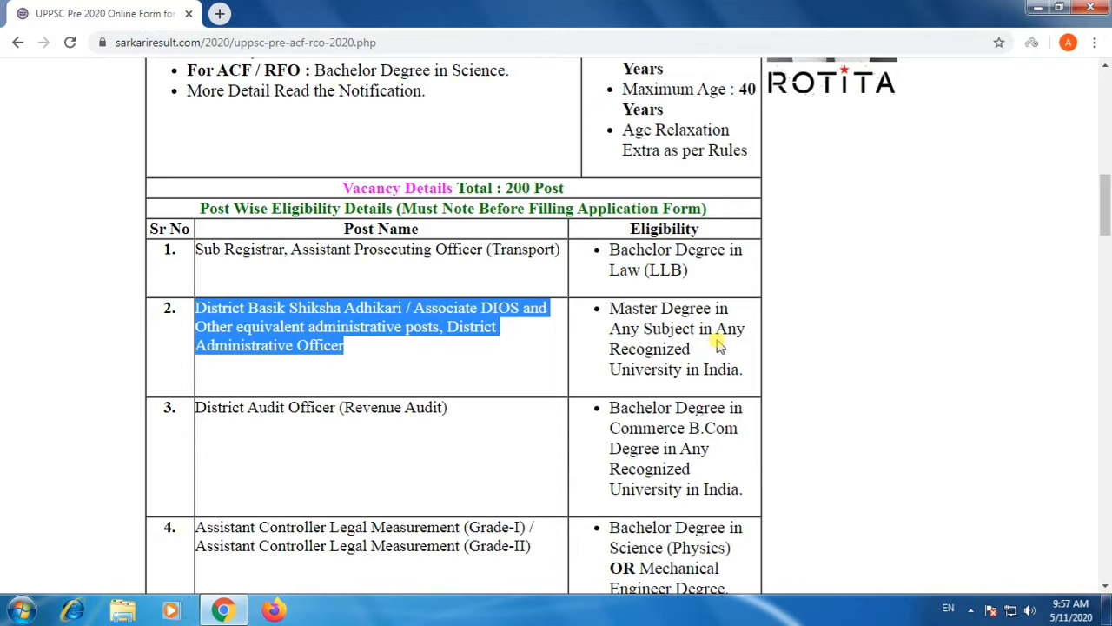
drag(606, 308, 735, 365)
click(736, 365)
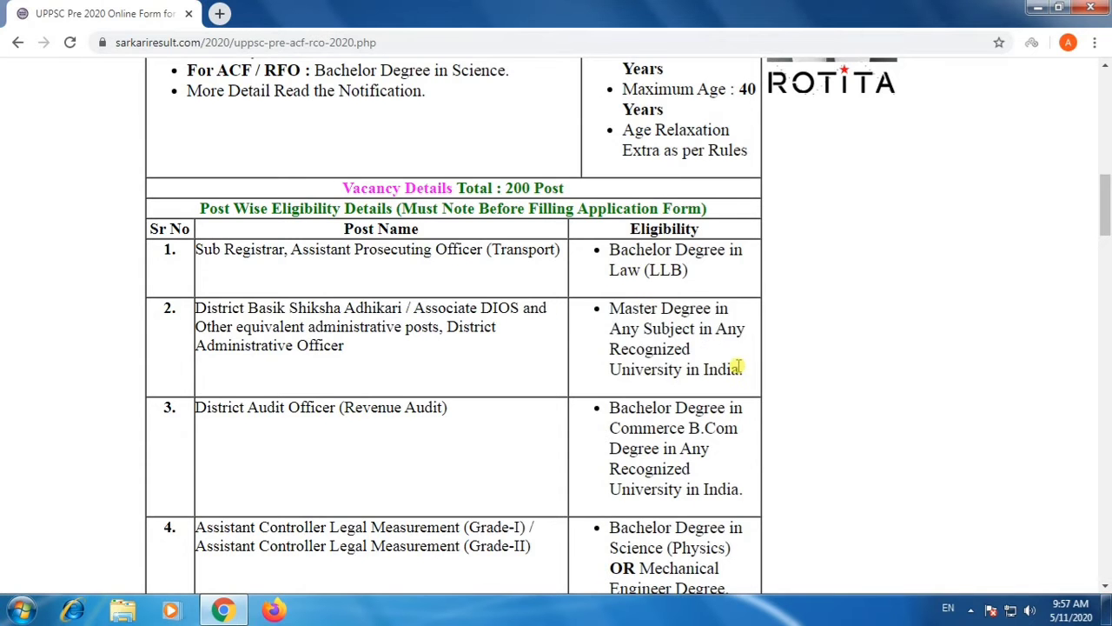
Highlight and read the eligibility rows for District Audit Officer, Assistant Controller Legal Measurement and Assistant Labour Commissioner.
scroll(446, 330, down, 2)
drag(196, 245, 737, 333)
click(735, 329)
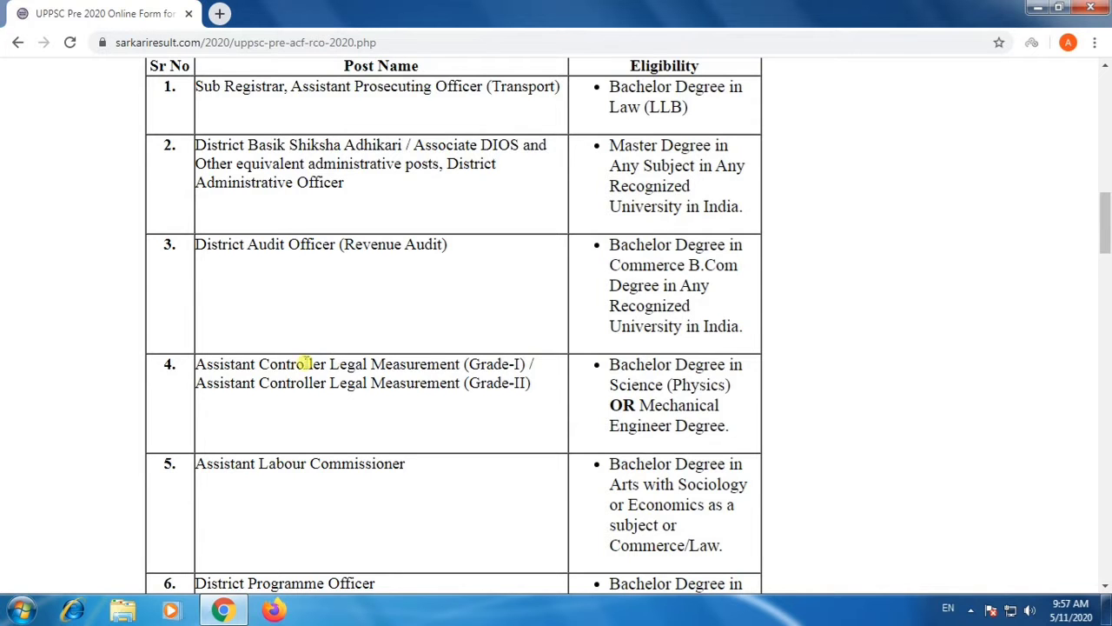
drag(193, 369, 499, 405)
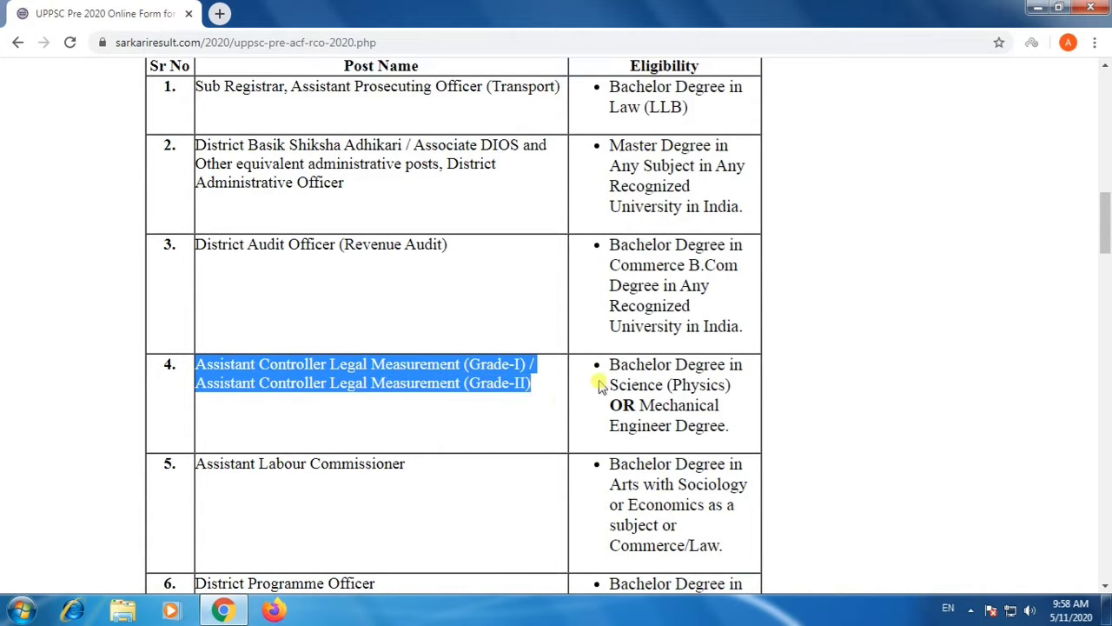
drag(611, 364, 737, 441)
click(374, 459)
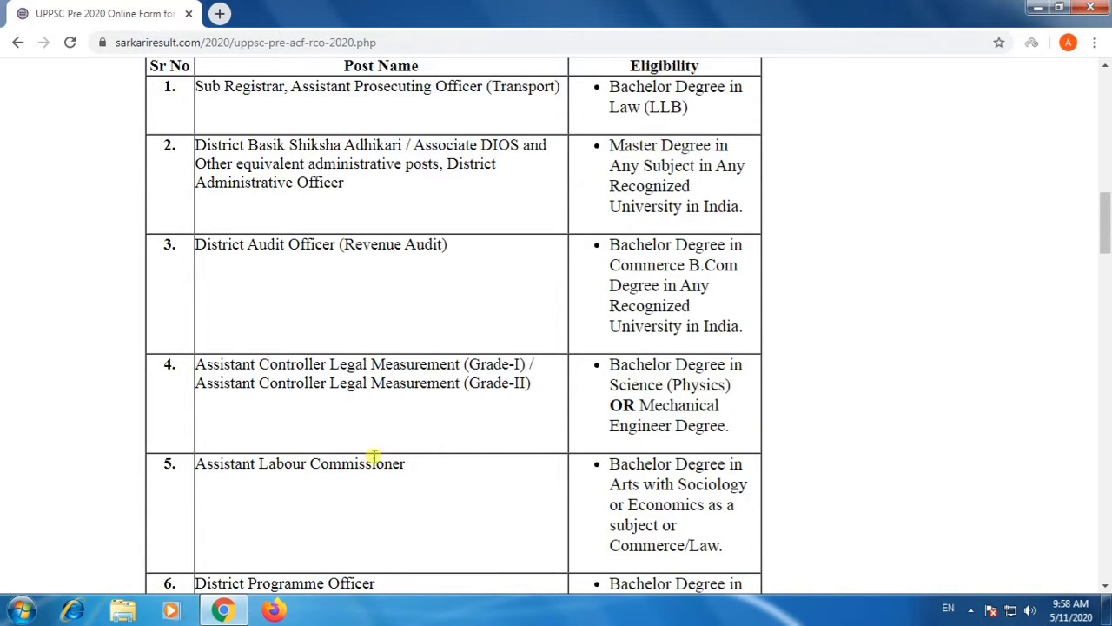
drag(198, 463, 748, 553)
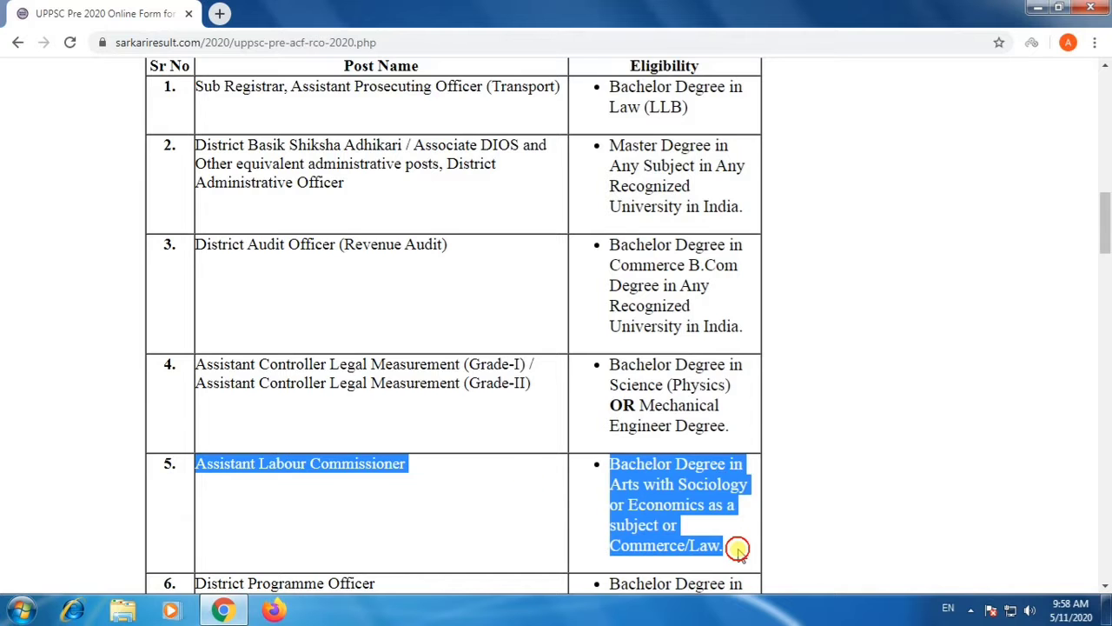
Highlight and read the eligibility rows for District Programme Officer, Senior Lecturer DIET and District Probation Officer.
scroll(705, 461, down, 3)
scroll(695, 460, down, 1)
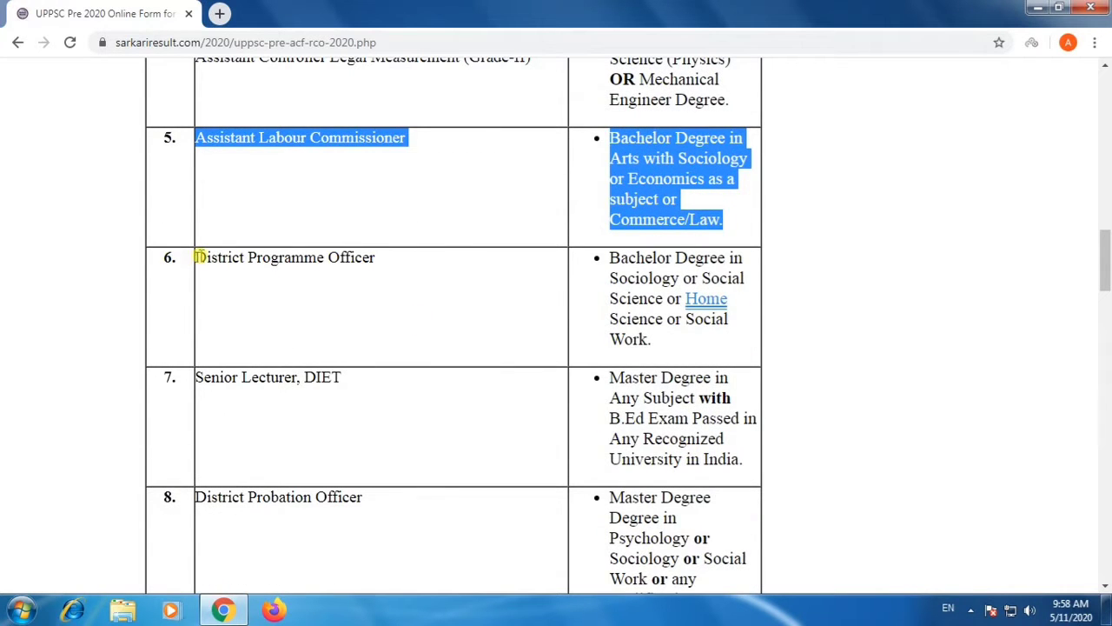
drag(196, 257, 662, 341)
scroll(662, 342, down, 2)
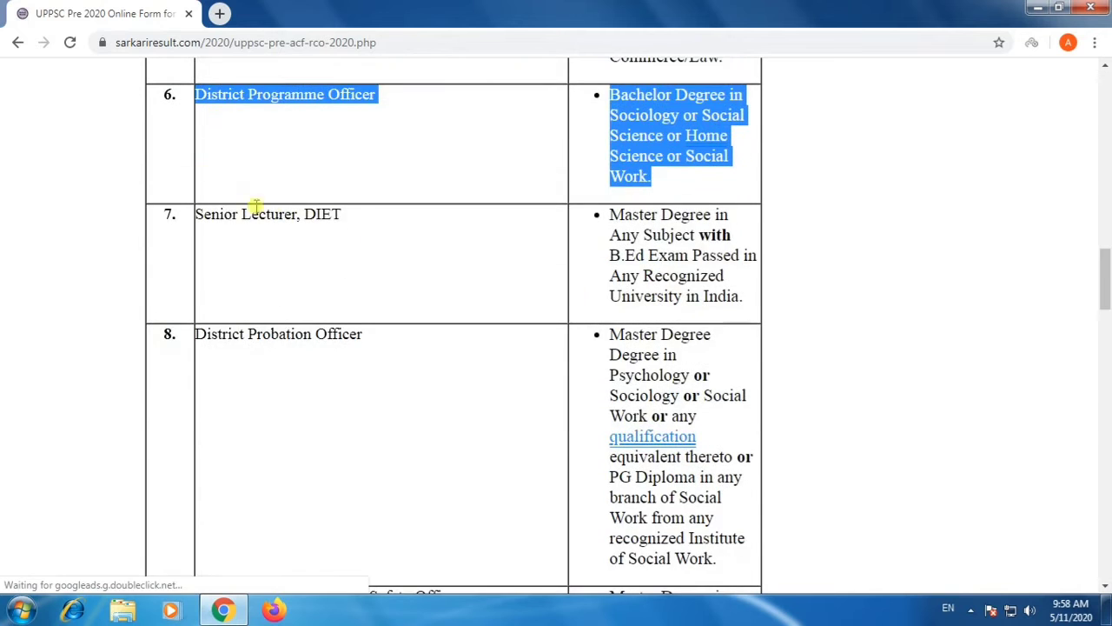
drag(198, 216, 749, 297)
drag(199, 334, 714, 540)
Examine the eligibility for Designated Officer / Food Safety Officer and skim the remaining posts down to Child Development Project Officer.
scroll(713, 538, down, 6)
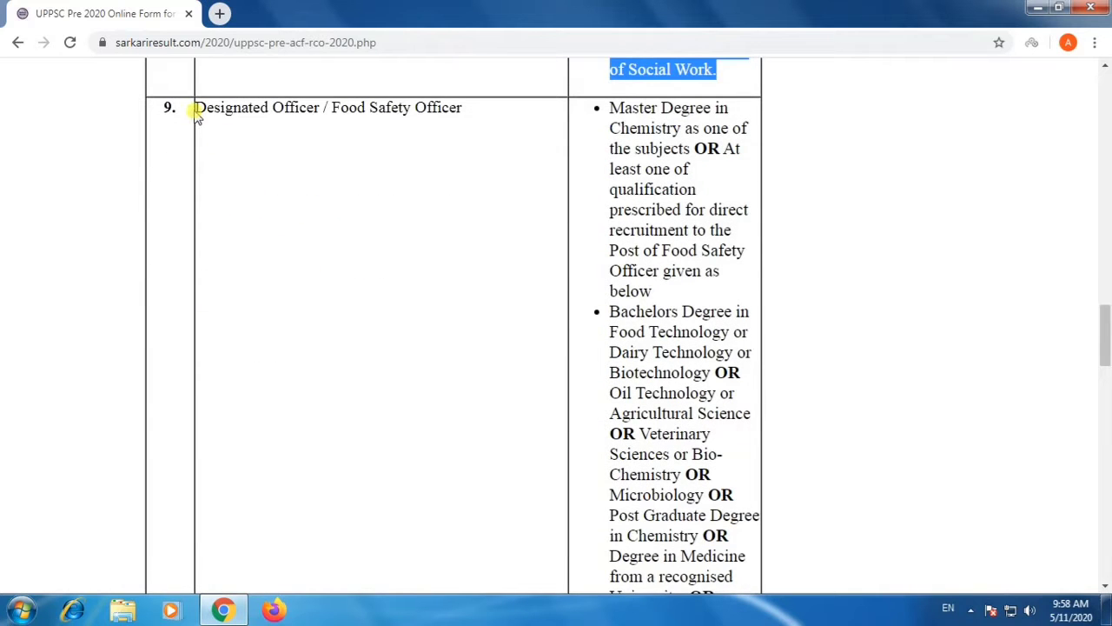
drag(195, 107, 757, 472)
scroll(722, 544, down, 2)
scroll(756, 472, down, 7)
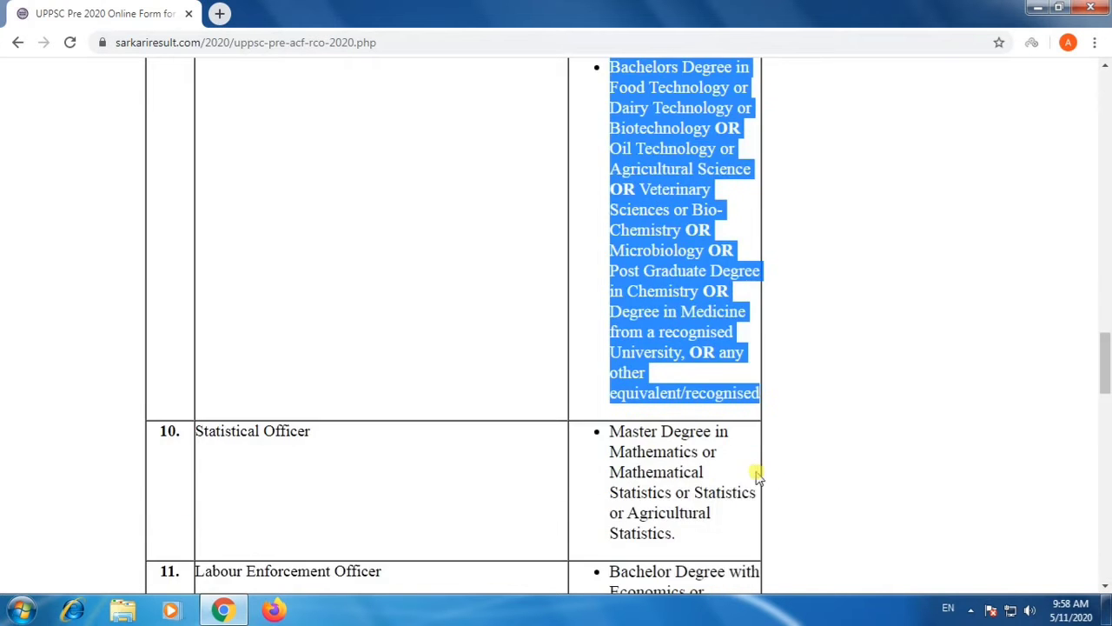
scroll(350, 406, down, 4)
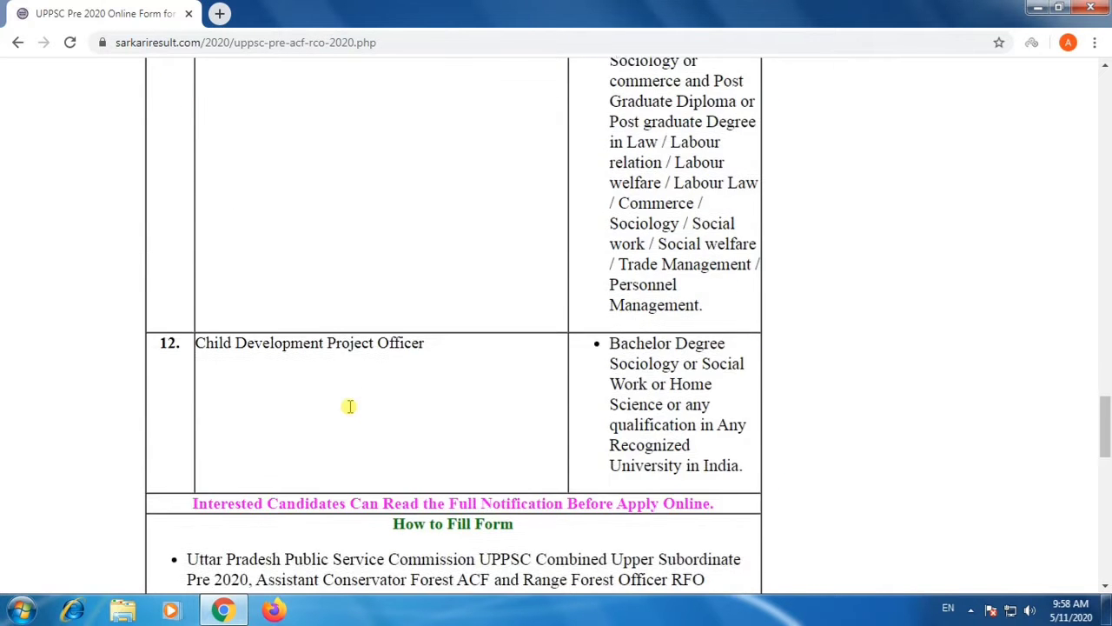
Check the application period under How to Fill Form and open the Apply Online link.
scroll(350, 406, down, 2)
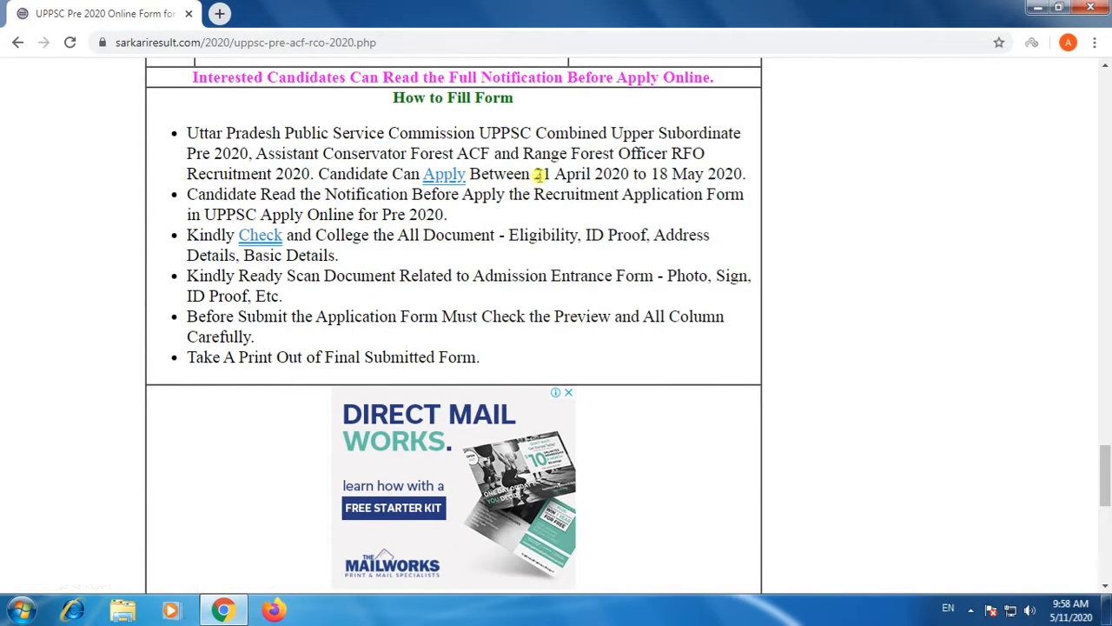
drag(533, 173, 732, 187)
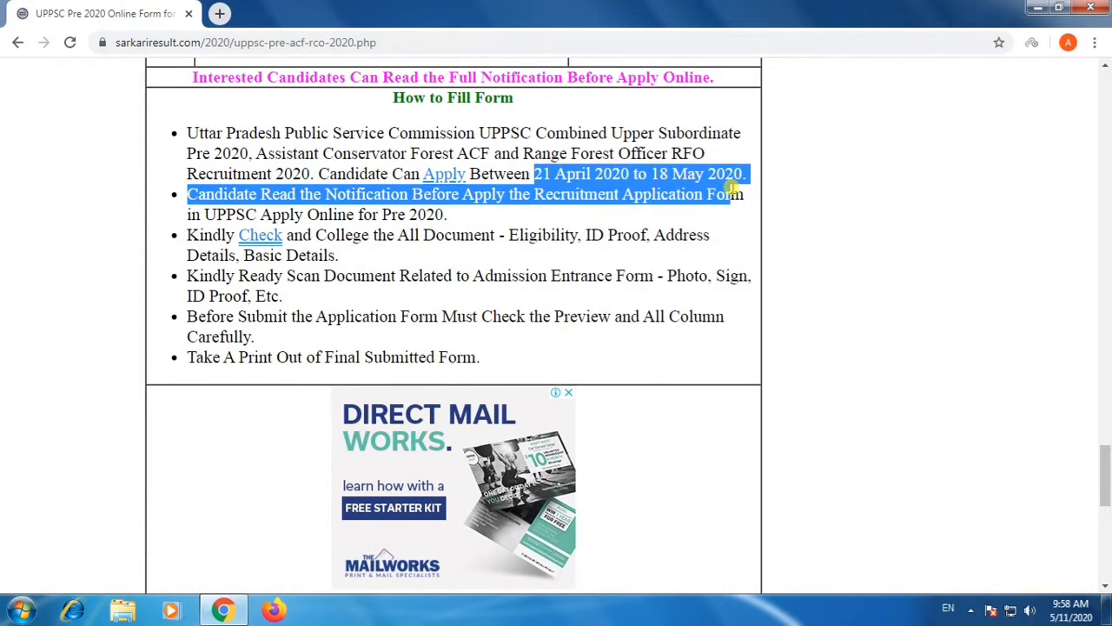
scroll(412, 304, down, 4)
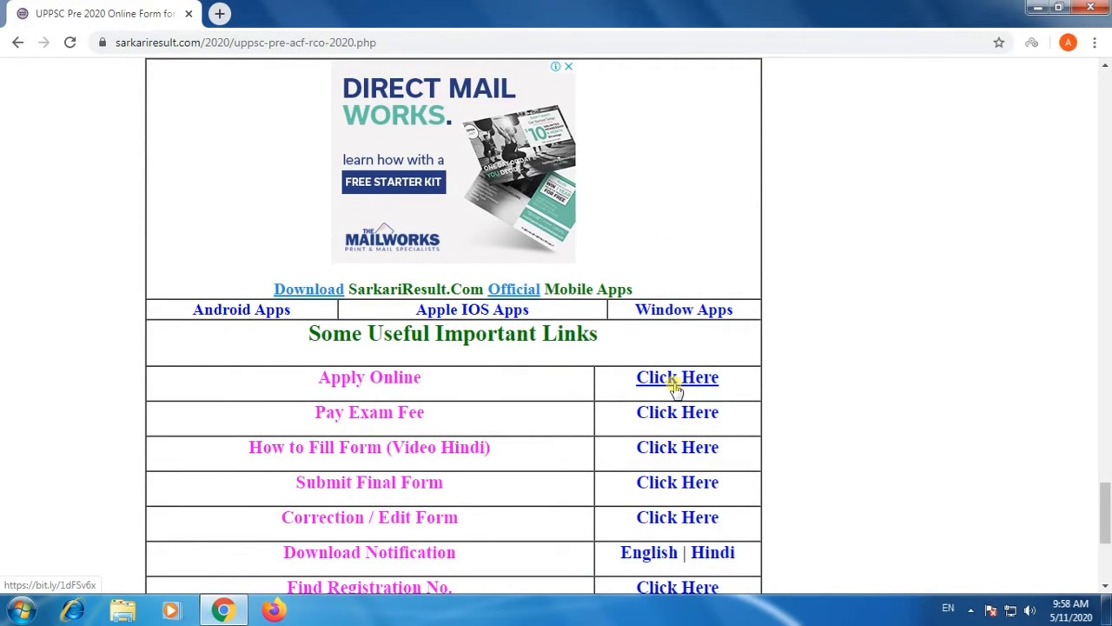
click(676, 389)
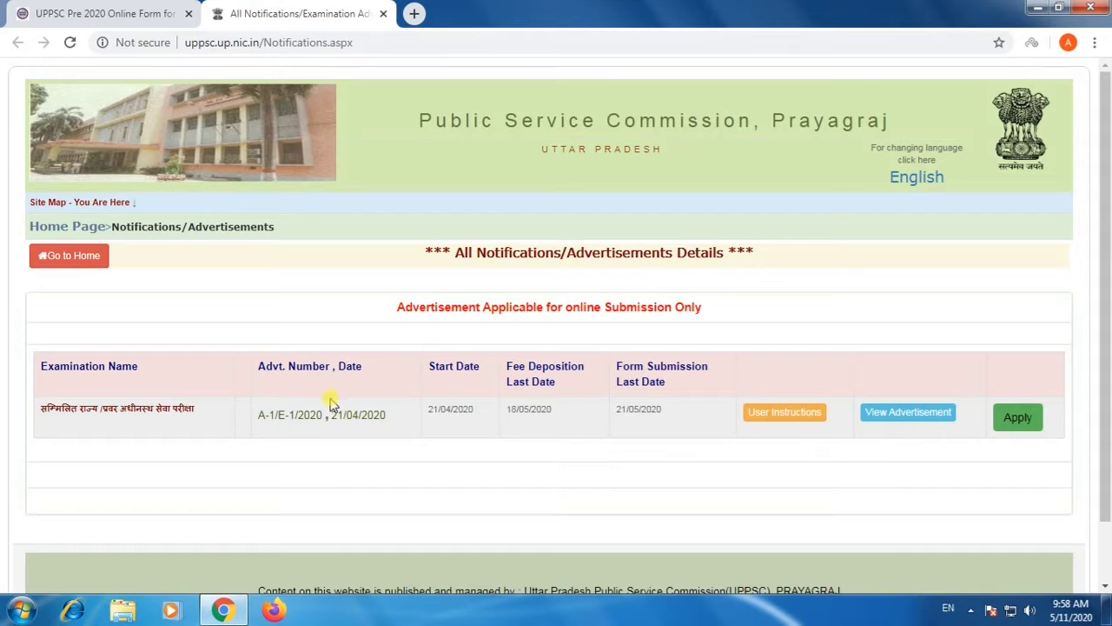
Examine the advertisement number, start date, fee deposition deadline and form submission deadline of the listed examination.
drag(272, 415, 571, 434)
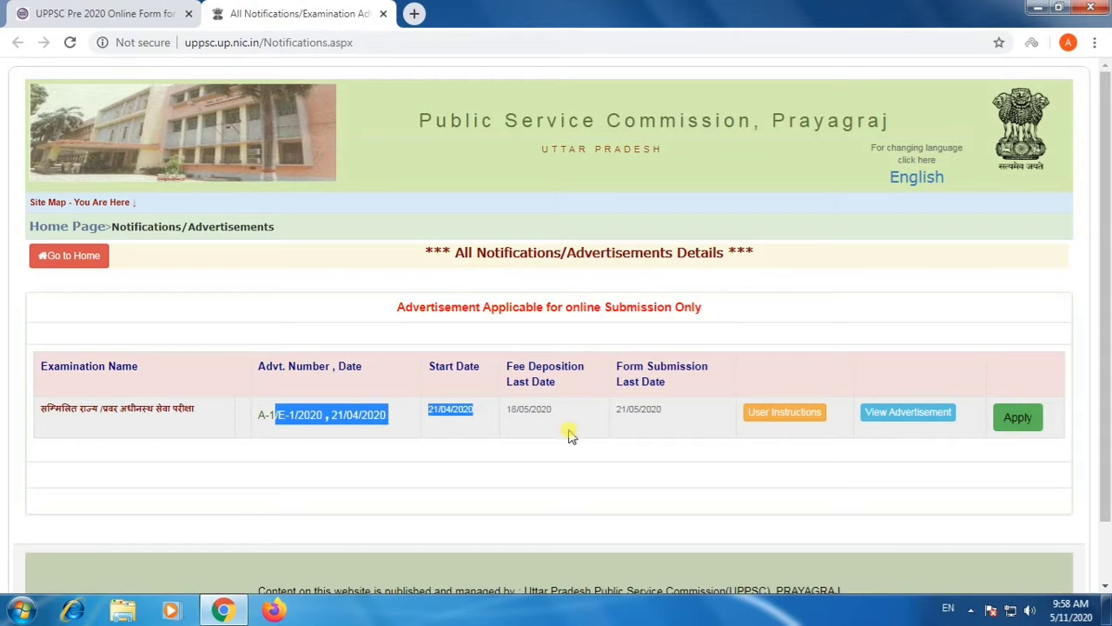
click(525, 413)
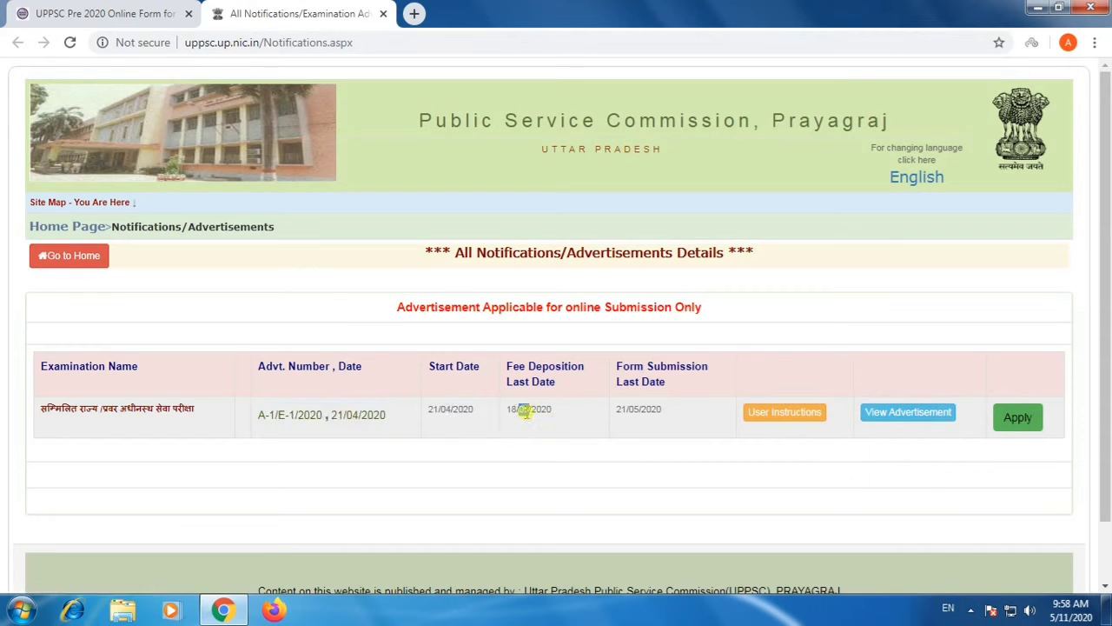
drag(611, 412, 669, 413)
Apply for advertisement A-1/E-1/2020 and start registration for the PCS/ACF-RFO 2020 examination.
click(1028, 423)
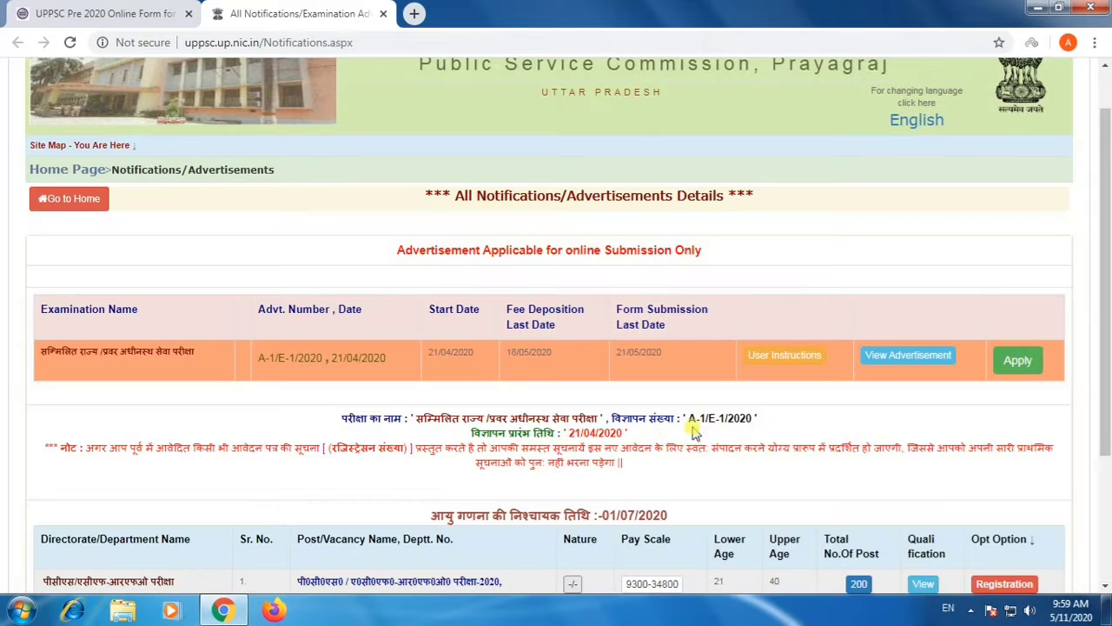
scroll(657, 422, down, 3)
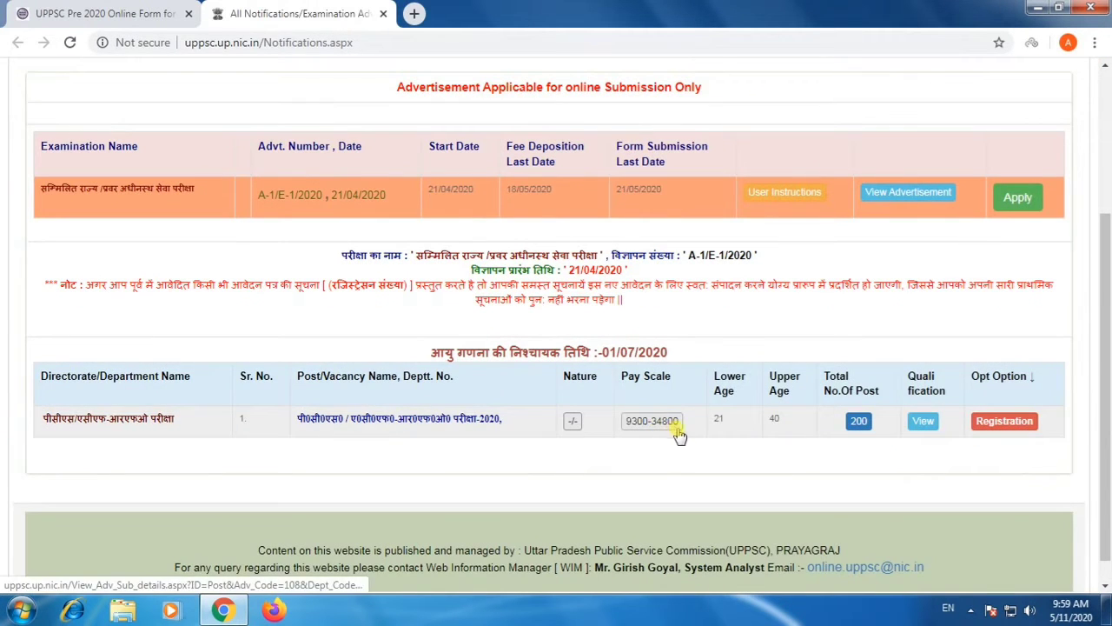
click(1001, 426)
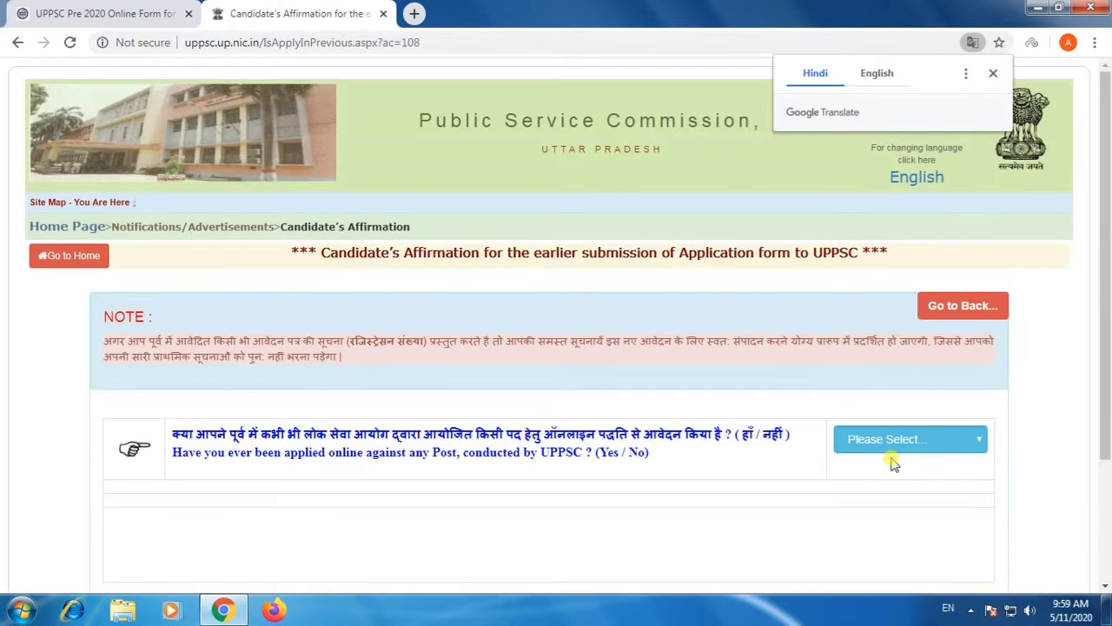
Answer the question about earlier online applications to UPPSC with Yes and change the answer to No.
click(892, 448)
click(879, 476)
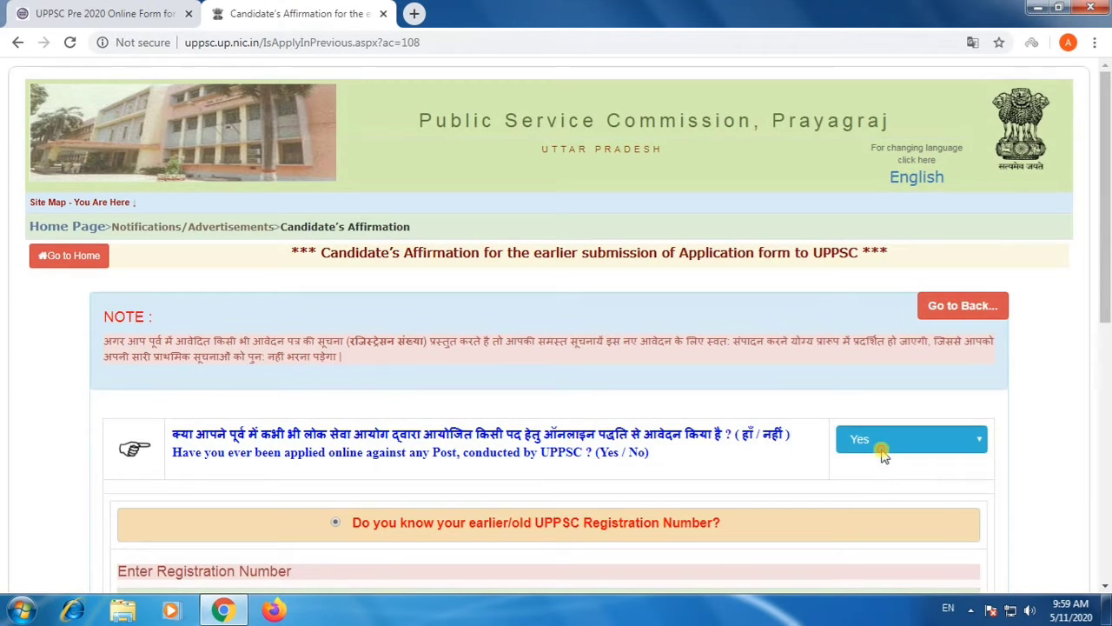
click(882, 448)
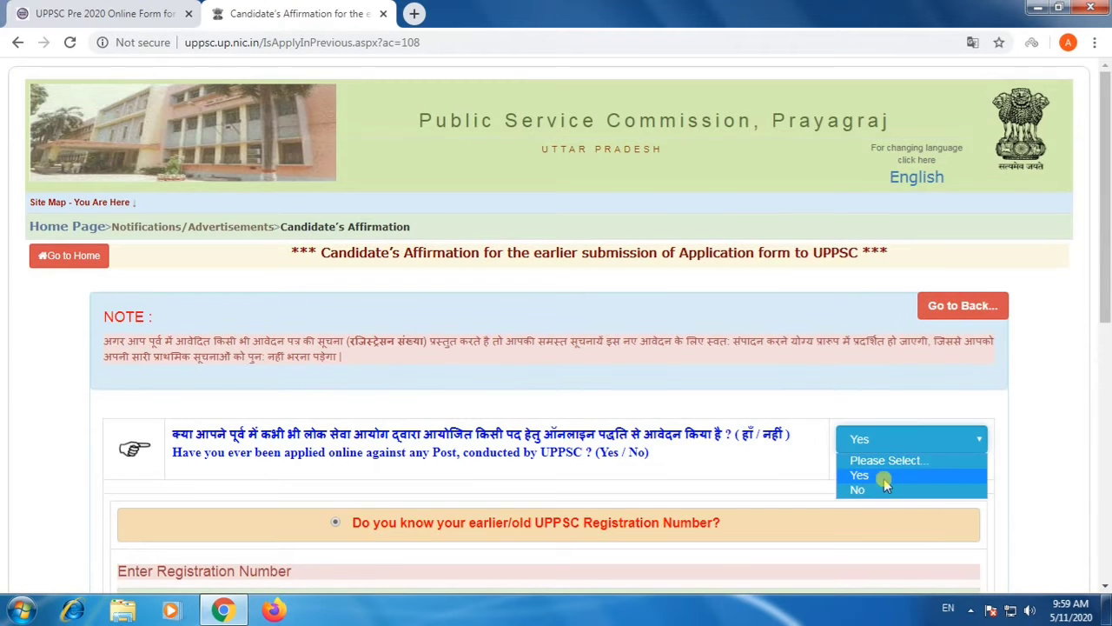
click(883, 483)
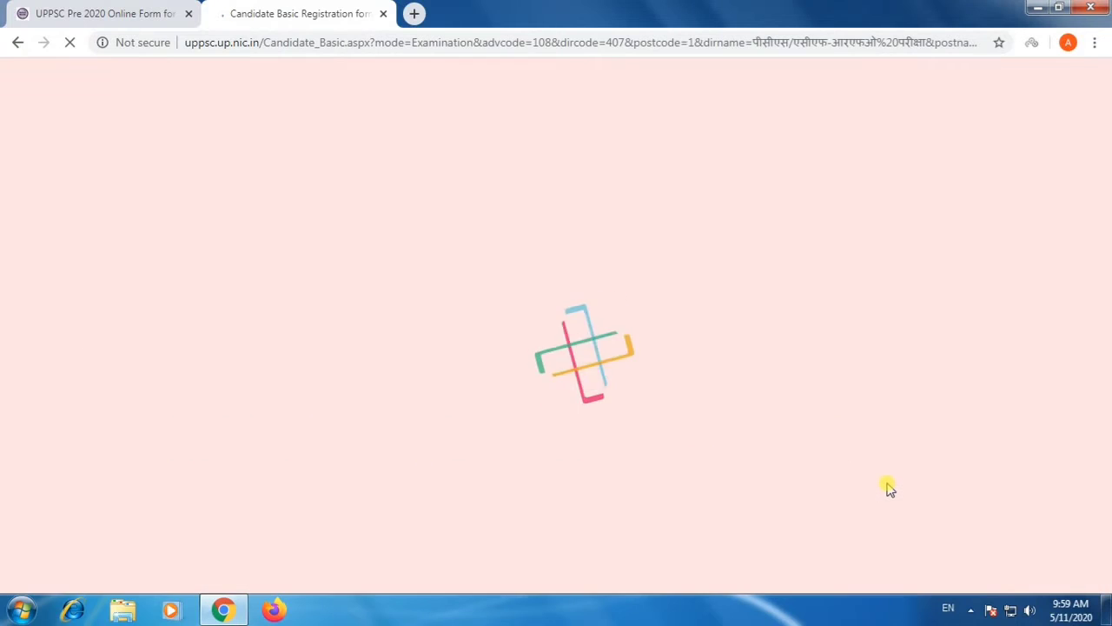
Look over the blank Candidate Basic Registration Form, from the notification details through to the verification code section.
scroll(888, 485, down, 2)
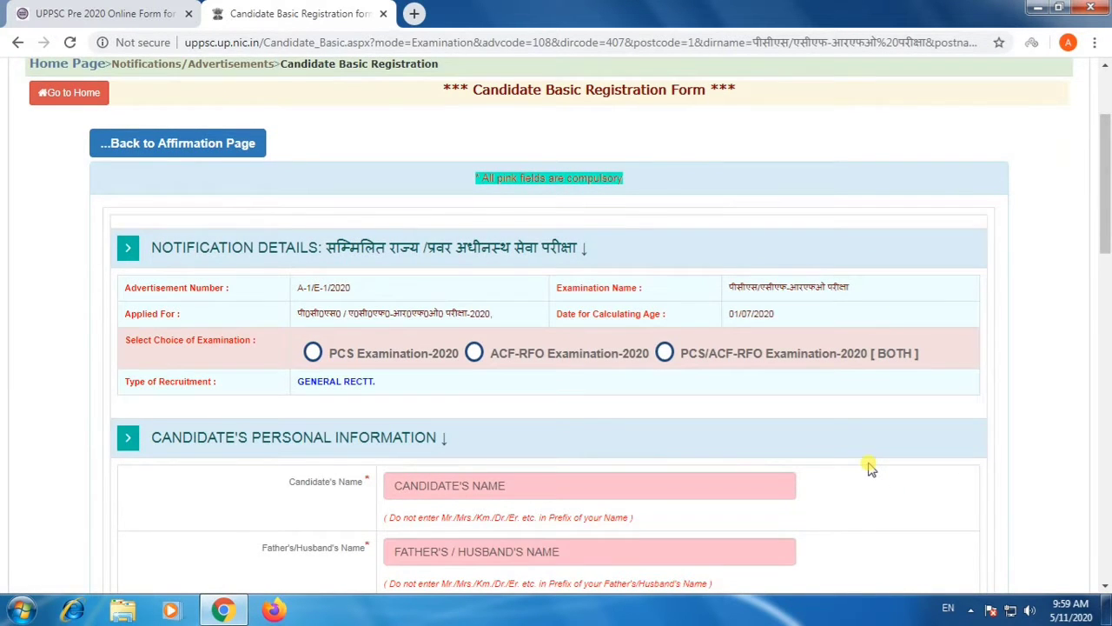
scroll(871, 467, down, 3)
scroll(871, 468, down, 6)
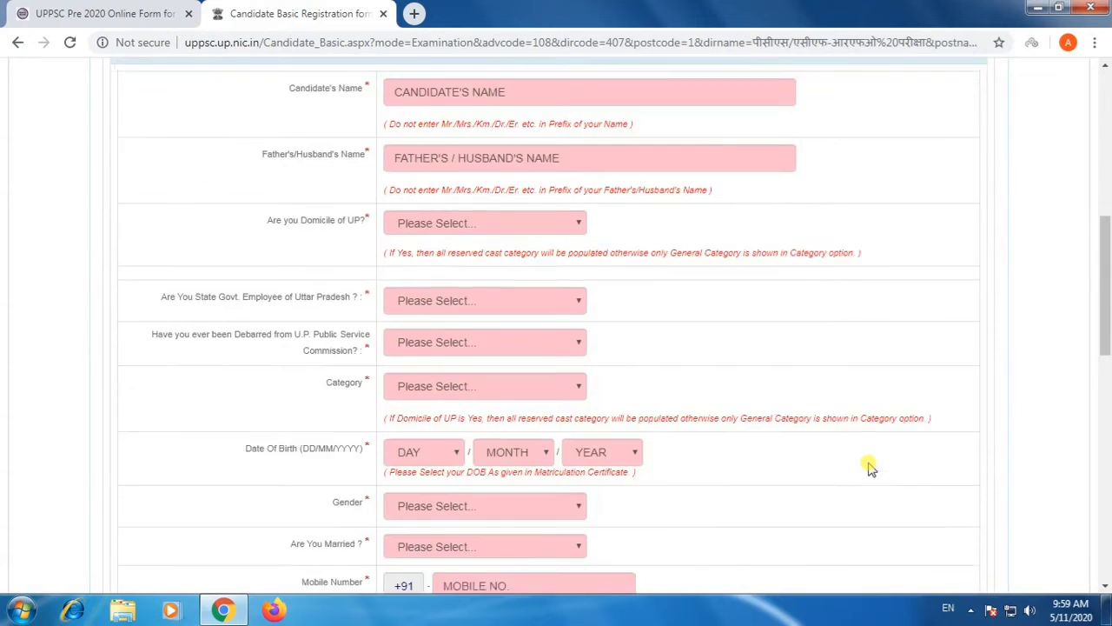
scroll(867, 462, down, 5)
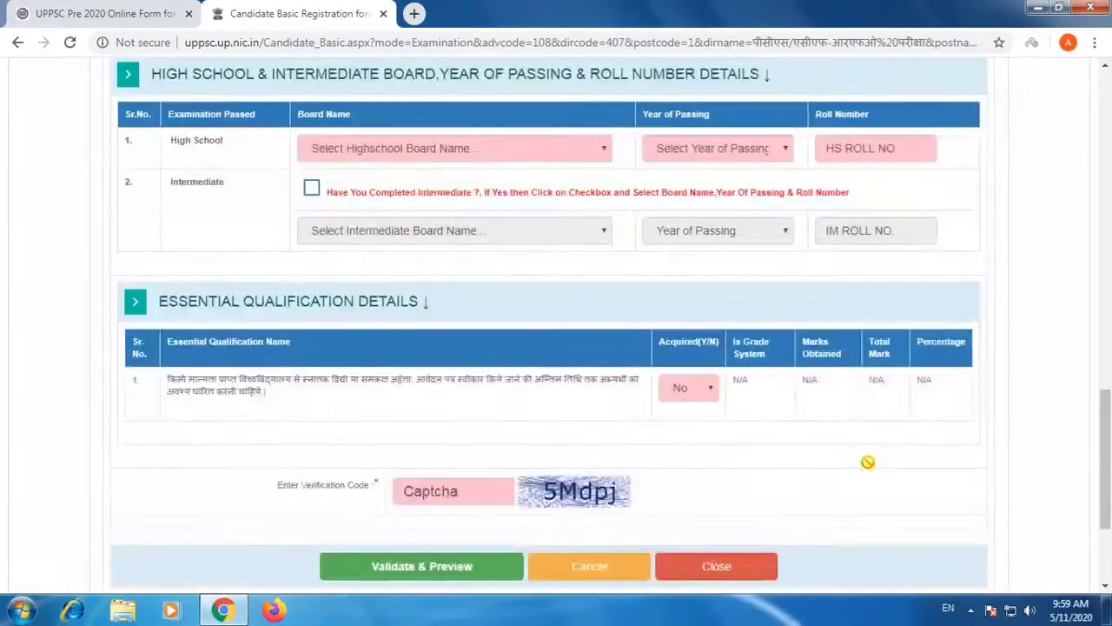
scroll(871, 467, up, 6)
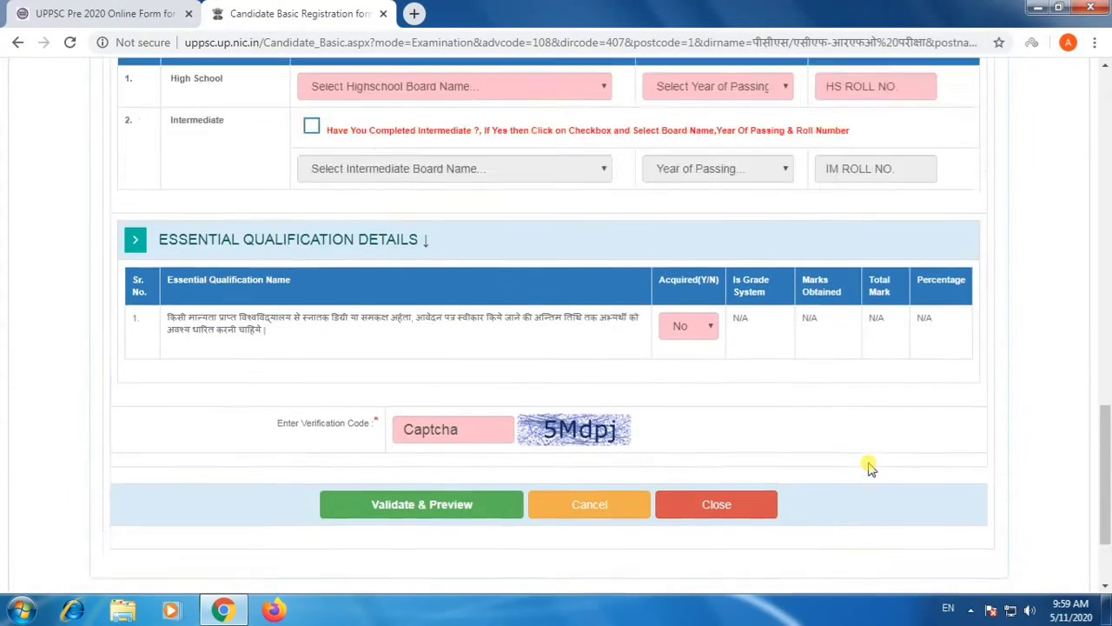
scroll(869, 462, up, 10)
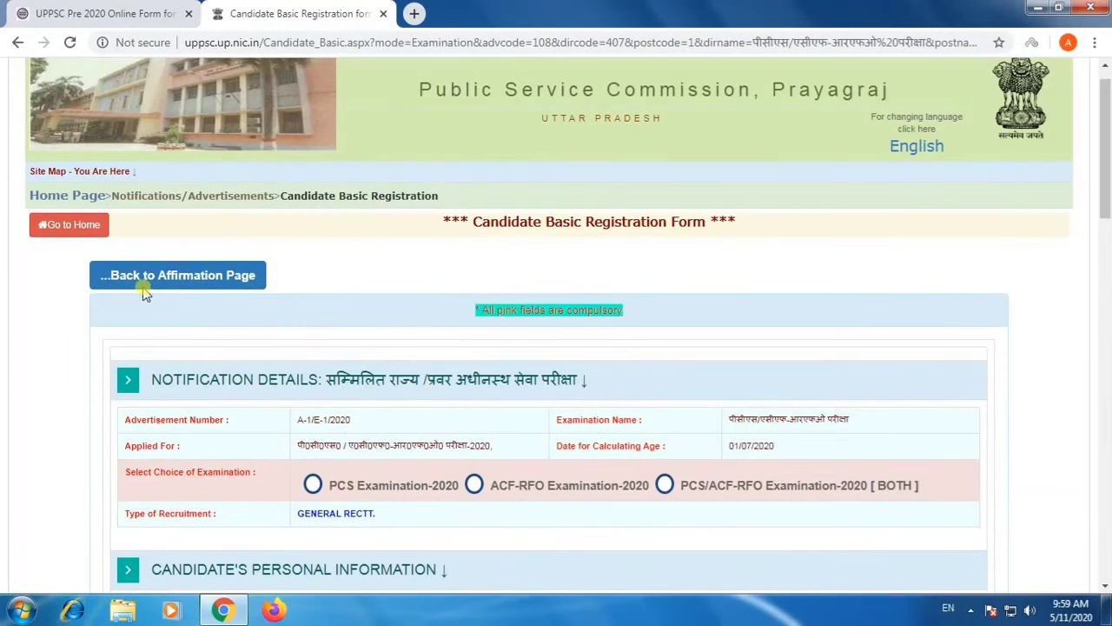
Return to the affirmation page and answer Yes to having applied online to UPPSC before.
click(141, 274)
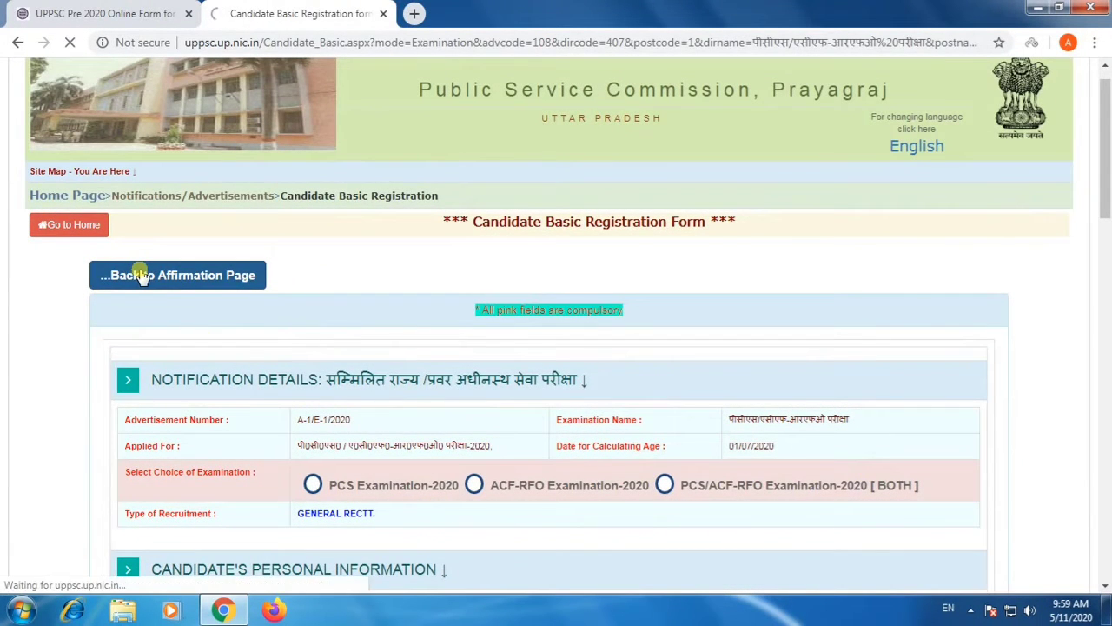
click(869, 439)
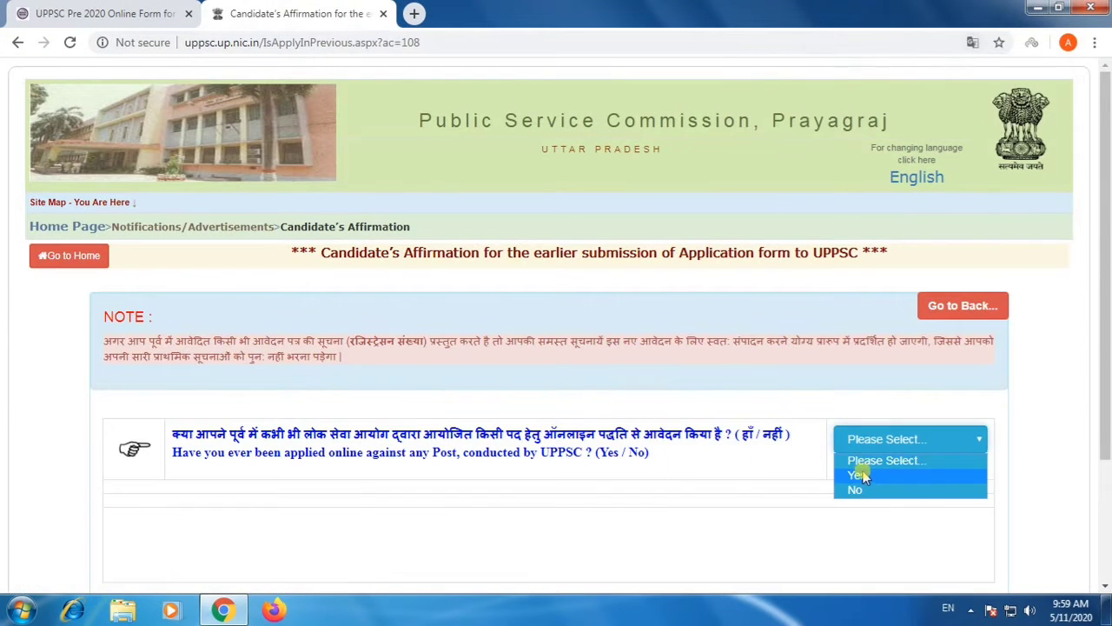
click(861, 475)
Enter the candidate's earlier registration number and the verification code, and proceed to look up the record.
scroll(566, 501, down, 2)
click(461, 445)
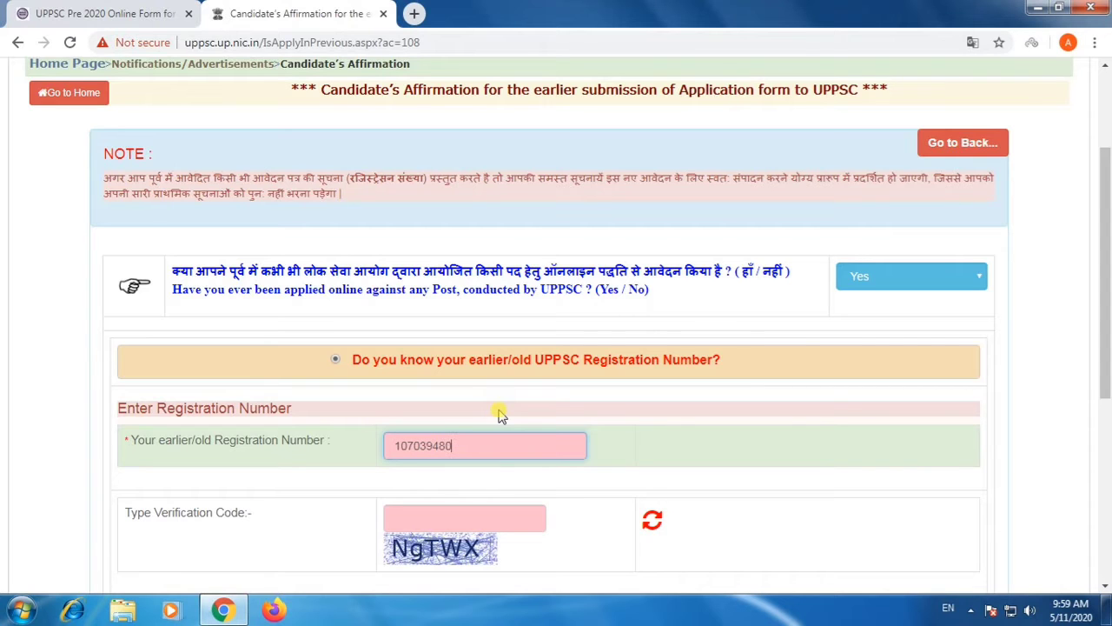
click(472, 513)
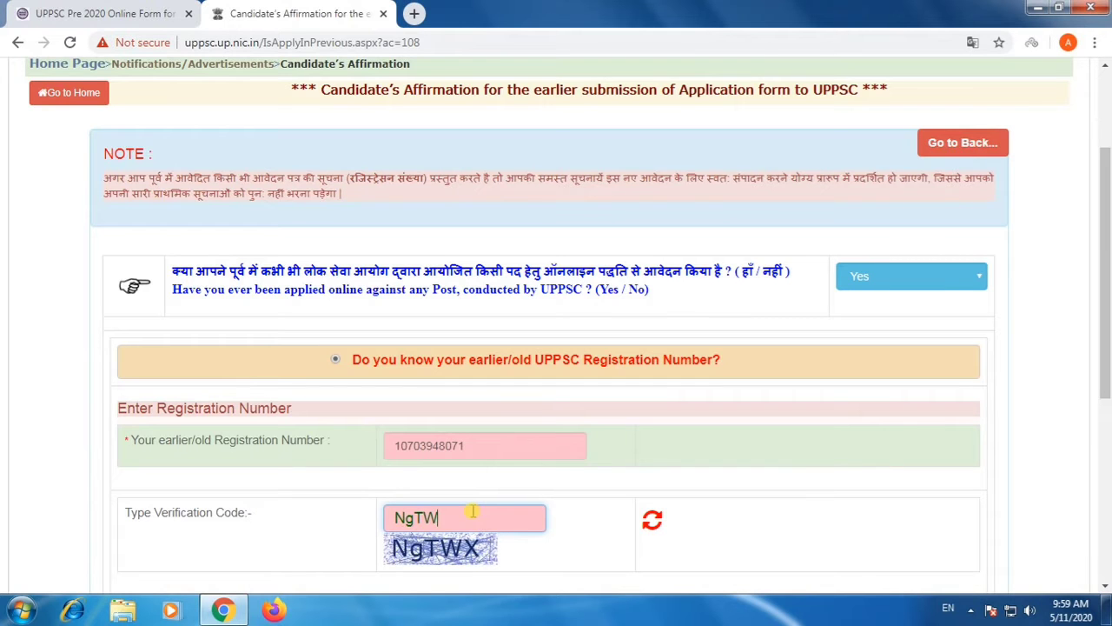
scroll(472, 513, down, 2)
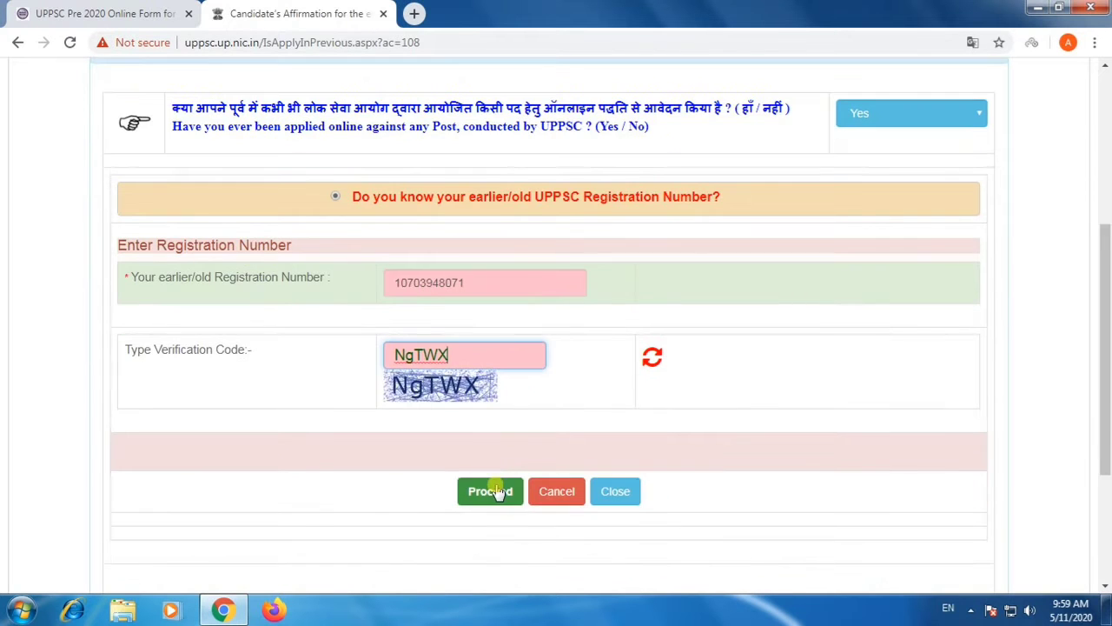
click(493, 491)
Check the candidate's and father's names in the PCS/ACF-RFO Prelim. Examination-2019 record and apply with that record.
scroll(513, 438, down, 2)
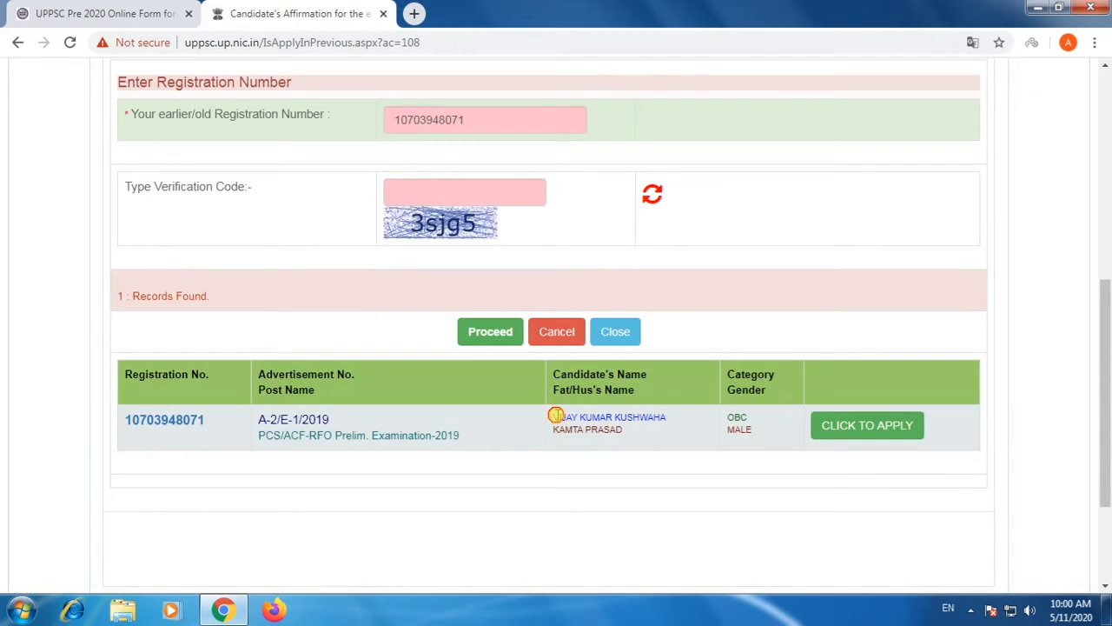
drag(557, 415, 700, 425)
click(851, 428)
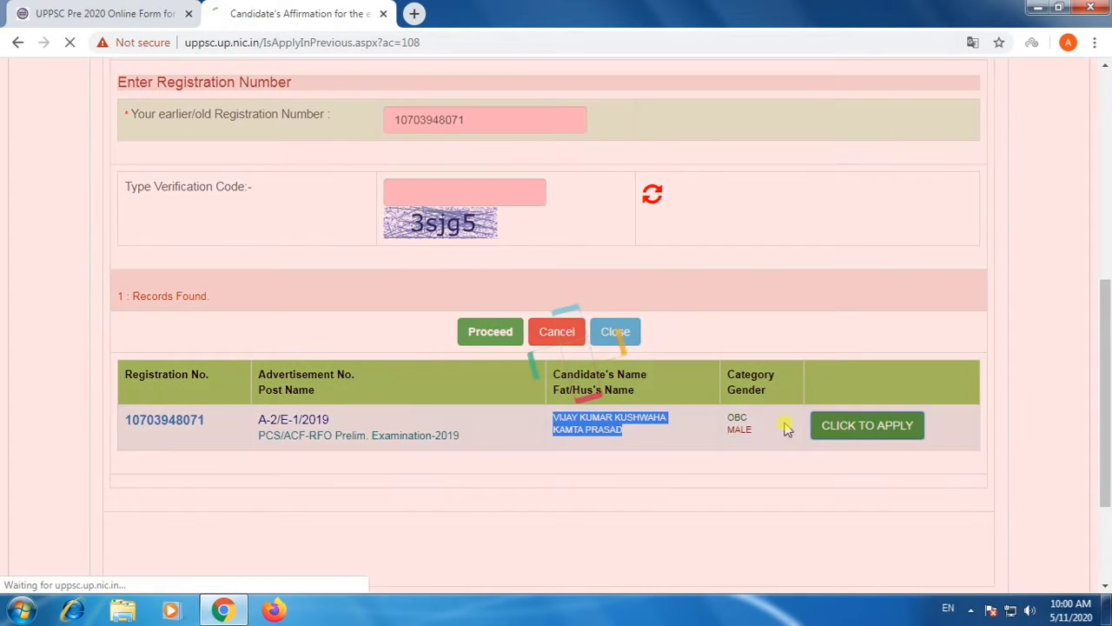
Choose PCS/ACF-RFO Examination-2020 [BOTH] as the choice of examination.
scroll(582, 443, down, 1)
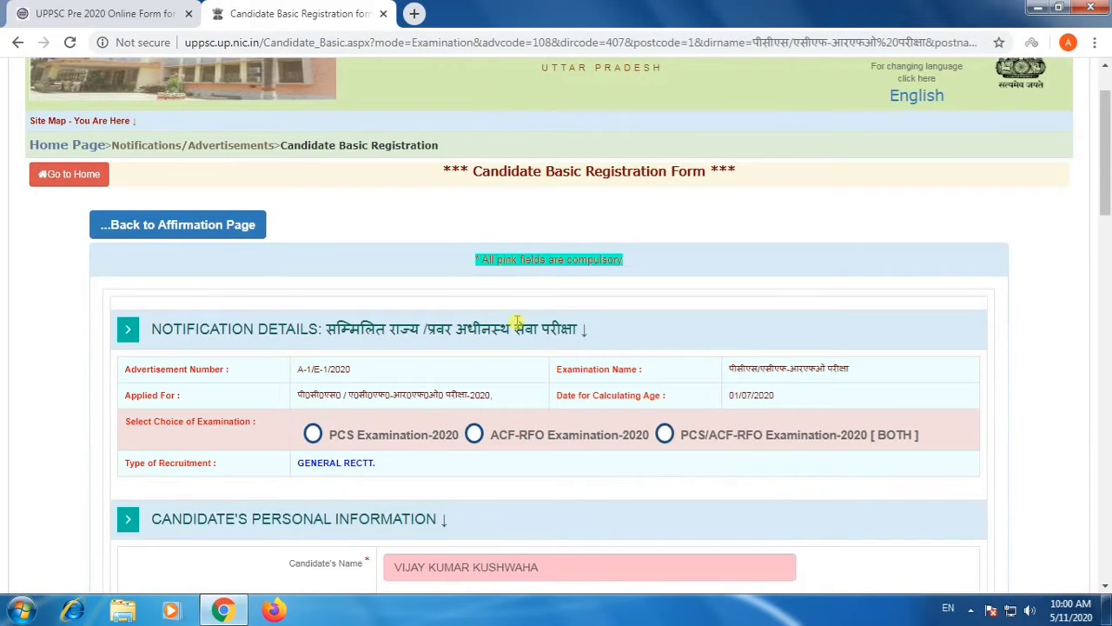
scroll(532, 301, down, 1)
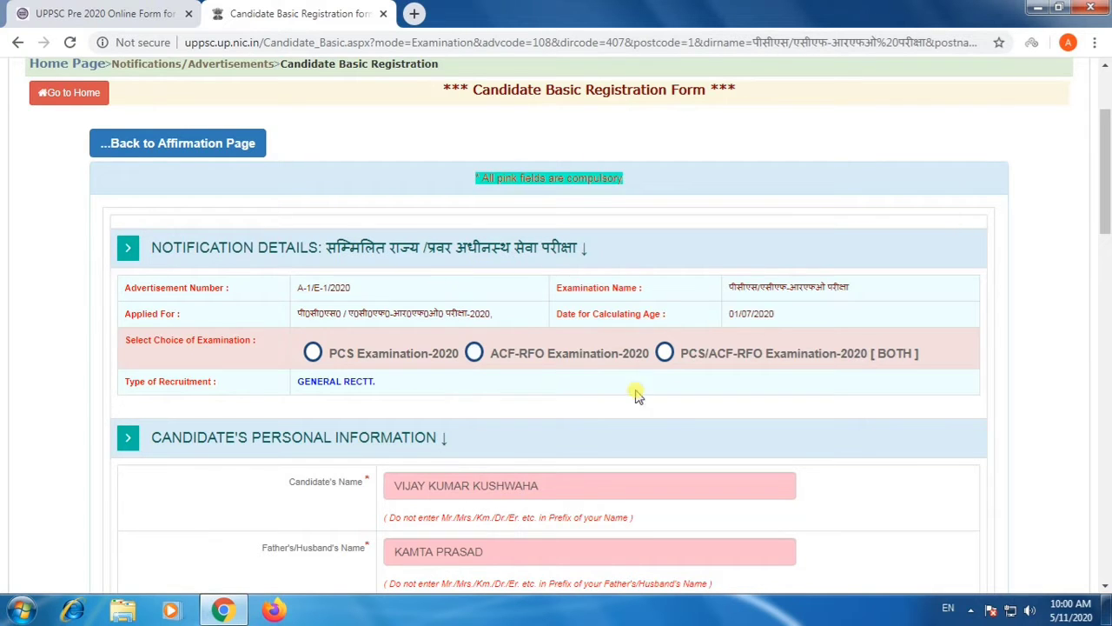
click(664, 353)
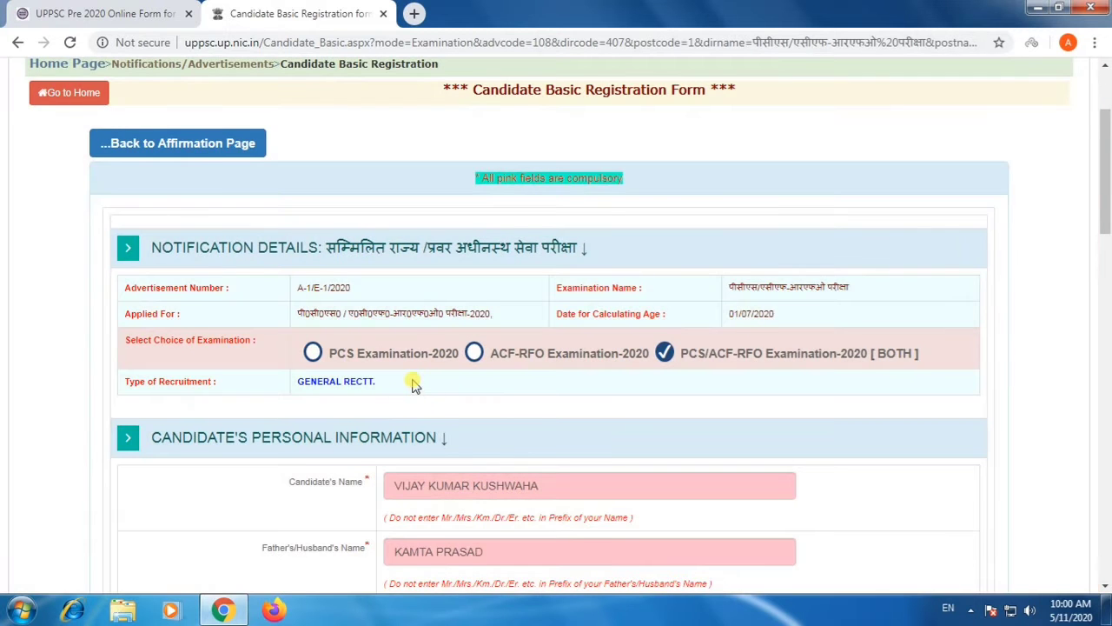
Check the prefilled personal information, including names, domicile, government employment, debarment, category, date of birth, gender and marital status.
scroll(413, 385, down, 1)
scroll(405, 357, down, 2)
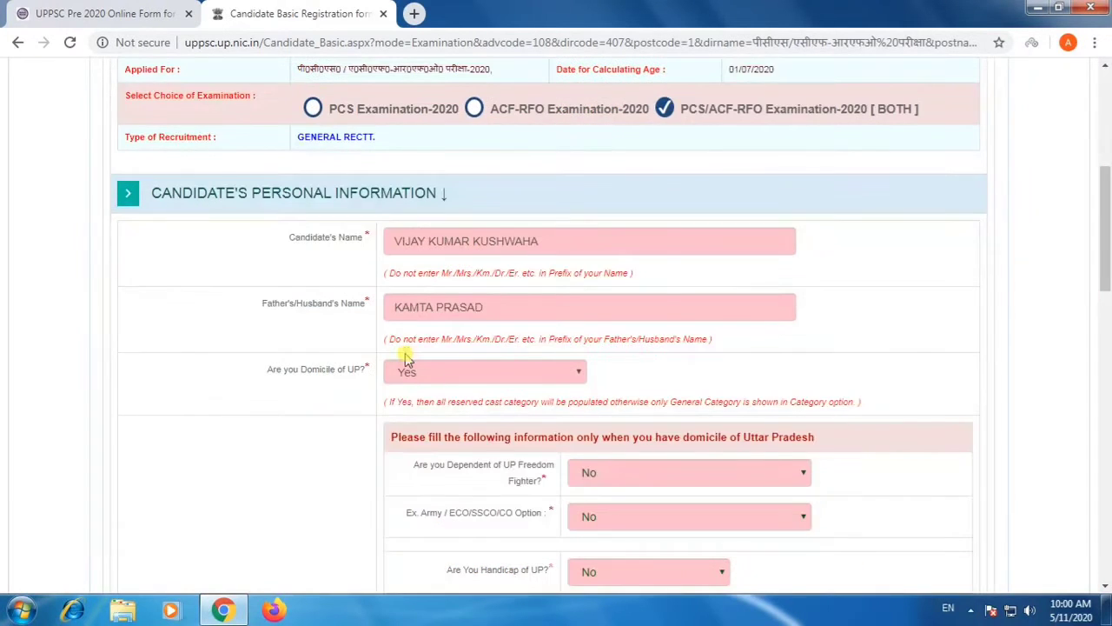
scroll(520, 295, down, 3)
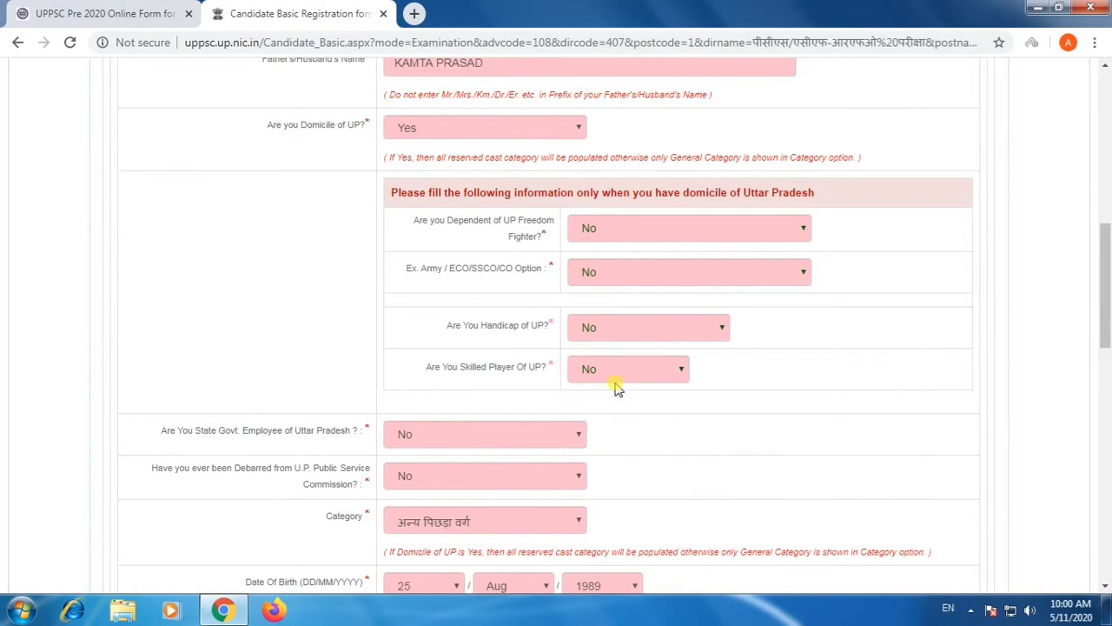
scroll(603, 403, down, 1)
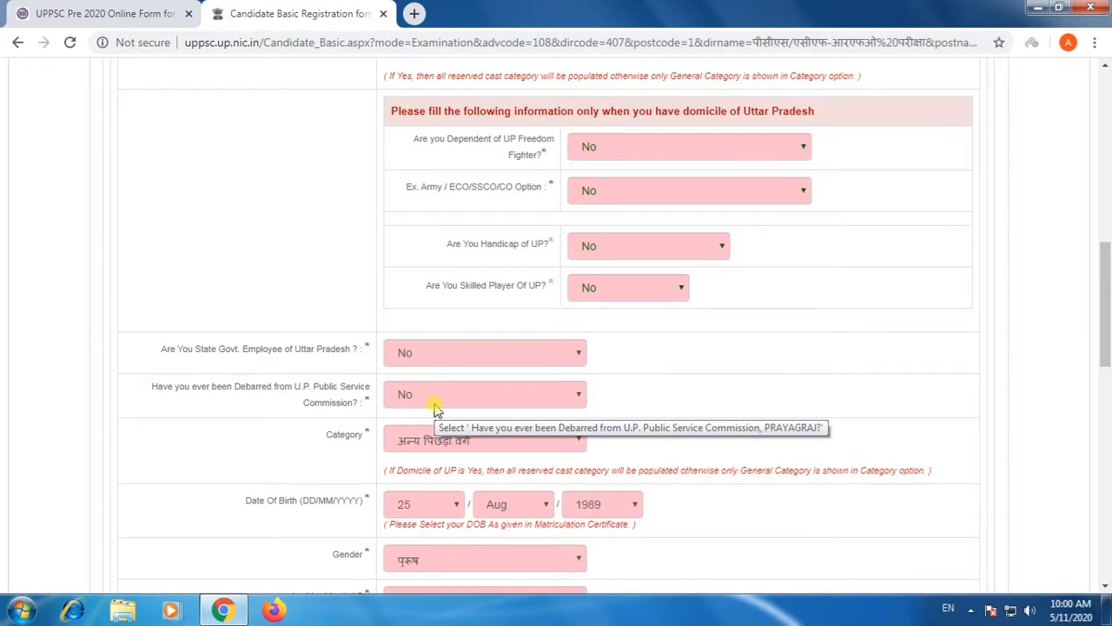
scroll(395, 450, down, 2)
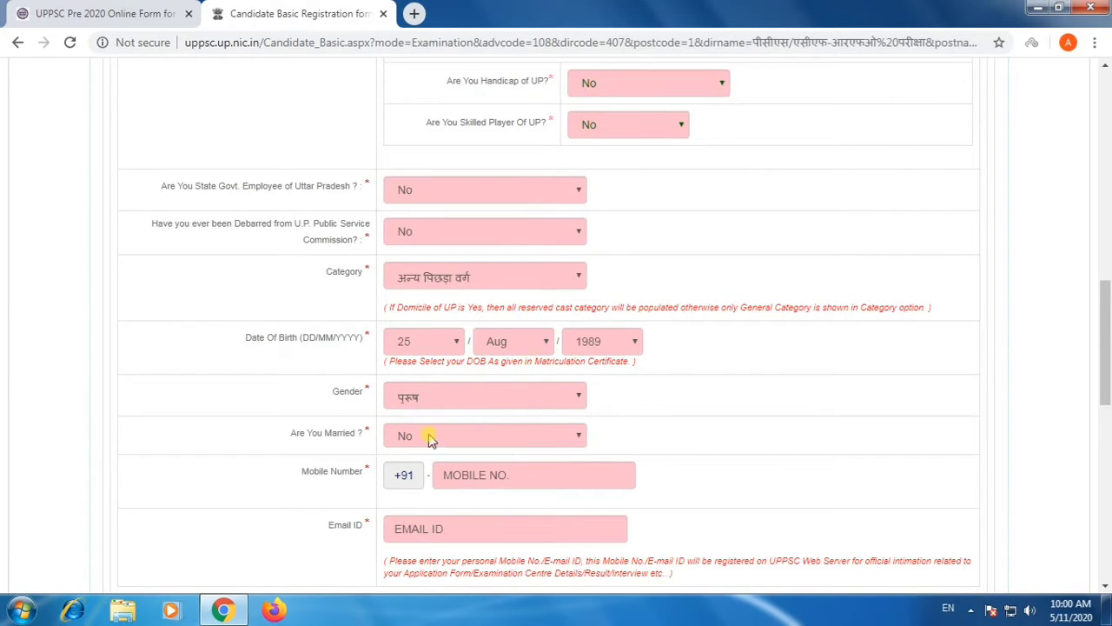
Enter the candidate's mobile number in the personal information section.
scroll(437, 450, down, 1)
click(465, 398)
scroll(465, 398, down, 1)
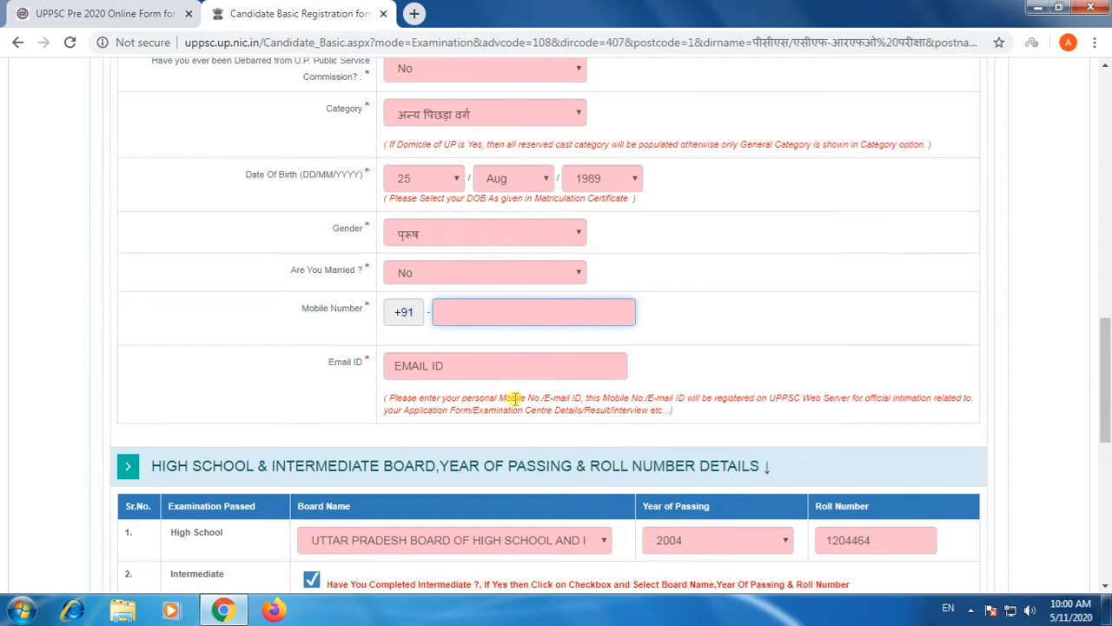
scroll(516, 399, down, 1)
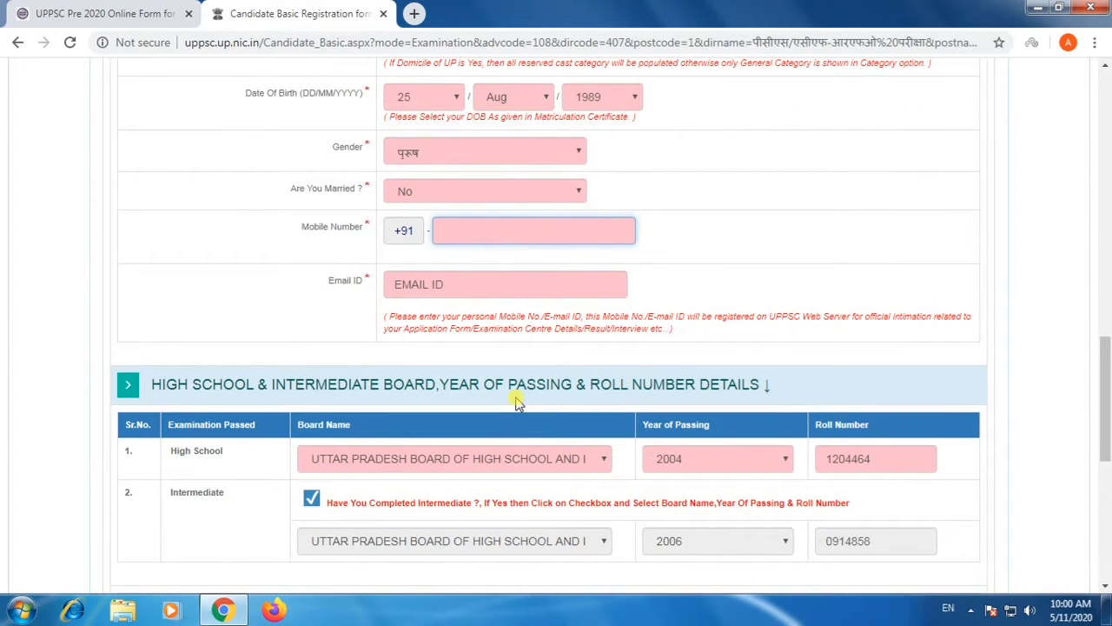
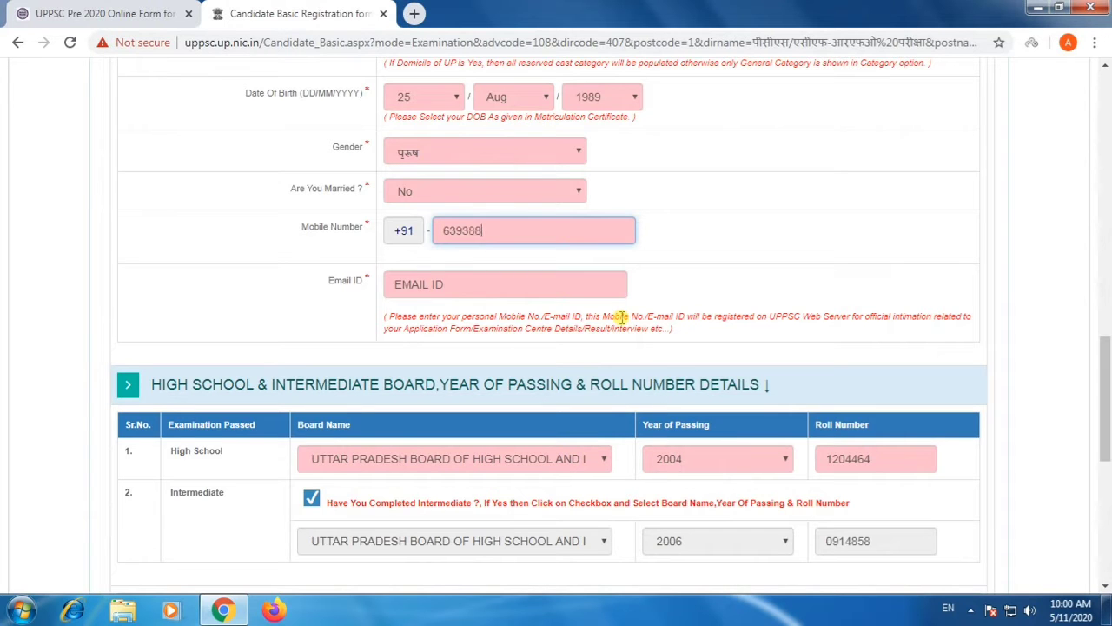
Fill in the candidate's email ID and check the entered address.
click(434, 287)
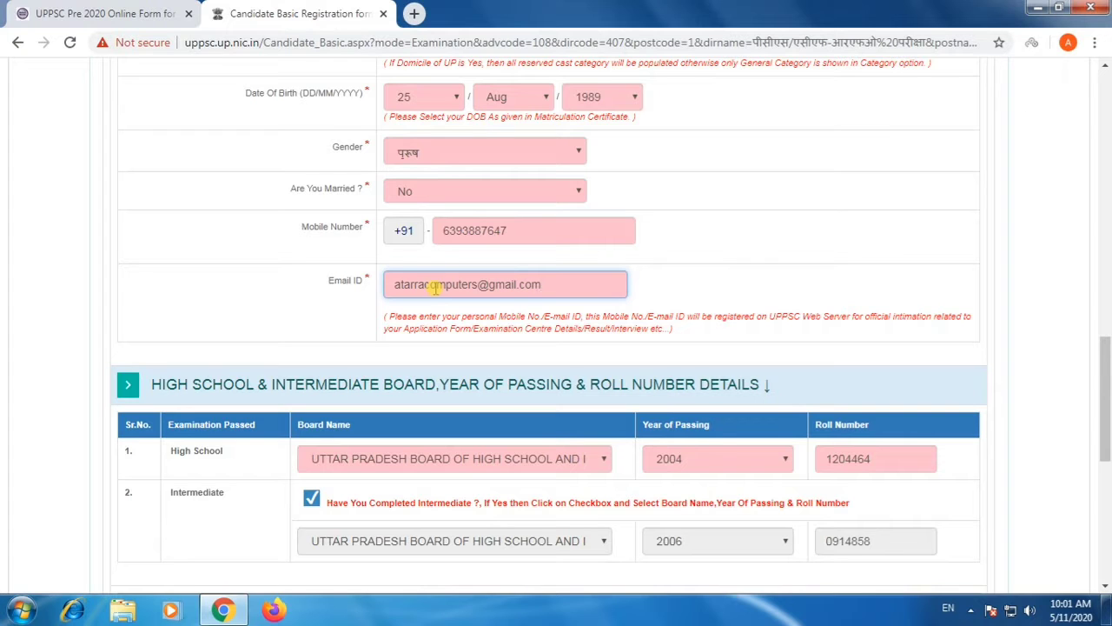
click(475, 333)
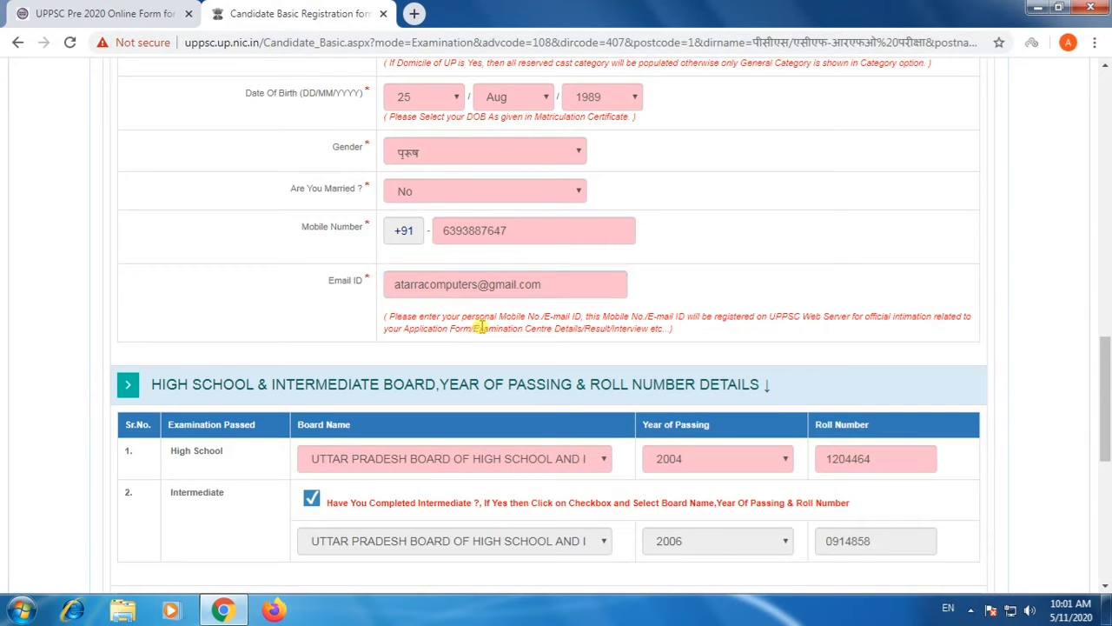
scroll(478, 332, down, 1)
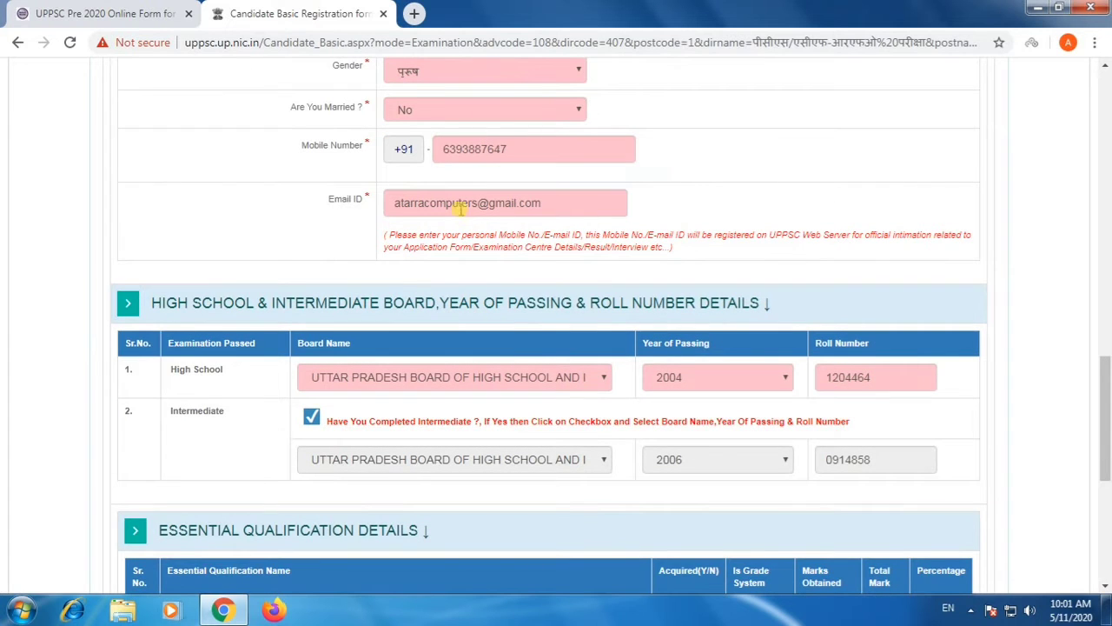
drag(477, 203, 346, 195)
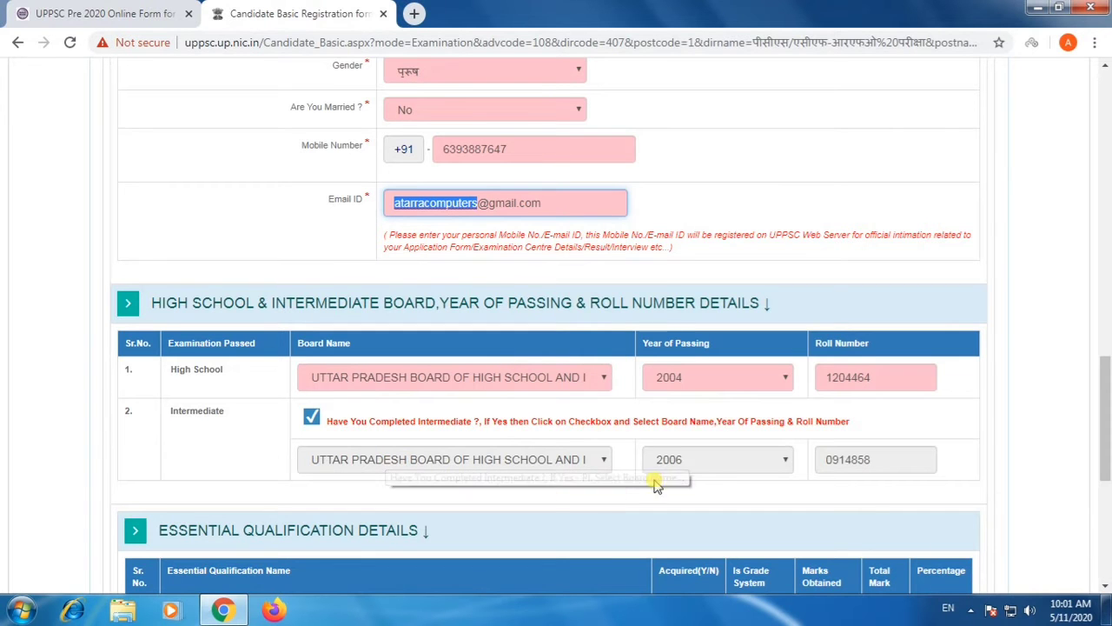
Read the graduate degree requirement under Essential Qualification Details and set its Acquired value to Yes.
scroll(769, 489, down, 1)
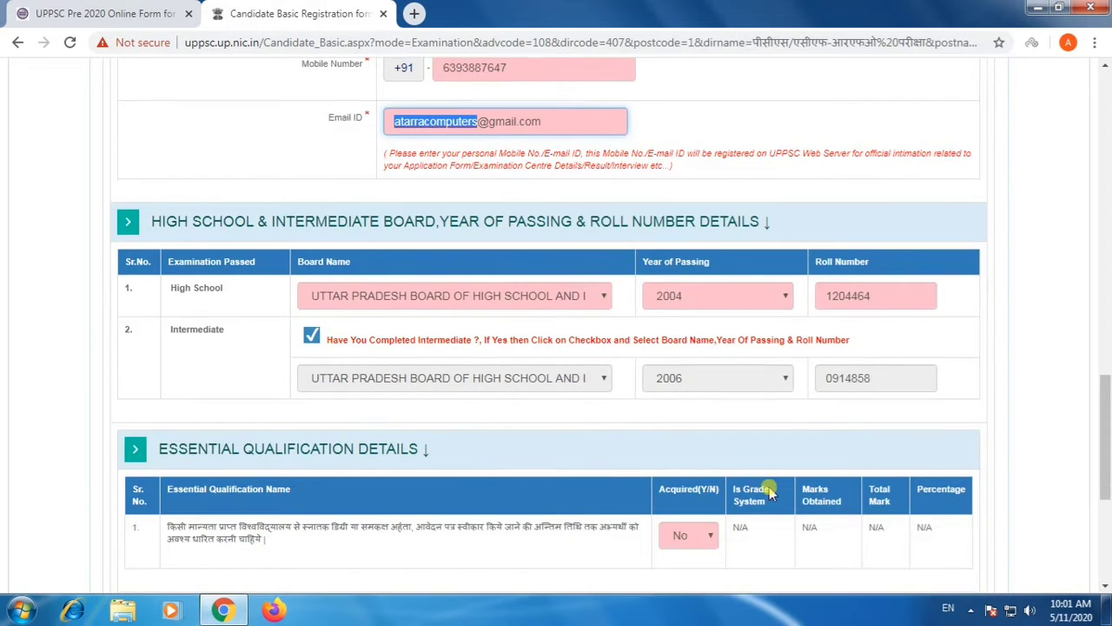
scroll(607, 489, down, 1)
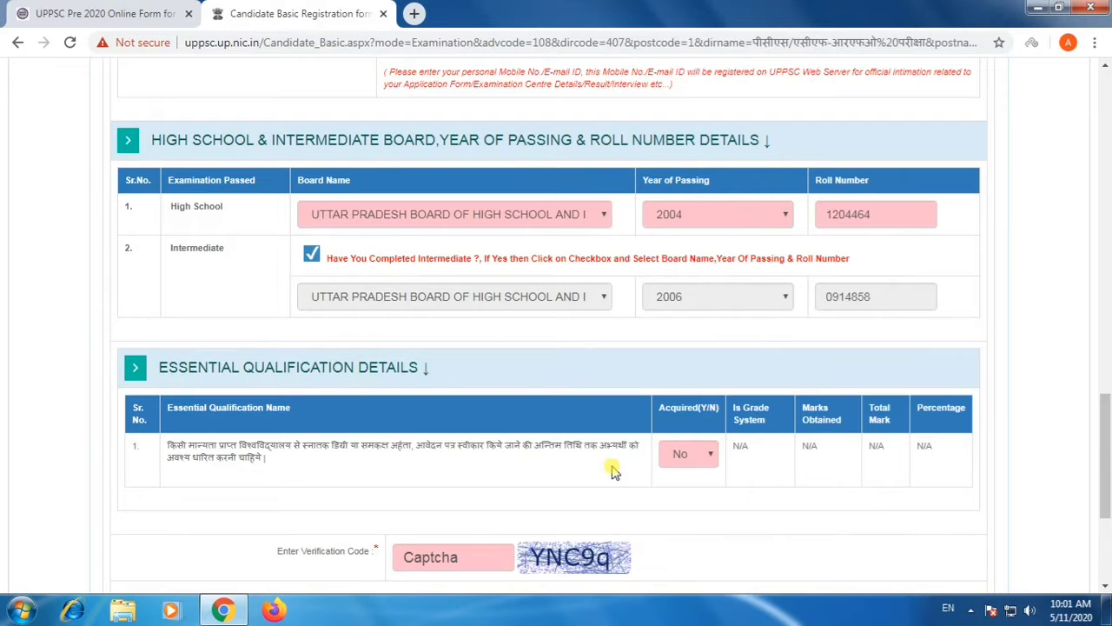
drag(348, 446, 398, 447)
click(680, 454)
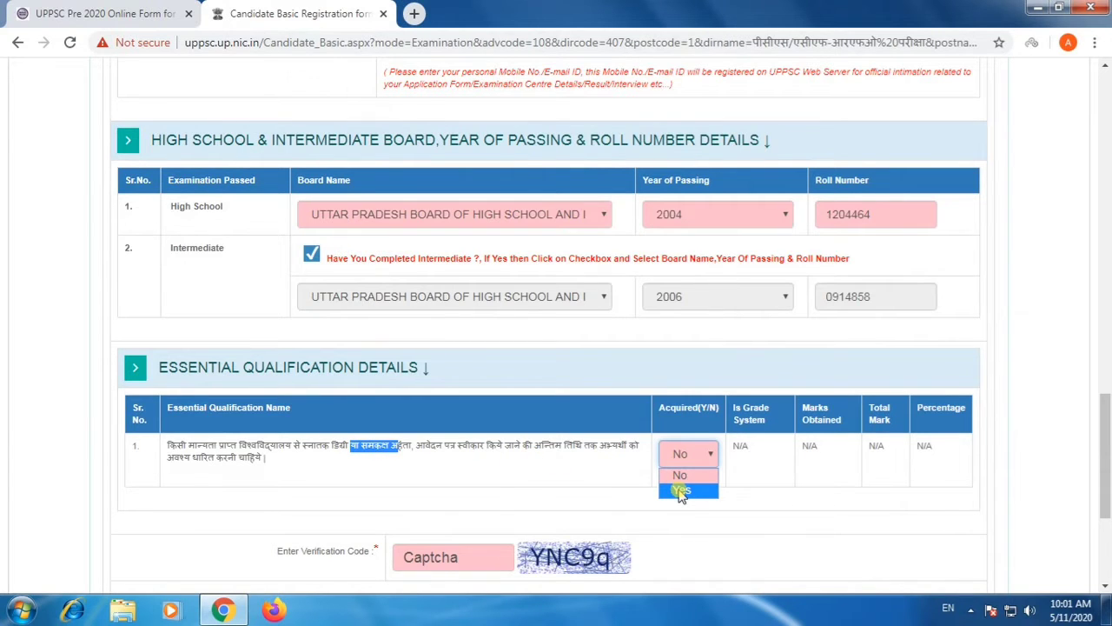
click(681, 492)
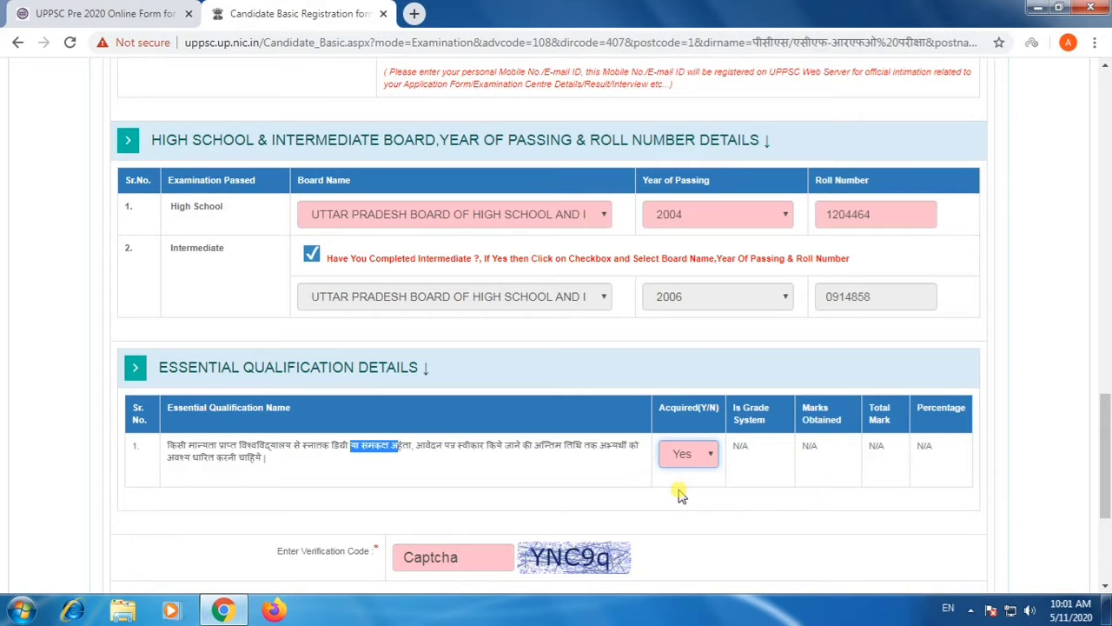
Enter the form's verification code and validate the registration form to open its preview.
scroll(652, 492, down, 1)
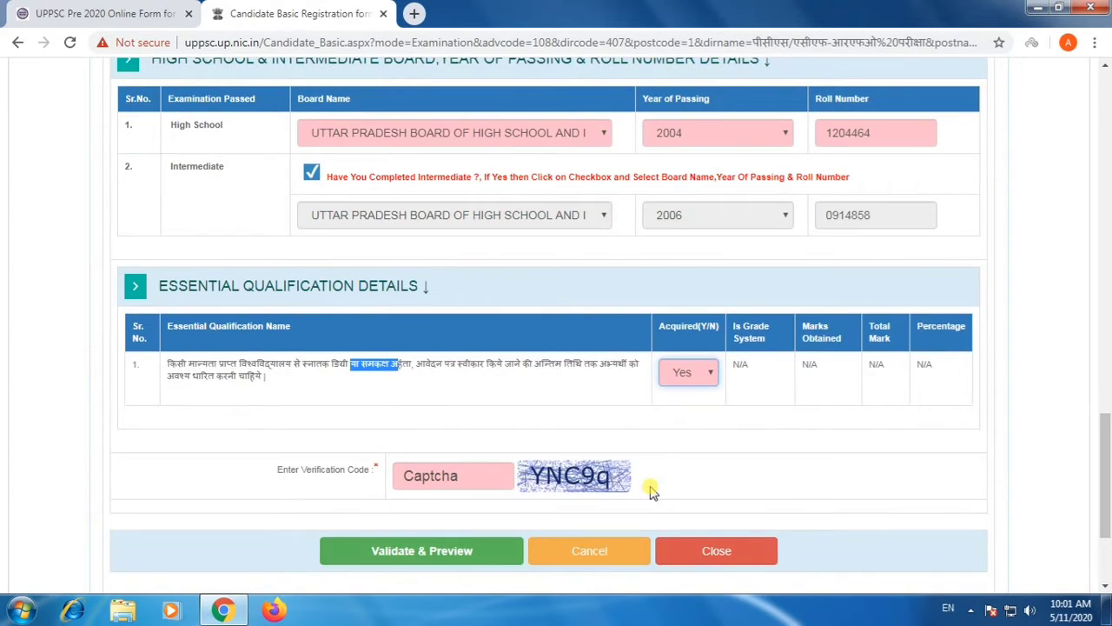
scroll(652, 492, up, 2)
scroll(591, 450, down, 2)
click(465, 470)
text(YNC)
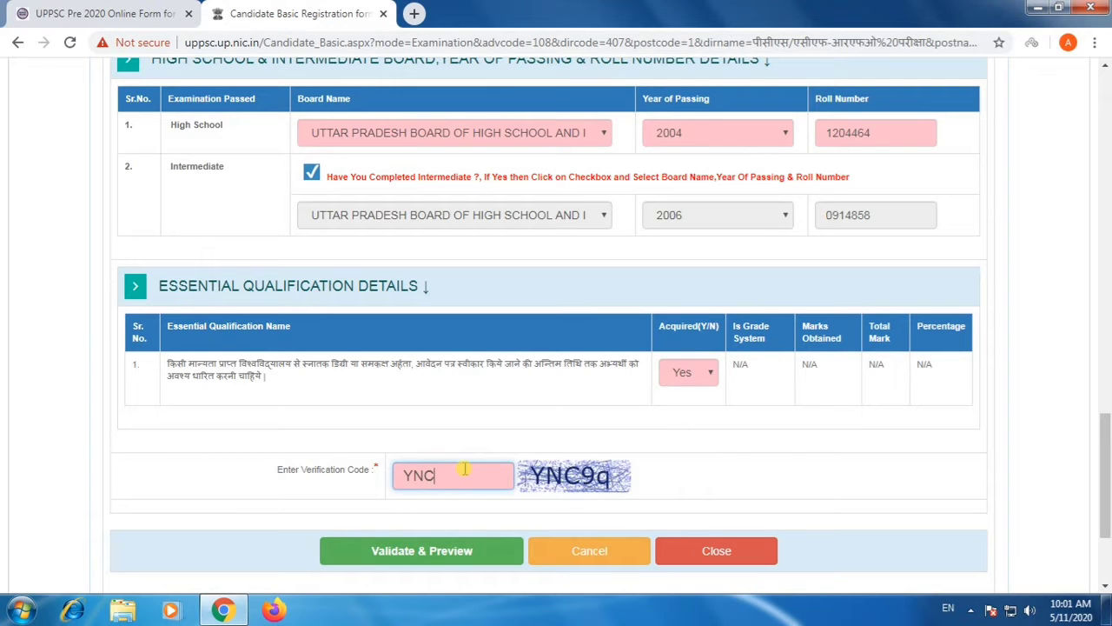
text(9q)
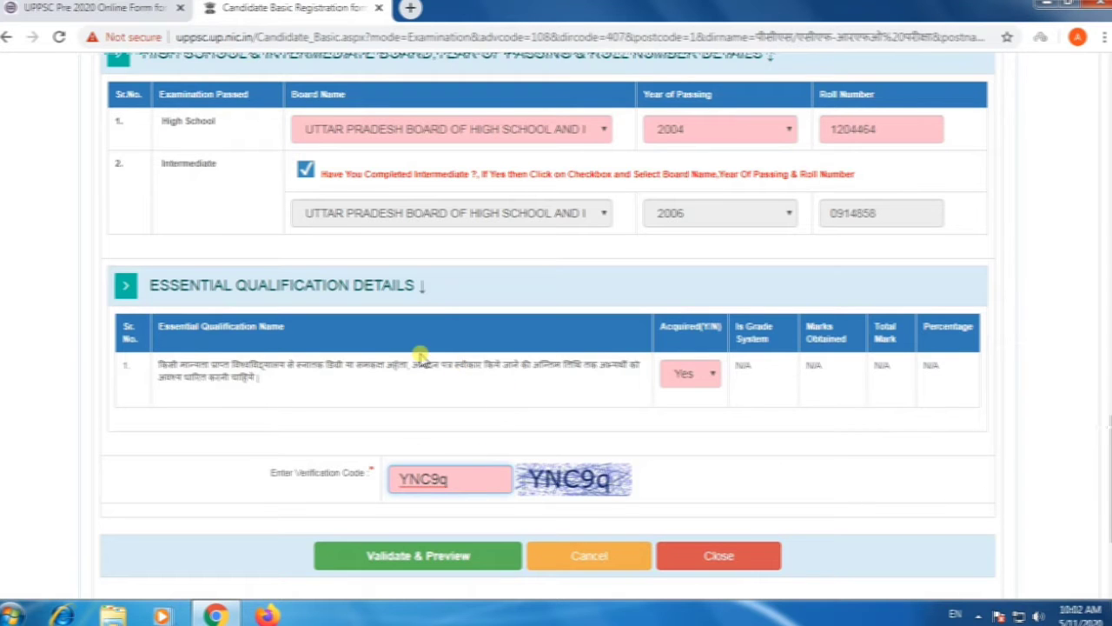
double_click(303, 365)
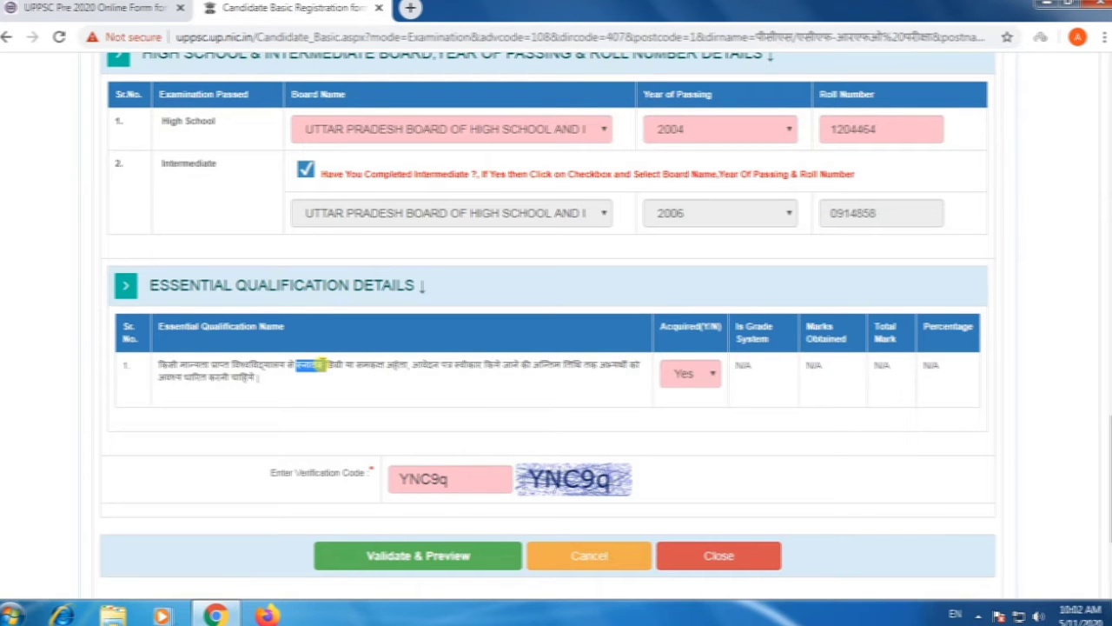
click(438, 555)
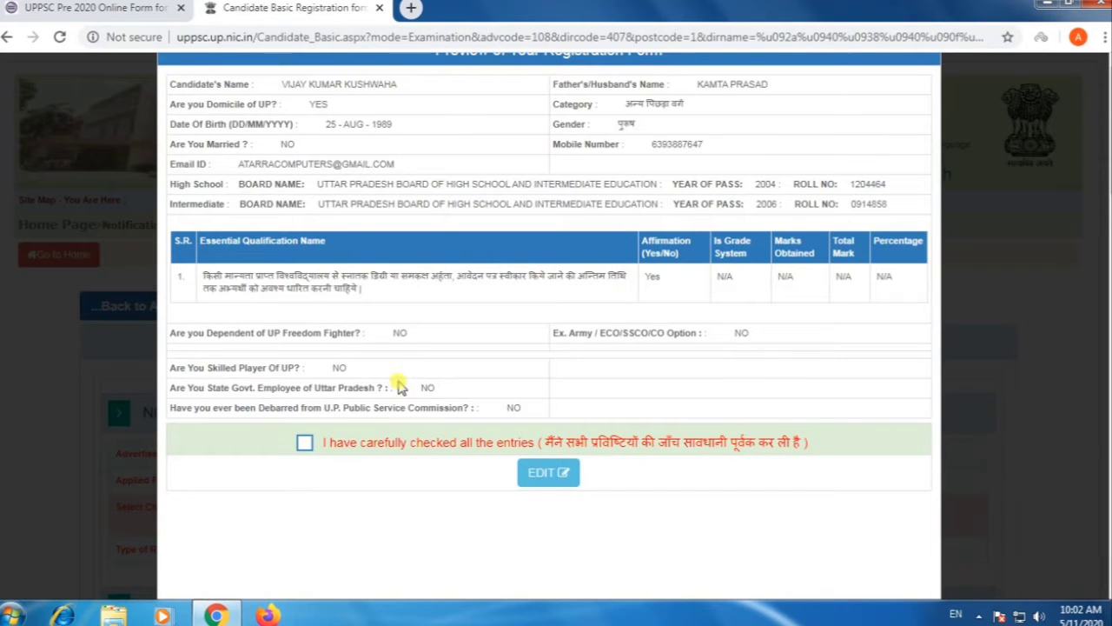
Declare that all entries have been carefully checked, submit the registration application and accept the confirmation.
click(304, 444)
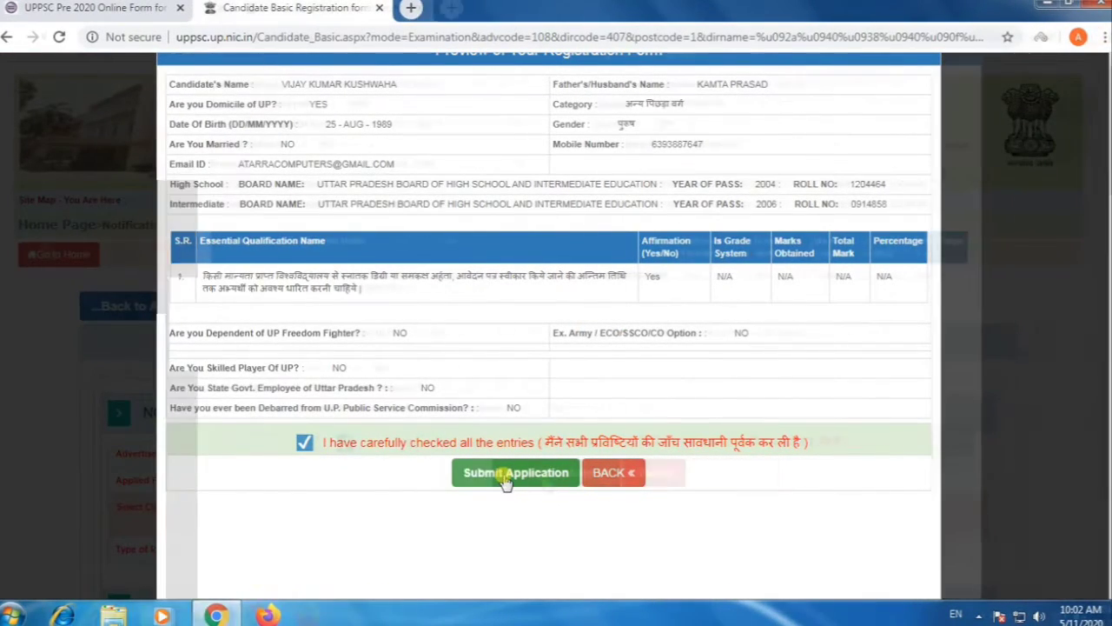
click(506, 473)
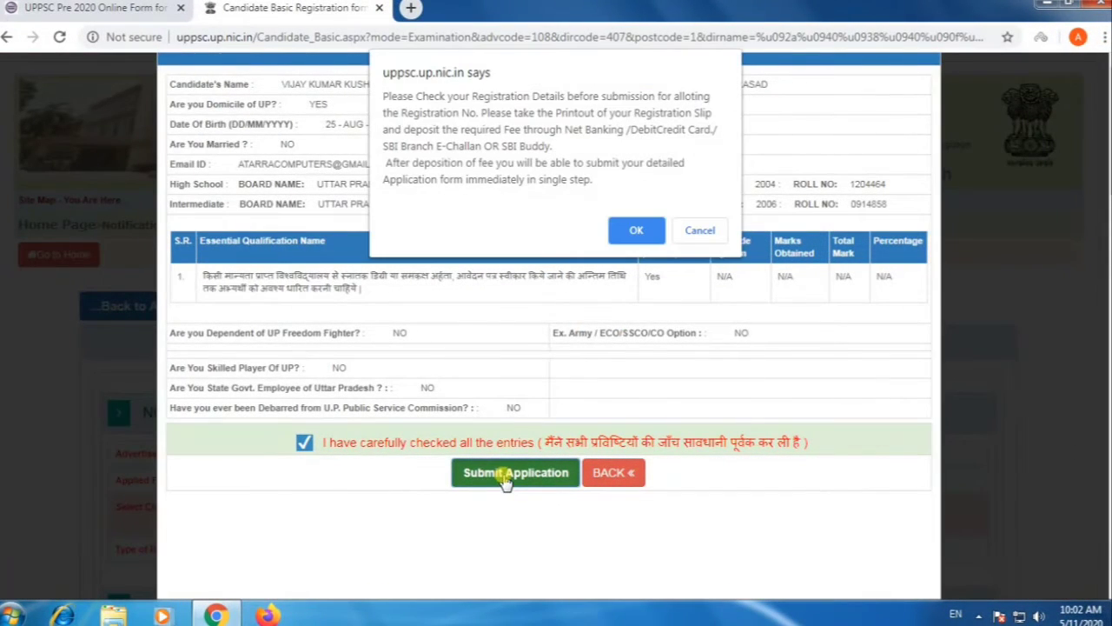
click(628, 233)
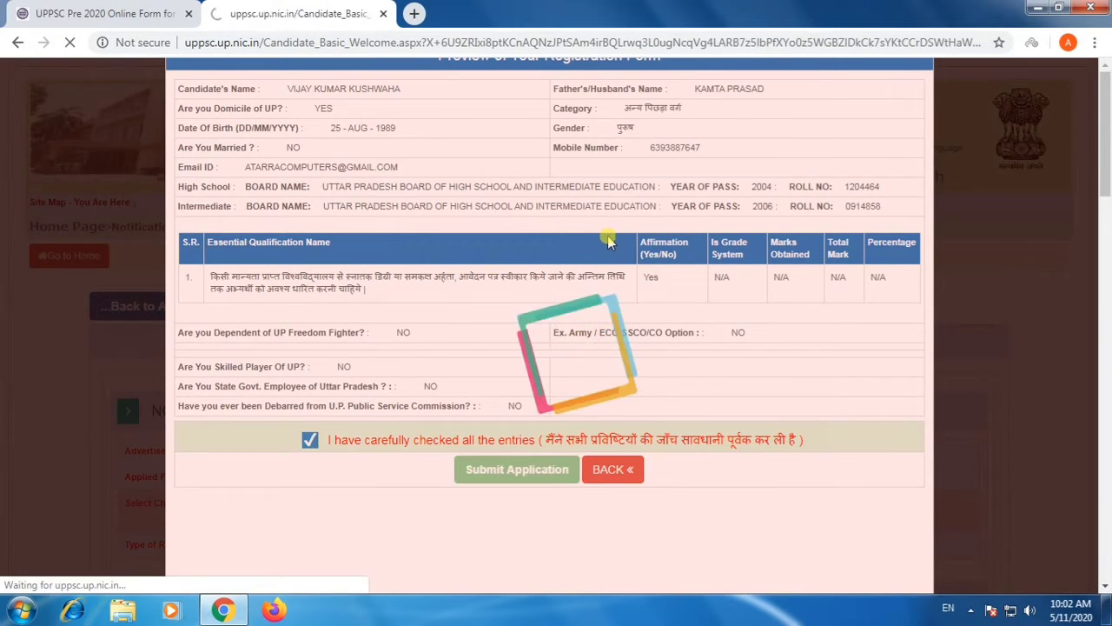
Read through the registration acknowledgement slip, including the personal details, board details, fee and closing notes.
scroll(562, 417, down, 2)
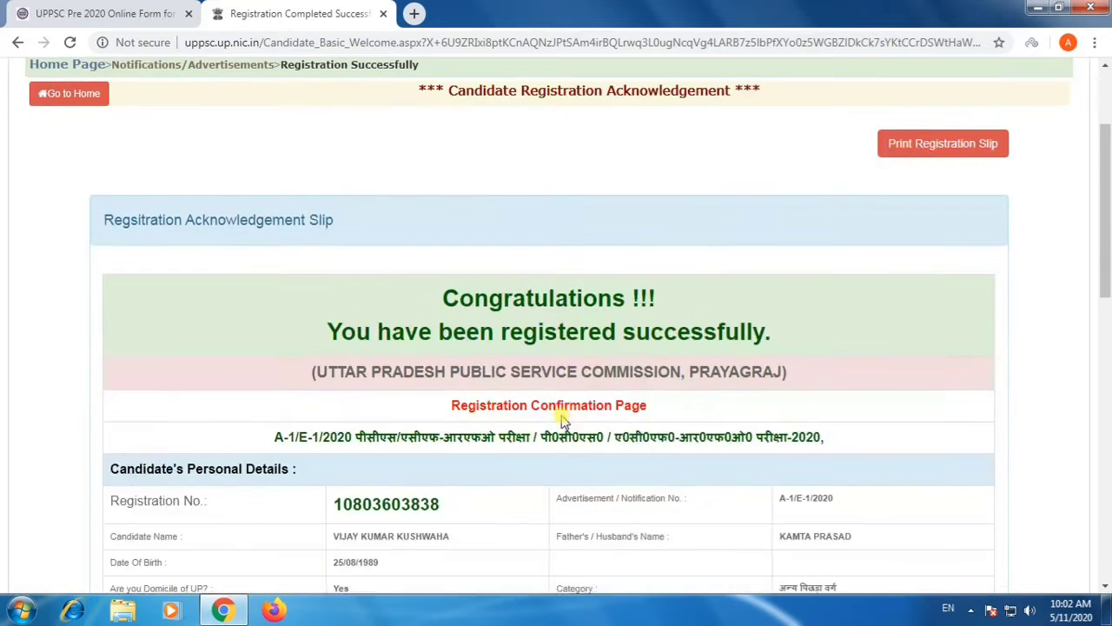
drag(467, 331, 524, 334)
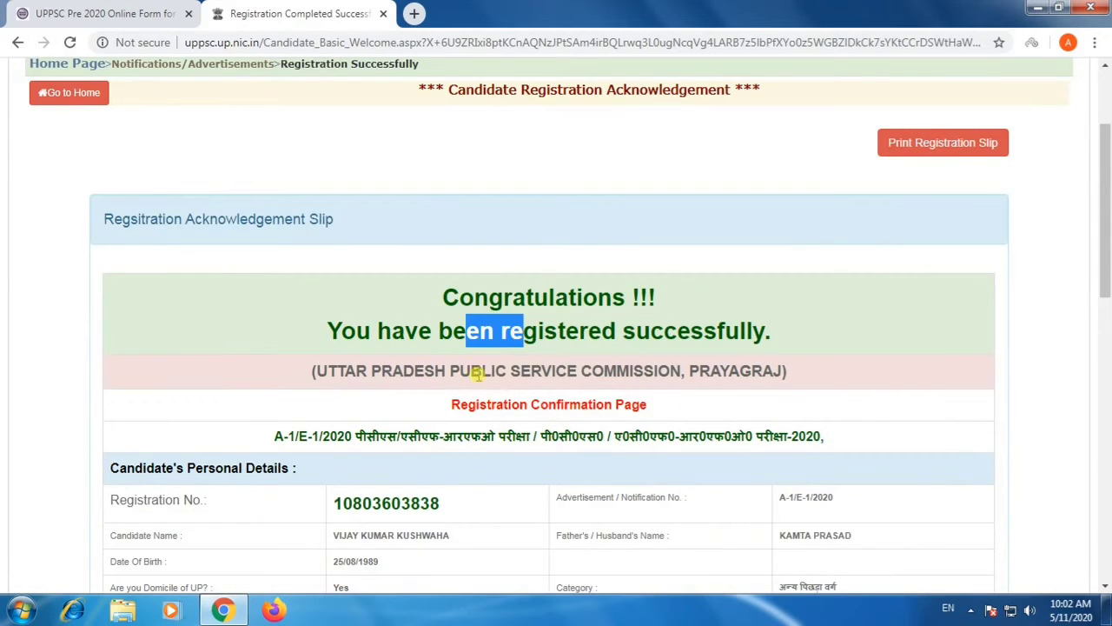
drag(449, 372, 652, 400)
click(653, 400)
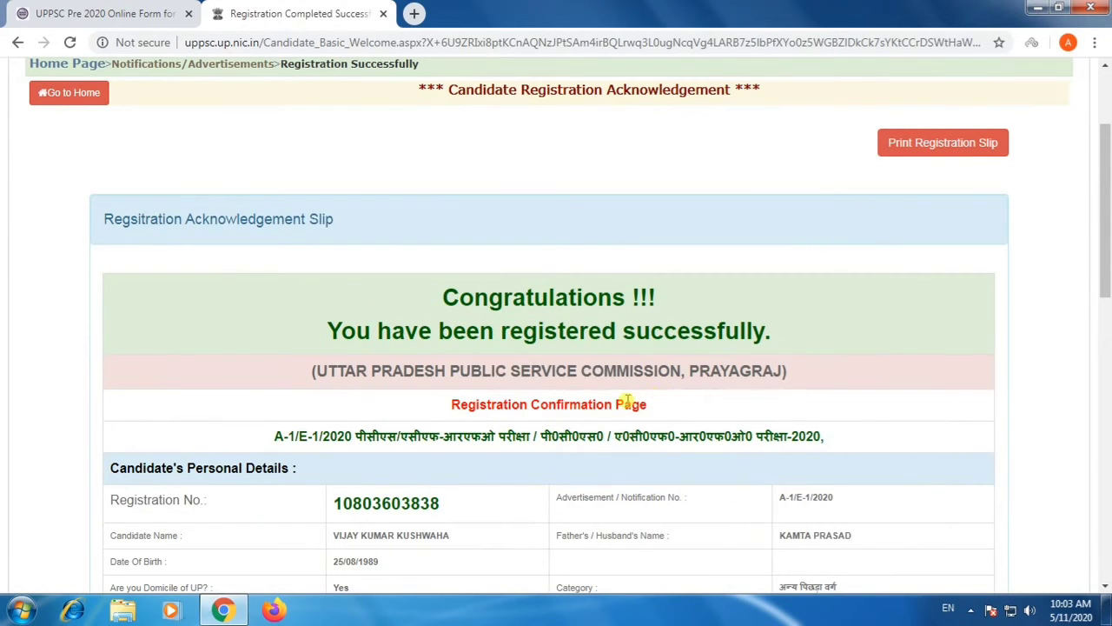
scroll(622, 404, down, 2)
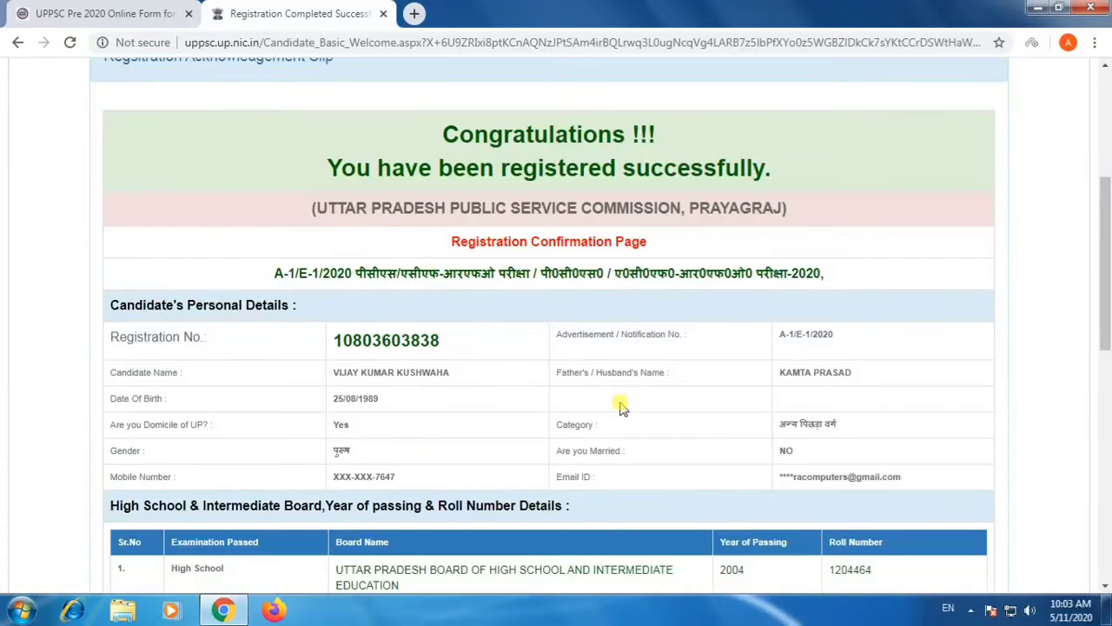
scroll(617, 407, down, 1)
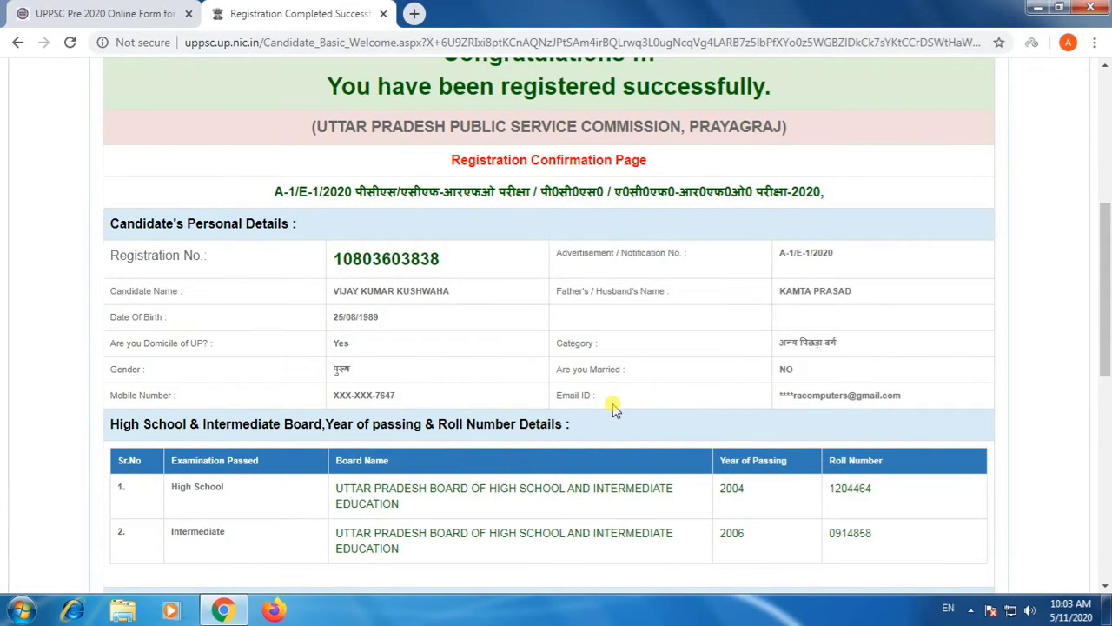
scroll(612, 407, down, 1)
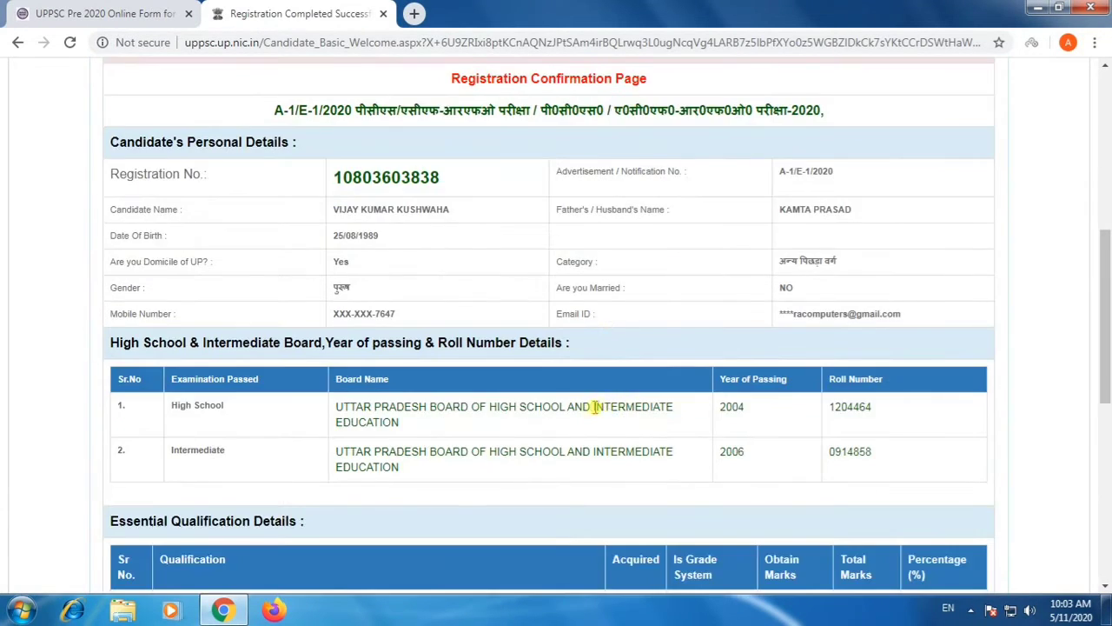
scroll(355, 410, down, 2)
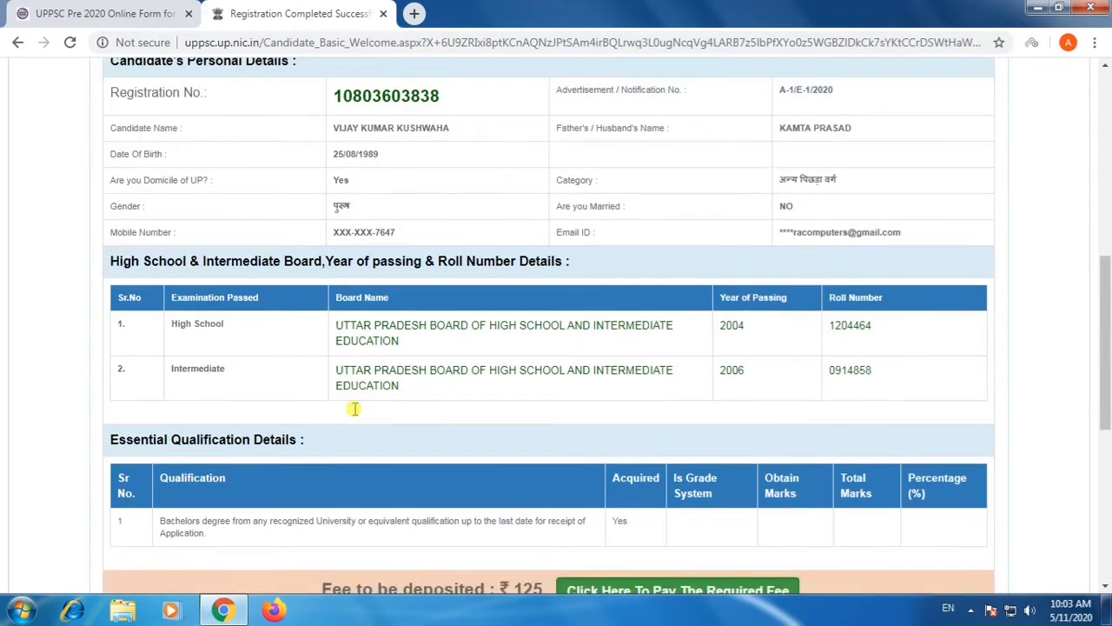
scroll(355, 410, down, 5)
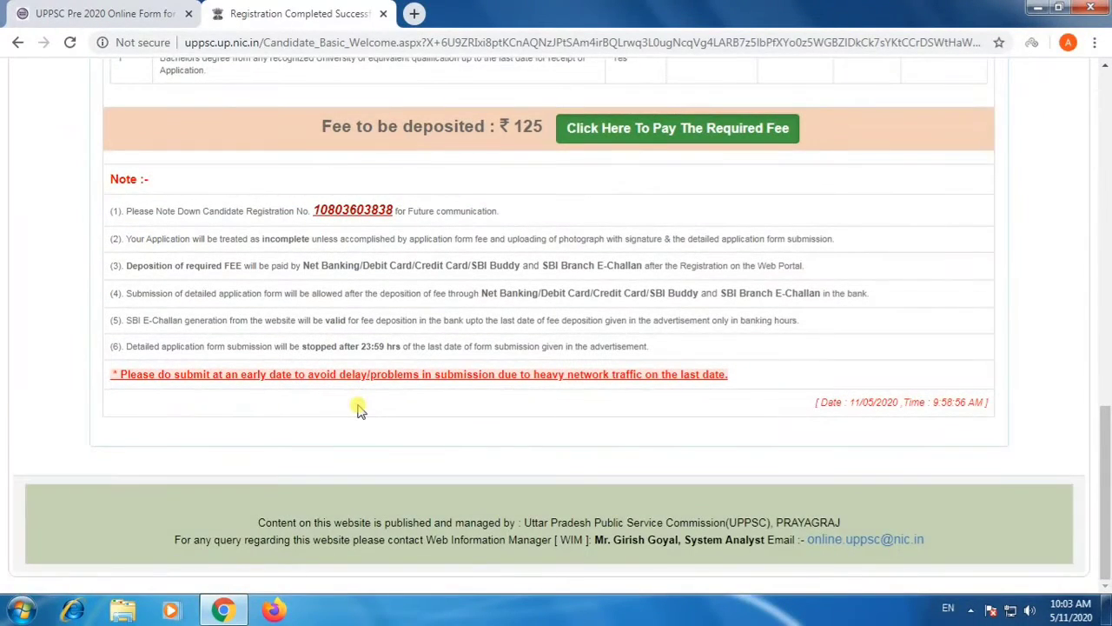
scroll(360, 410, up, 2)
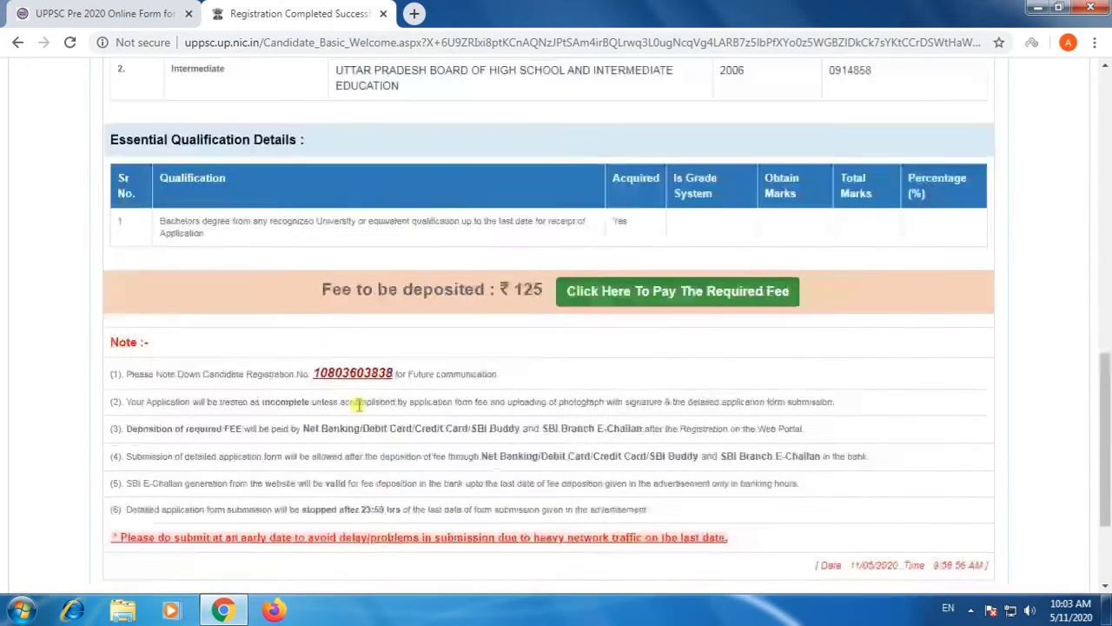
scroll(356, 404, up, 6)
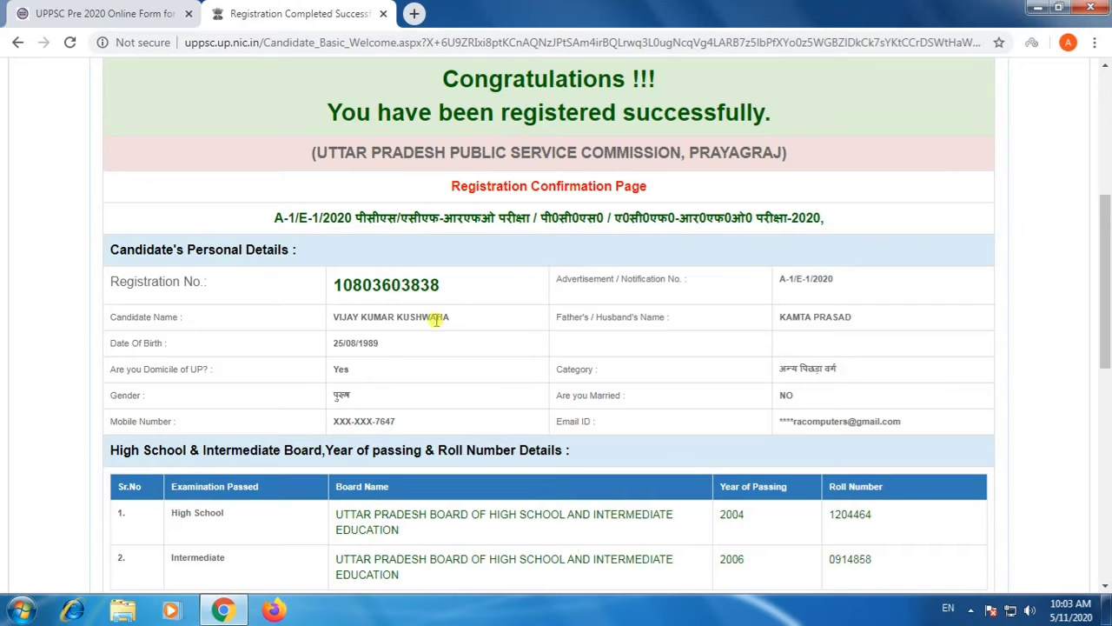
Check the candidate's name, roll number details, essential qualification and fee section on the acknowledgement slip.
double_click(344, 318)
click(369, 328)
drag(335, 320, 449, 320)
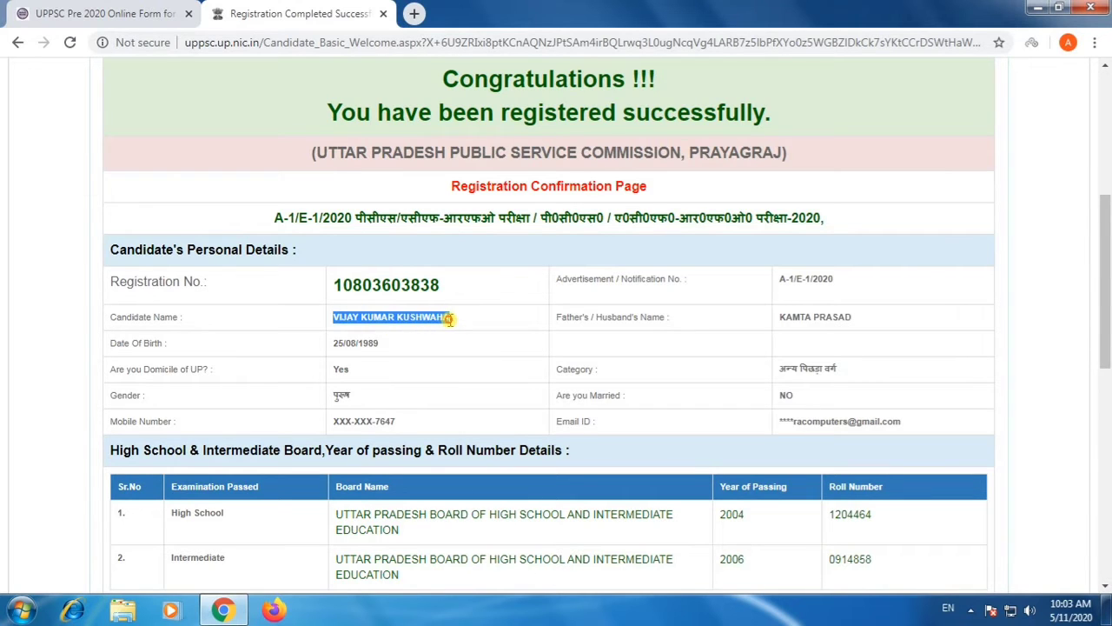
click(451, 322)
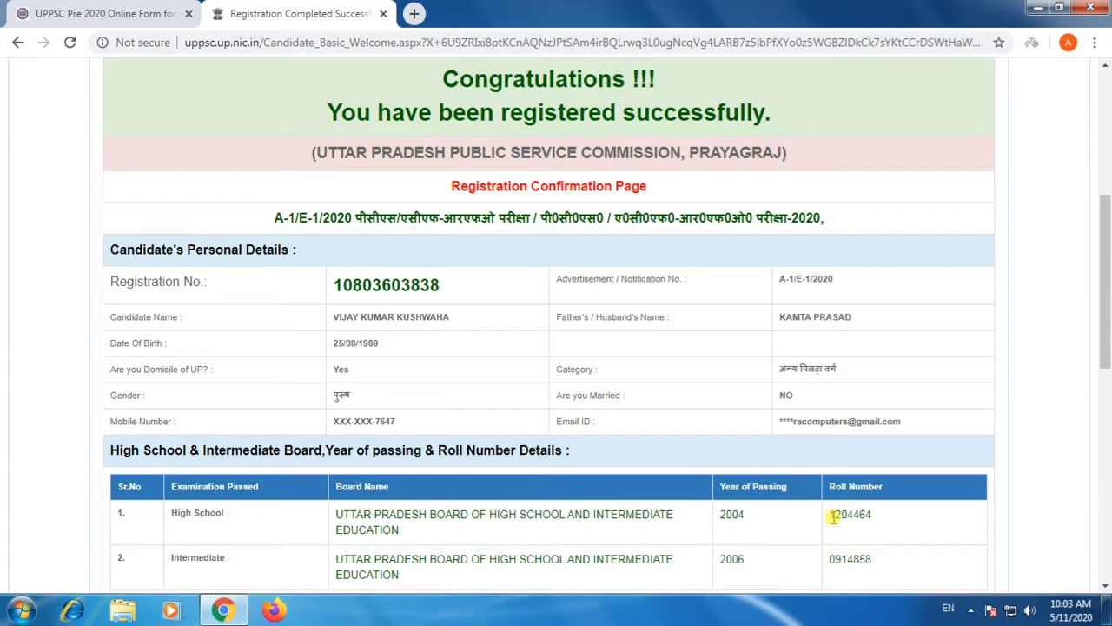
scroll(615, 356, down, 5)
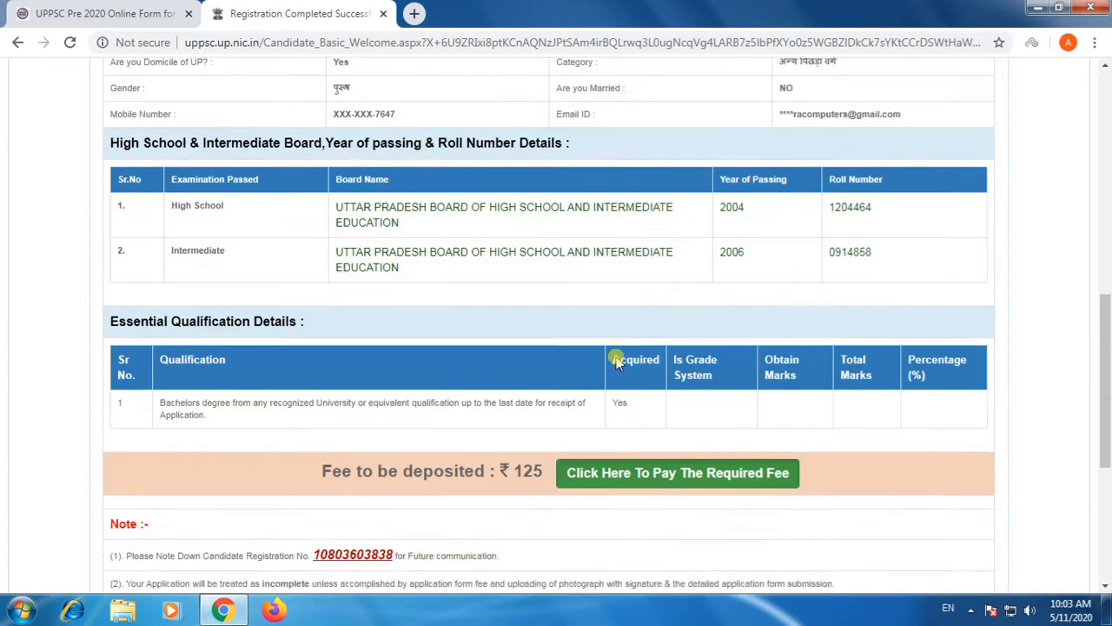
scroll(633, 337, down, 2)
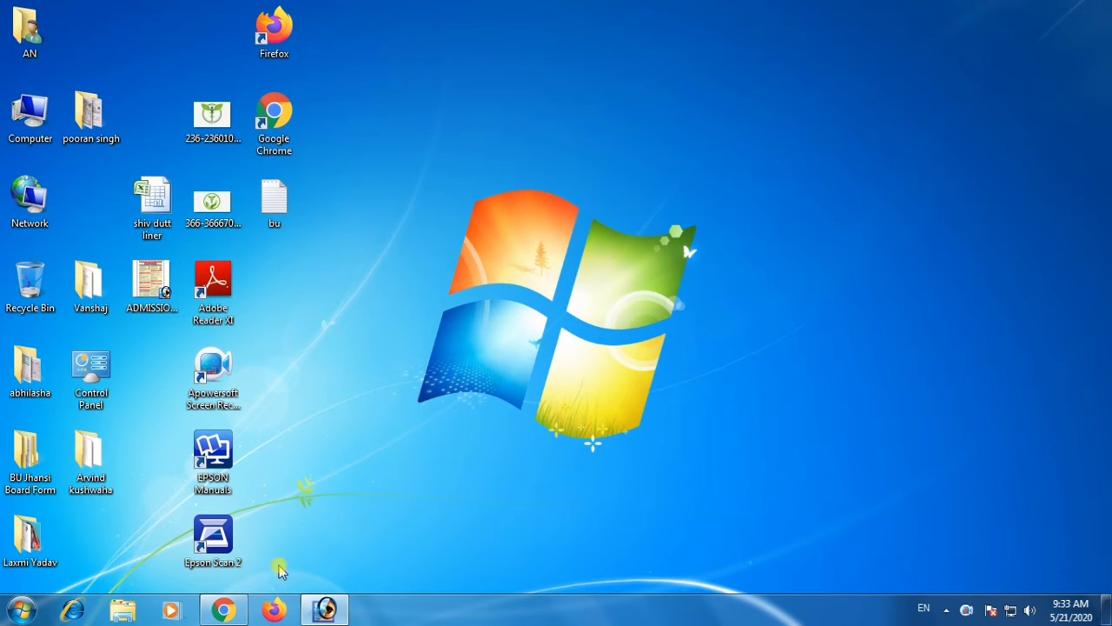
Switch to Chrome, load sarkariresult.com and open the UPPSC Pre 2020 Apply Online page.
click(223, 610)
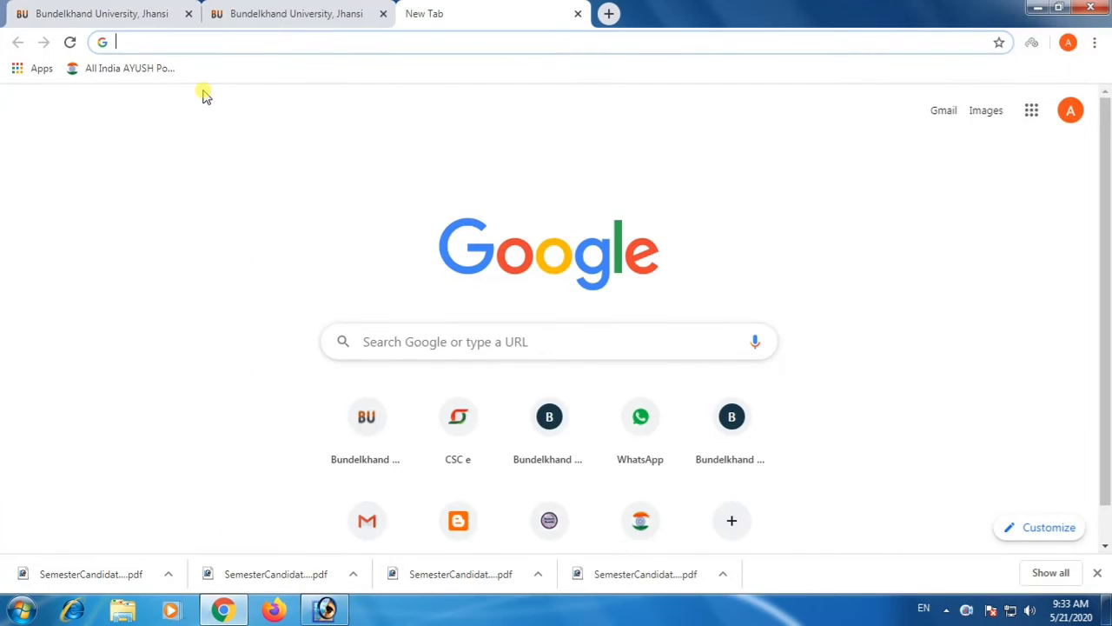
text(sa)
key(Return)
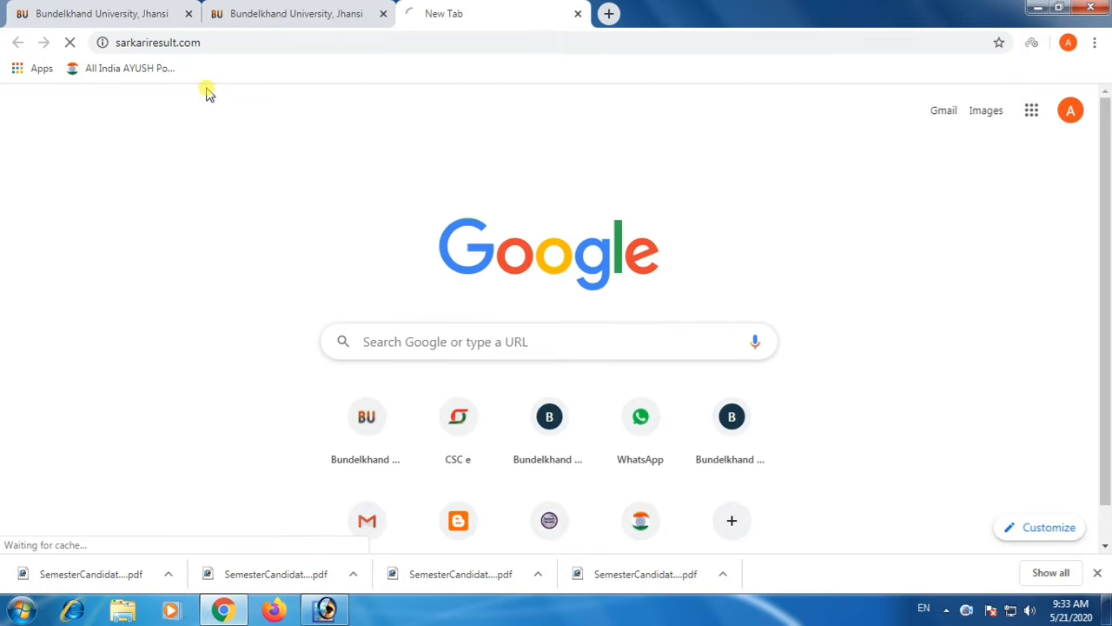
scroll(792, 344, down, 3)
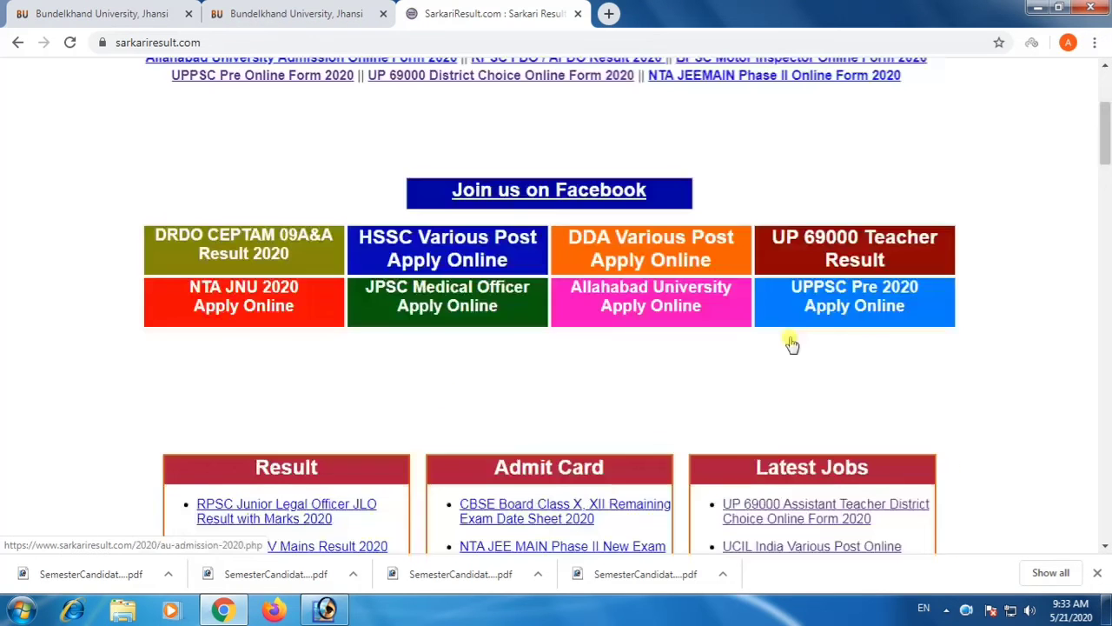
click(847, 308)
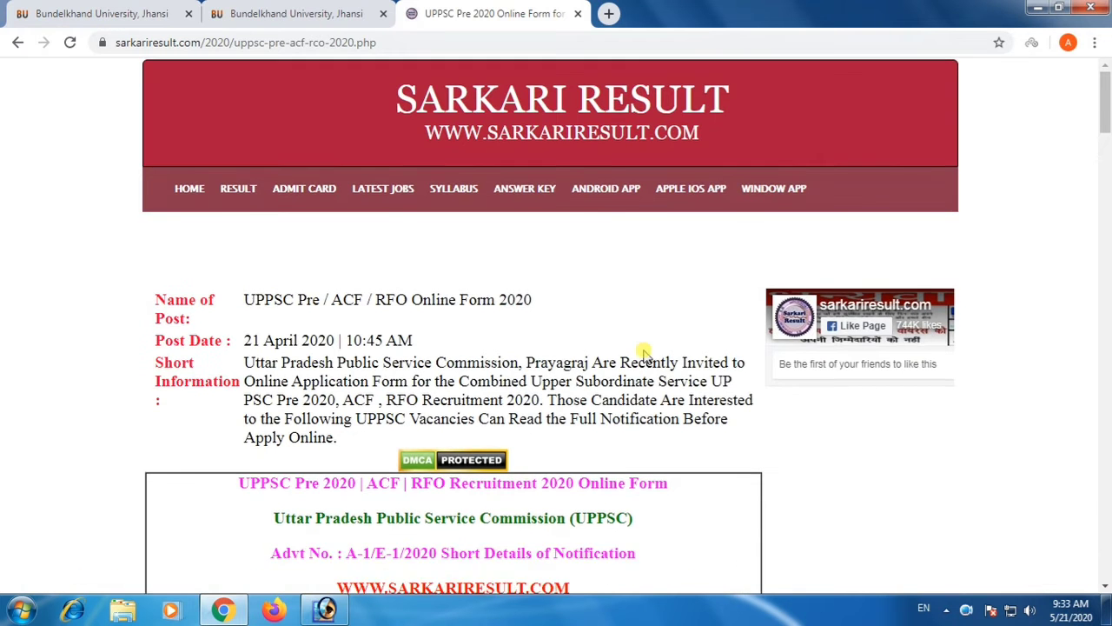
Open the Pay Exam Fee link from the Some Useful Important Links section.
scroll(643, 352, down, 20)
scroll(641, 368, down, 8)
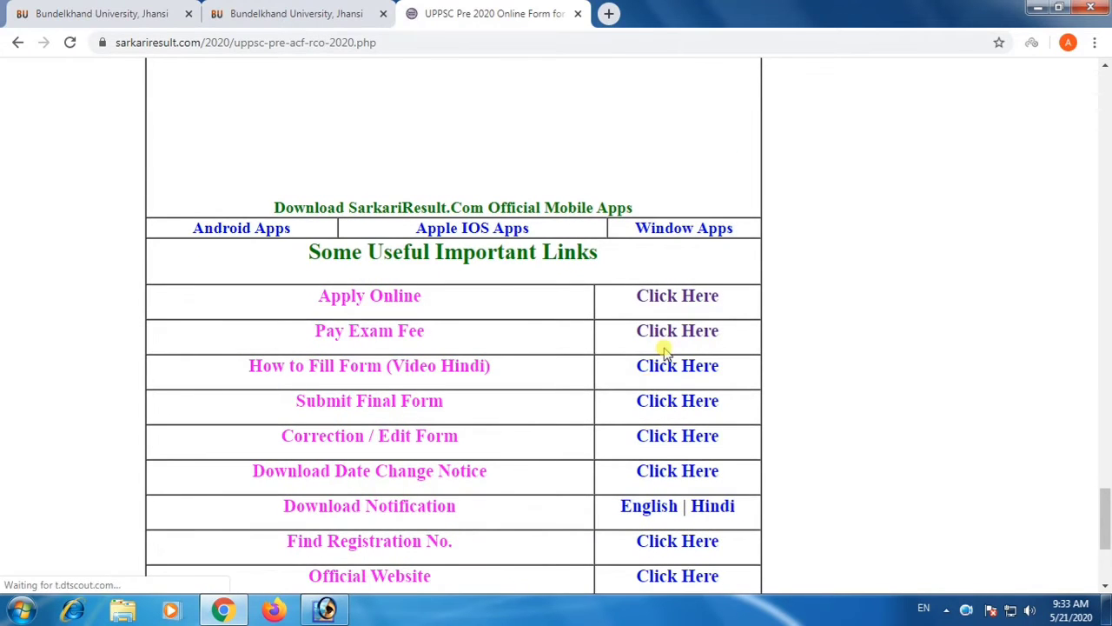
click(665, 339)
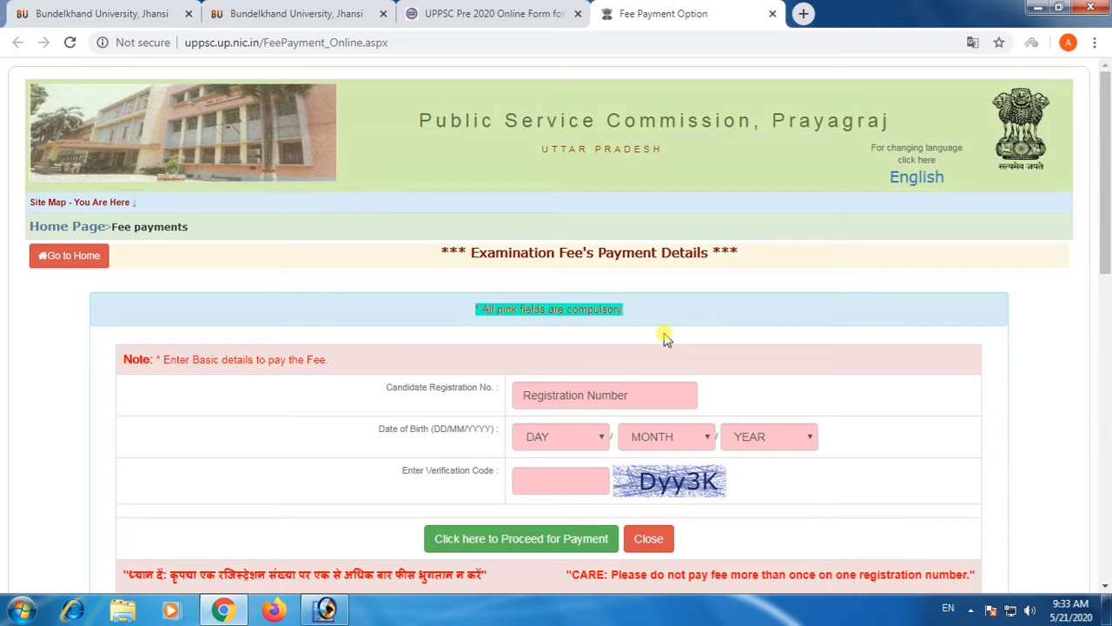
Try to proceed to payment with the candidate's registration number, date of birth and verification code.
click(582, 391)
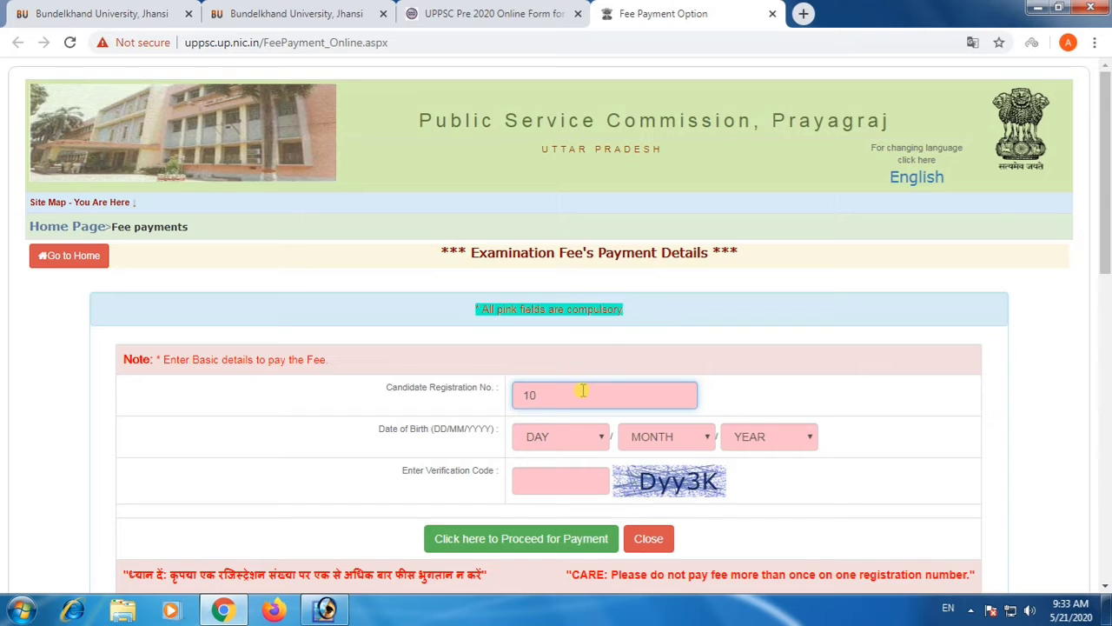
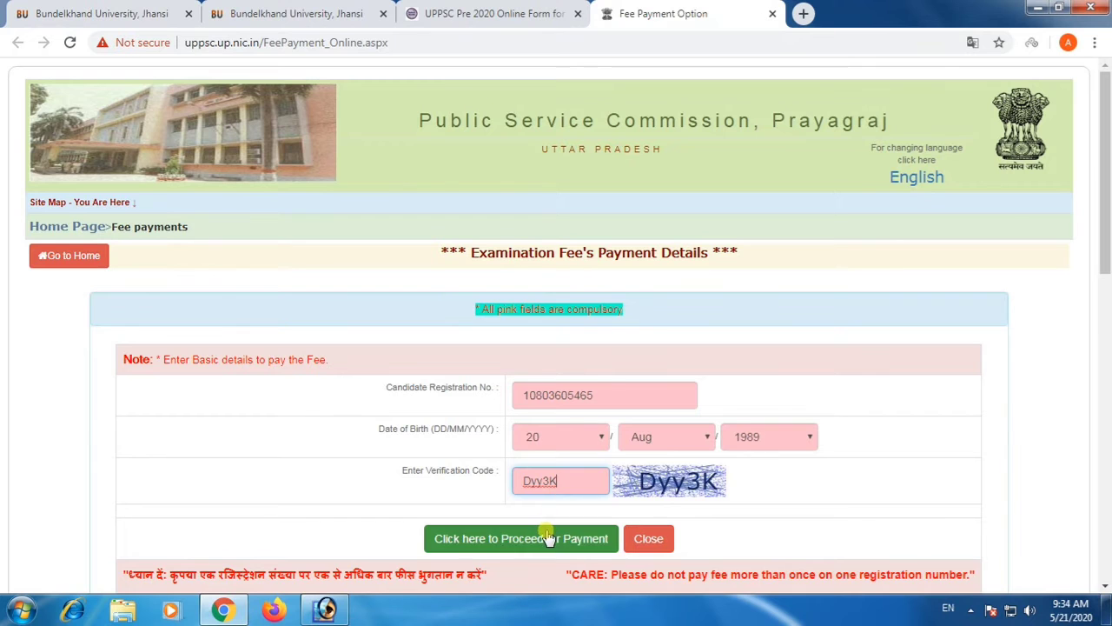
click(546, 537)
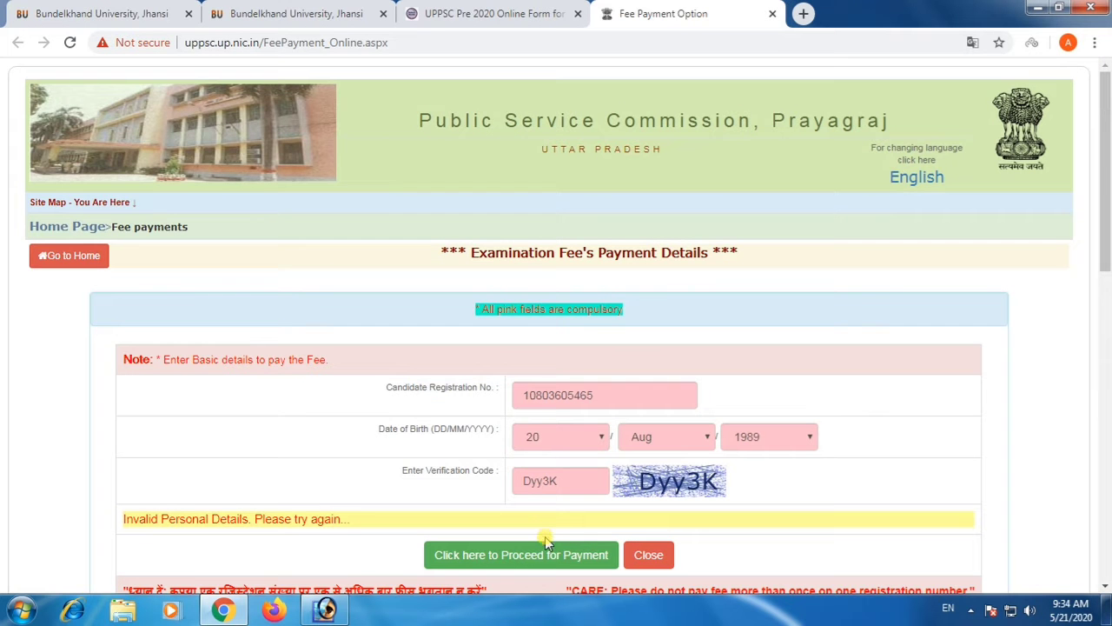
Correct the candidate's fee payment details, submit them and continue past the certificate warning to pariksha.up.nic.in.
click(544, 387)
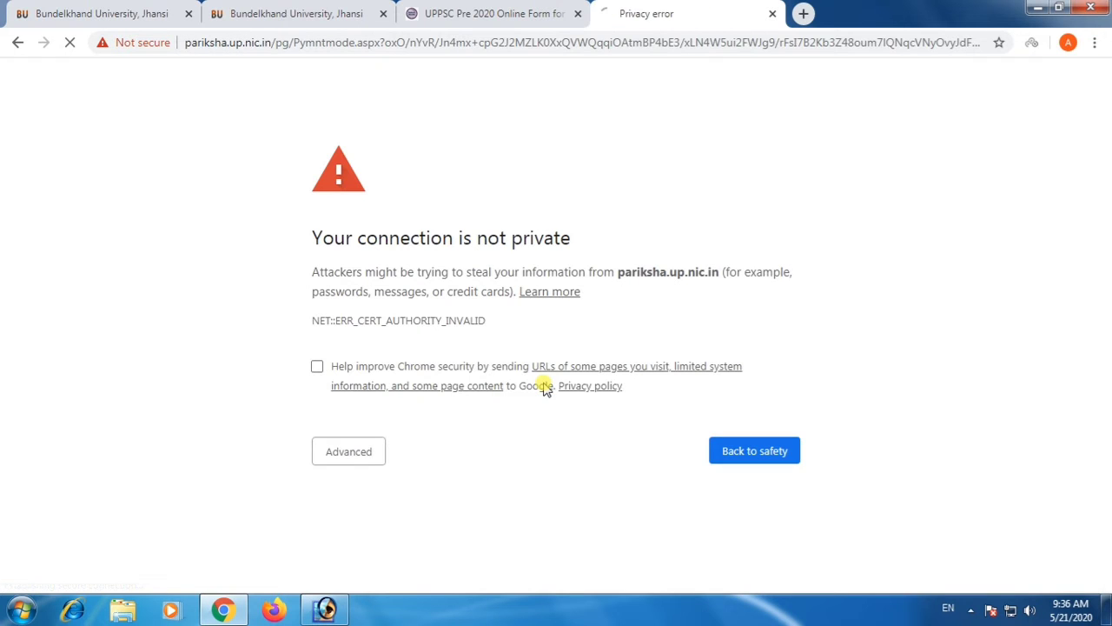
click(361, 451)
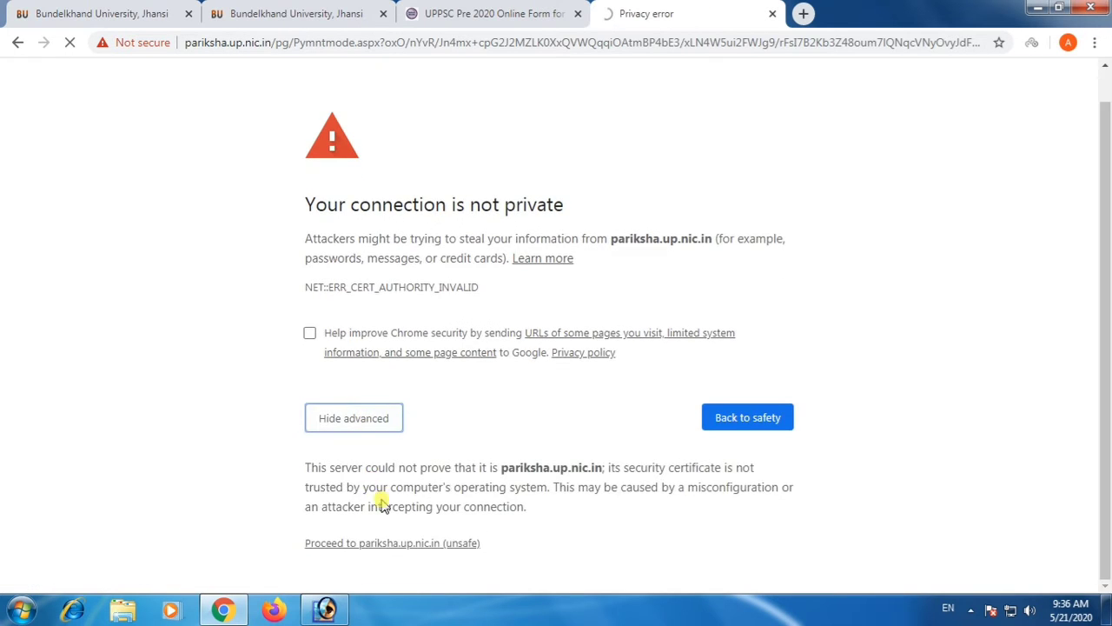
click(405, 542)
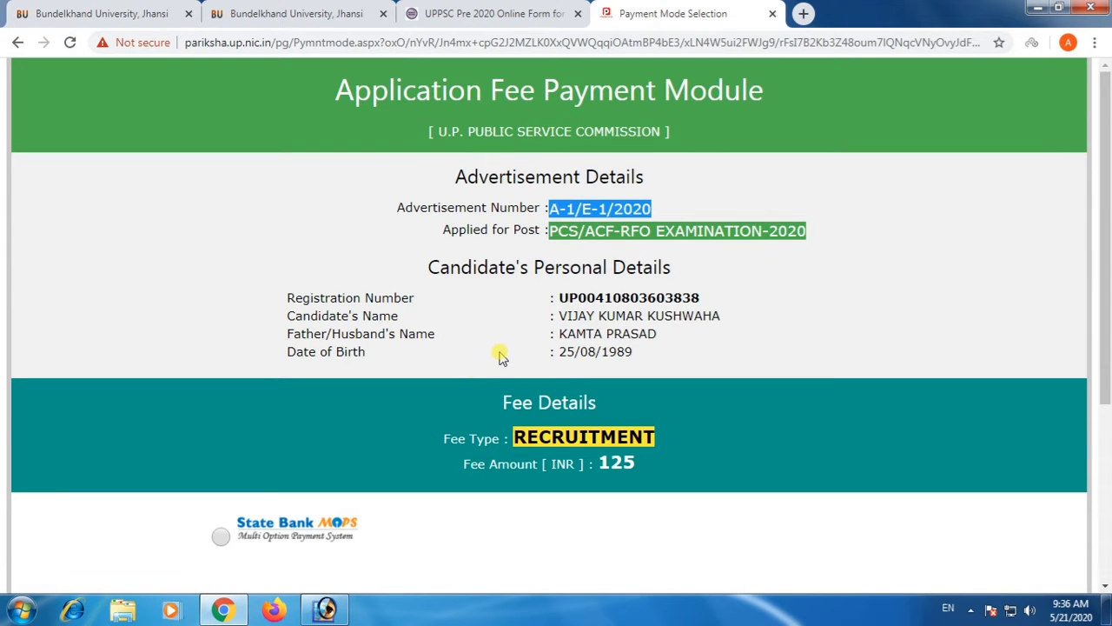
Choose State Bank MOPS as the payment mode, proceed for fee deposition and confirm the payment request.
click(221, 532)
scroll(430, 443, down, 3)
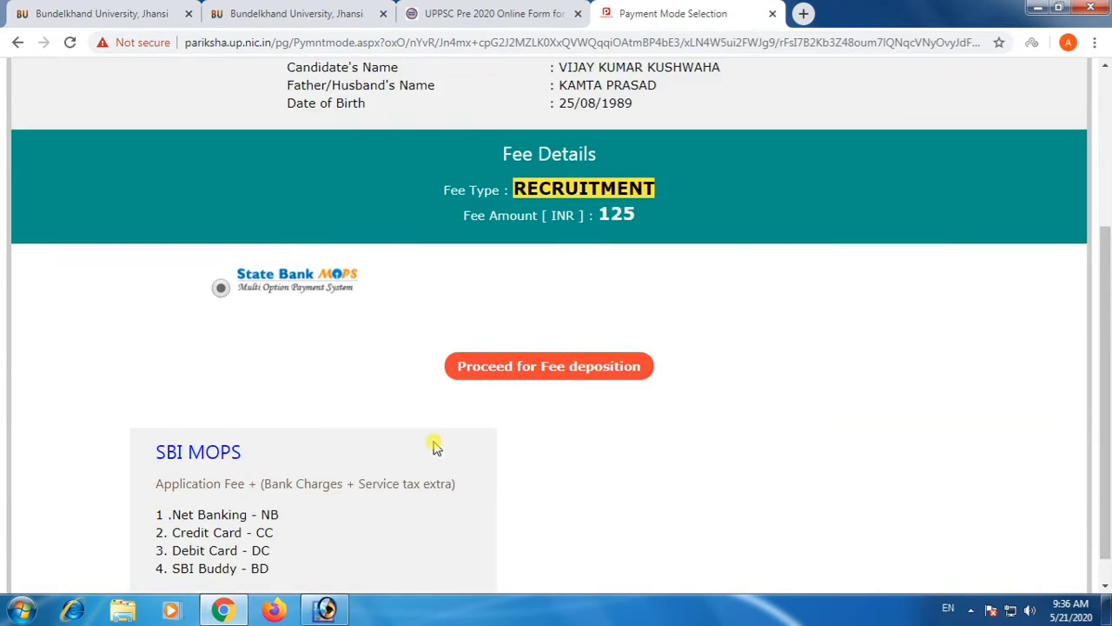
click(532, 348)
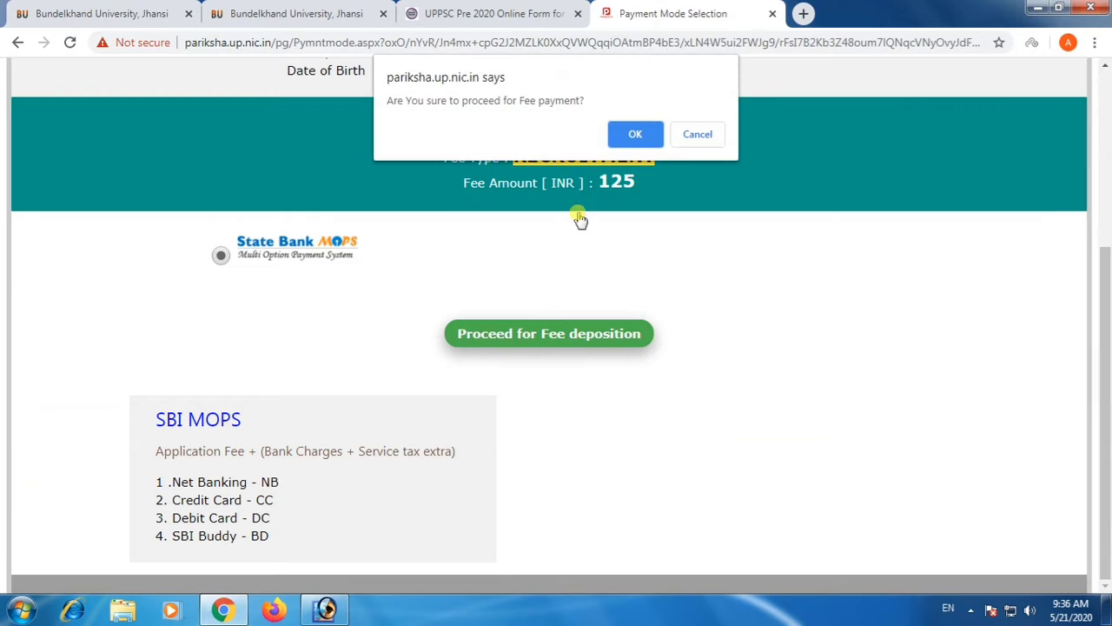
click(627, 137)
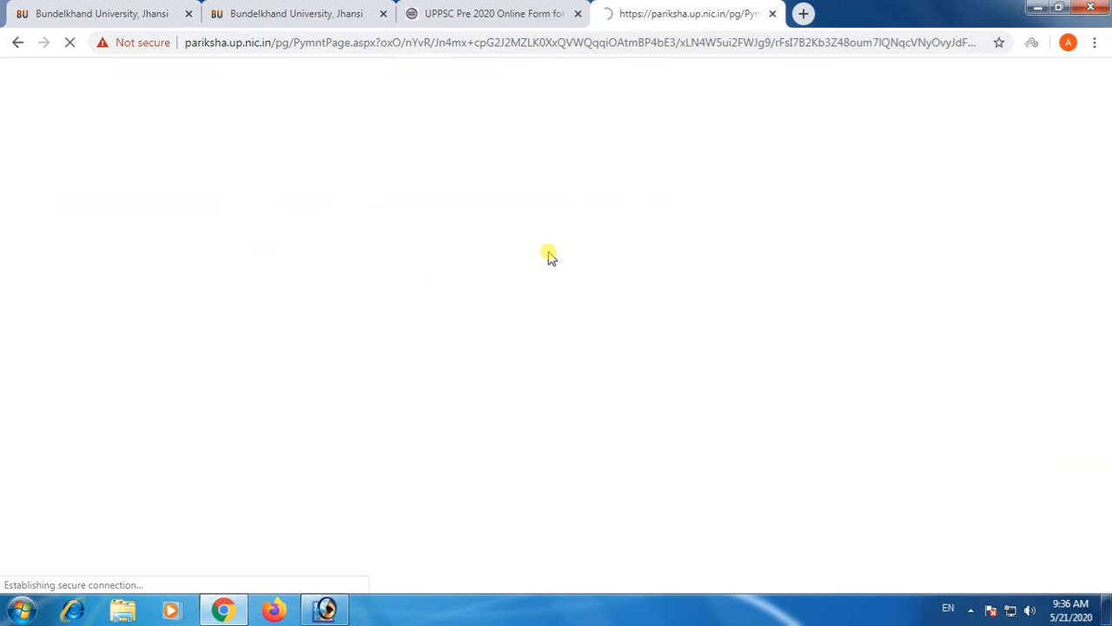
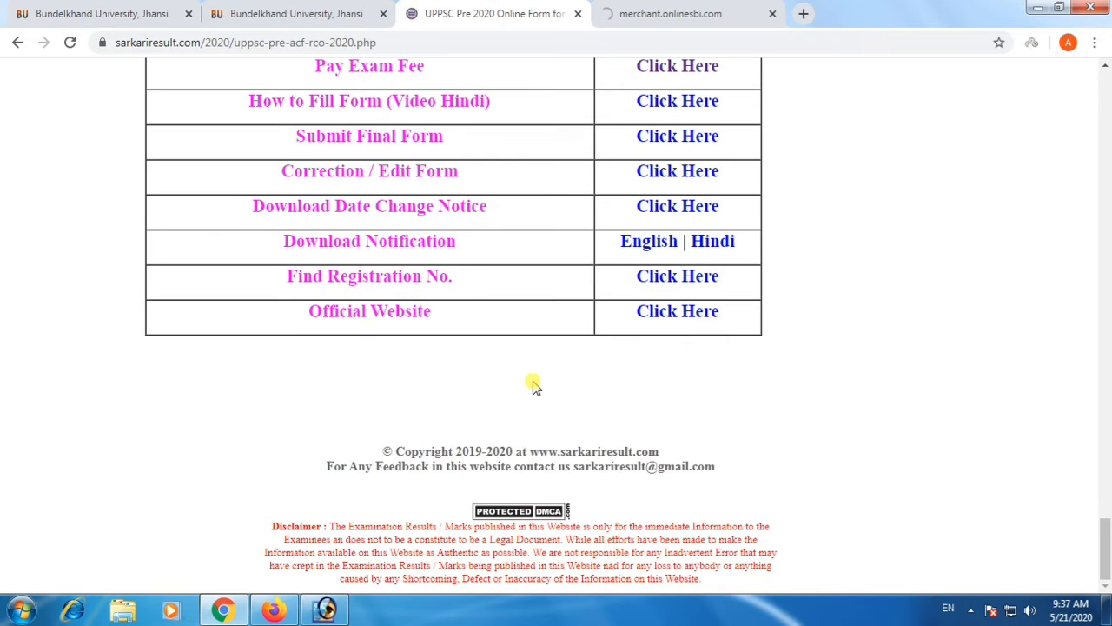
scroll(448, 277, up, 3)
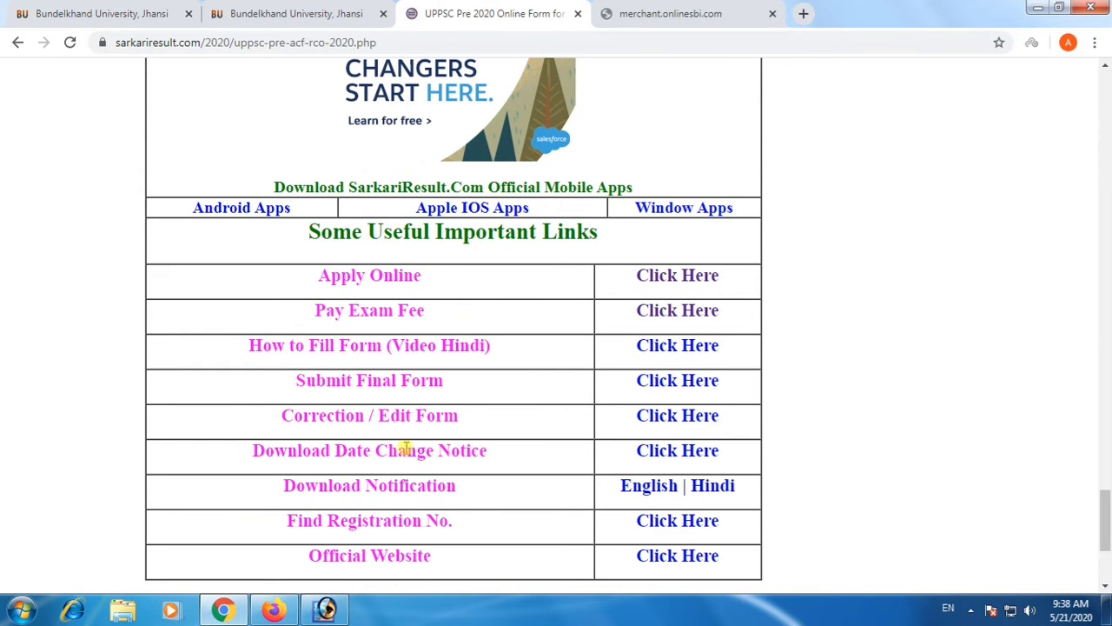
drag(388, 449, 507, 449)
click(521, 449)
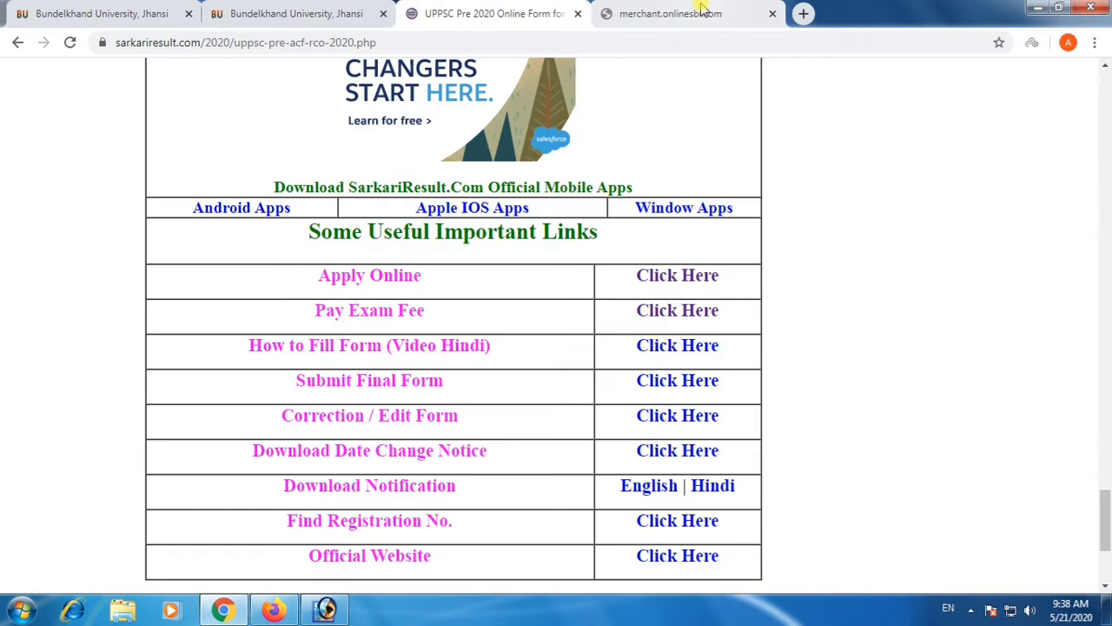
click(687, 13)
click(275, 610)
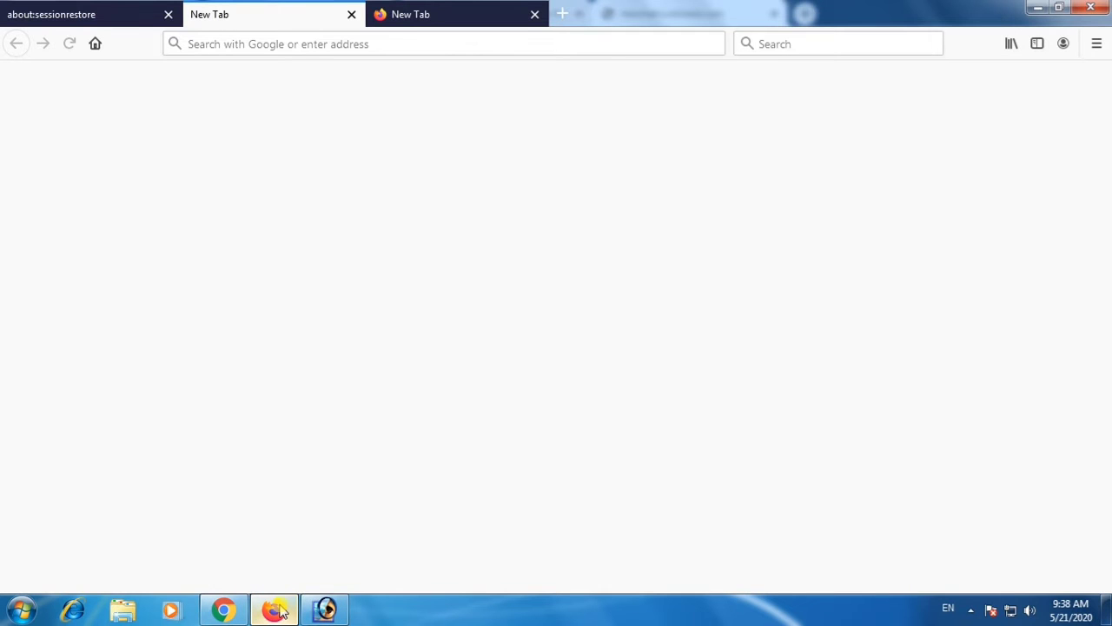
click(248, 44)
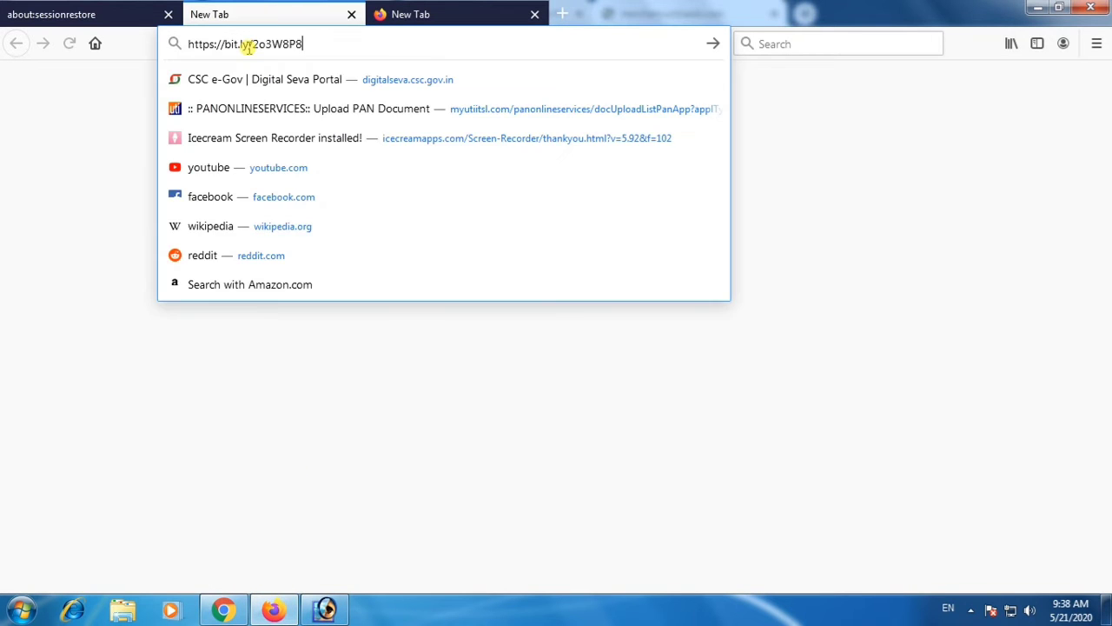
key(Return)
click(168, 14)
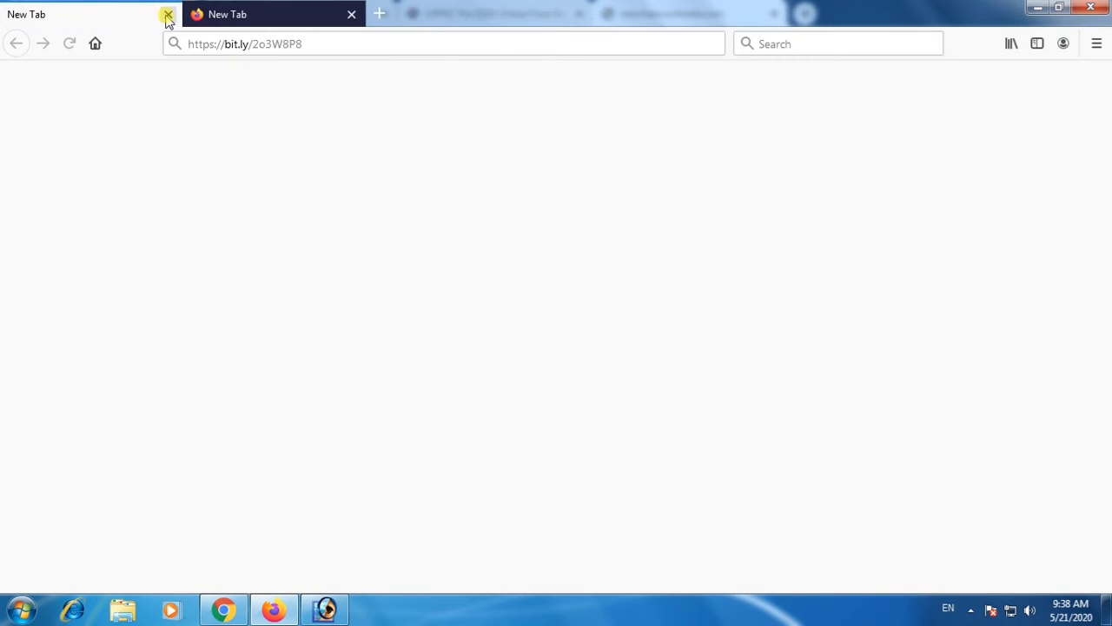
click(351, 15)
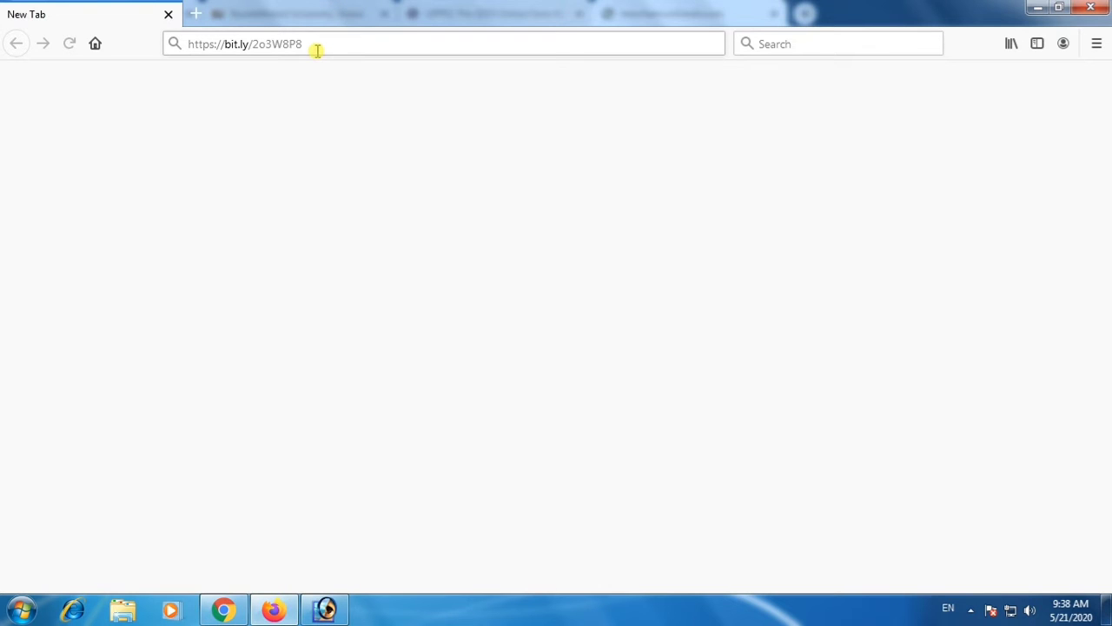
click(317, 50)
click(317, 50)
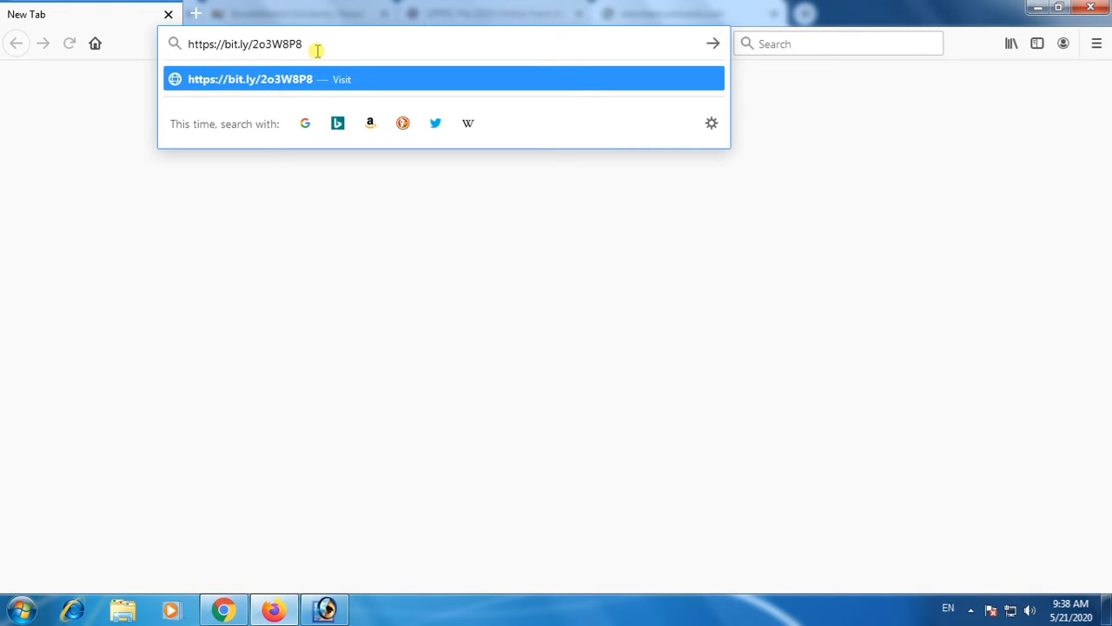
key(Return)
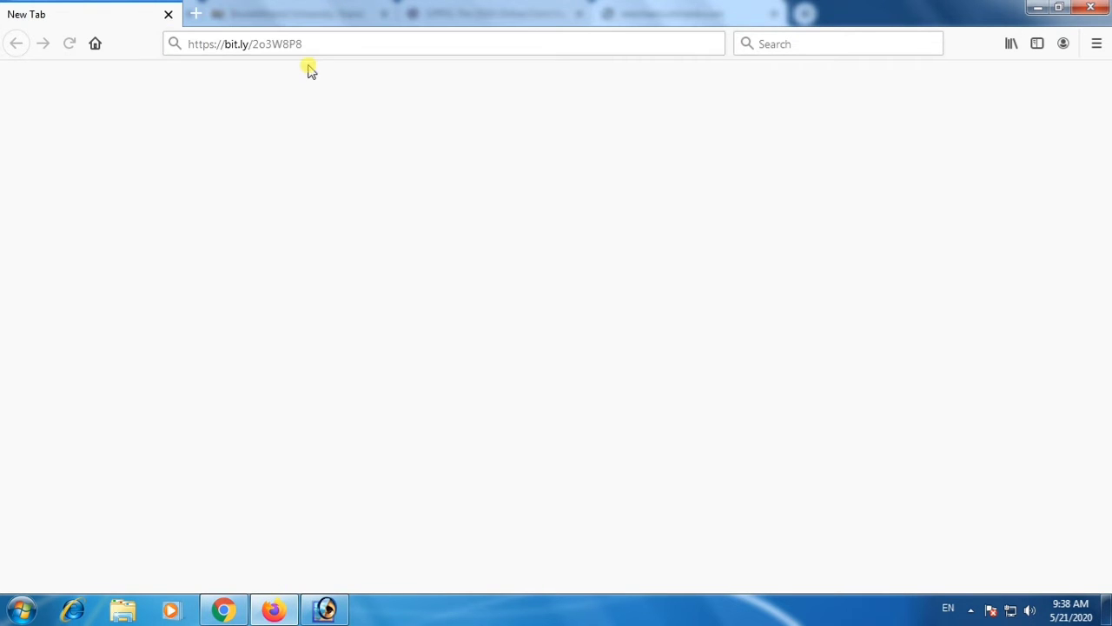
click(223, 611)
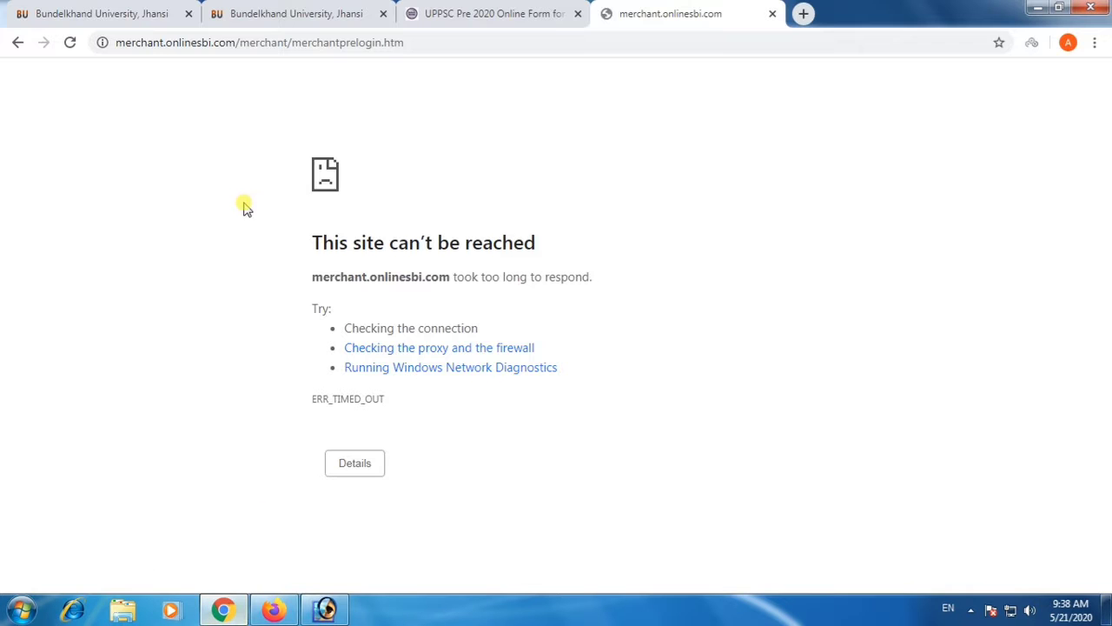
click(424, 10)
click(346, 45)
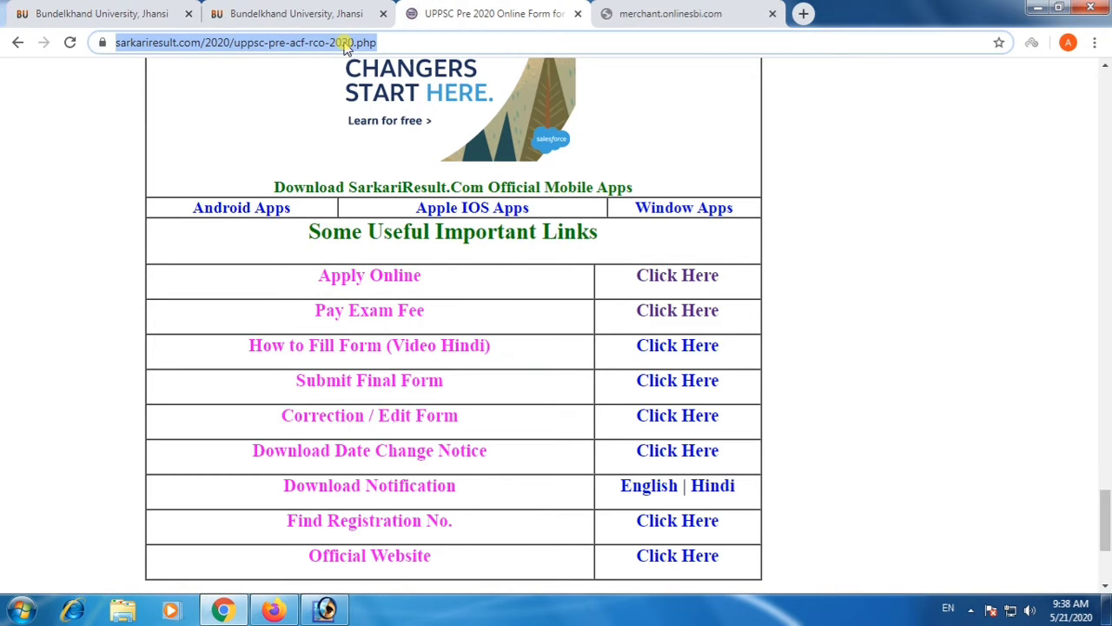
Return to Firefox, go to the UPPSC home page and open the Fee Deposition/Reconciliation page.
click(273, 610)
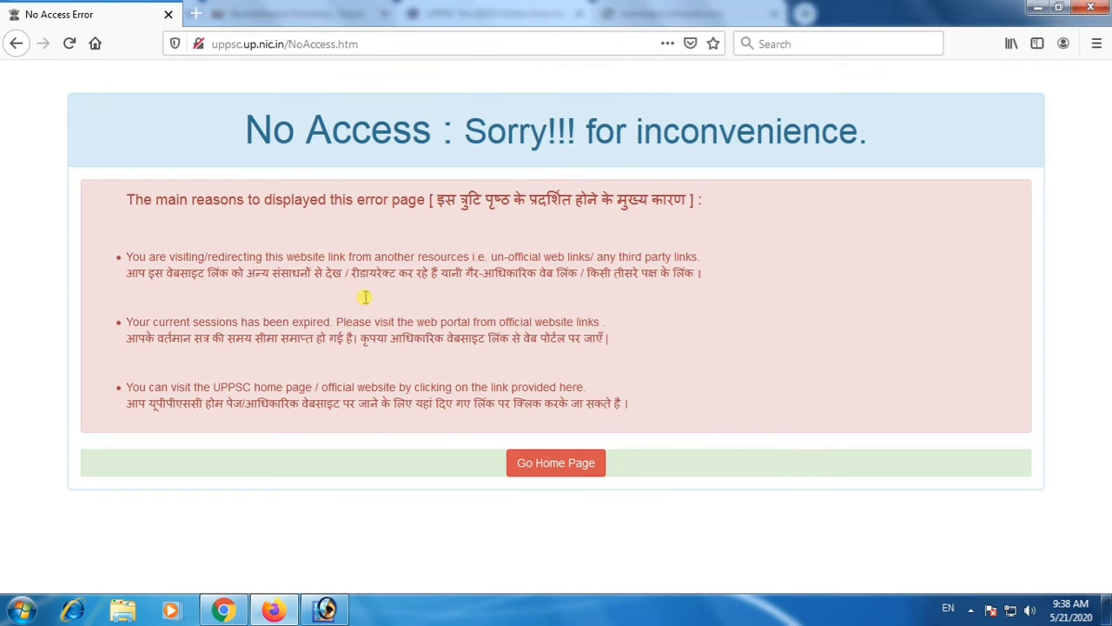
click(550, 472)
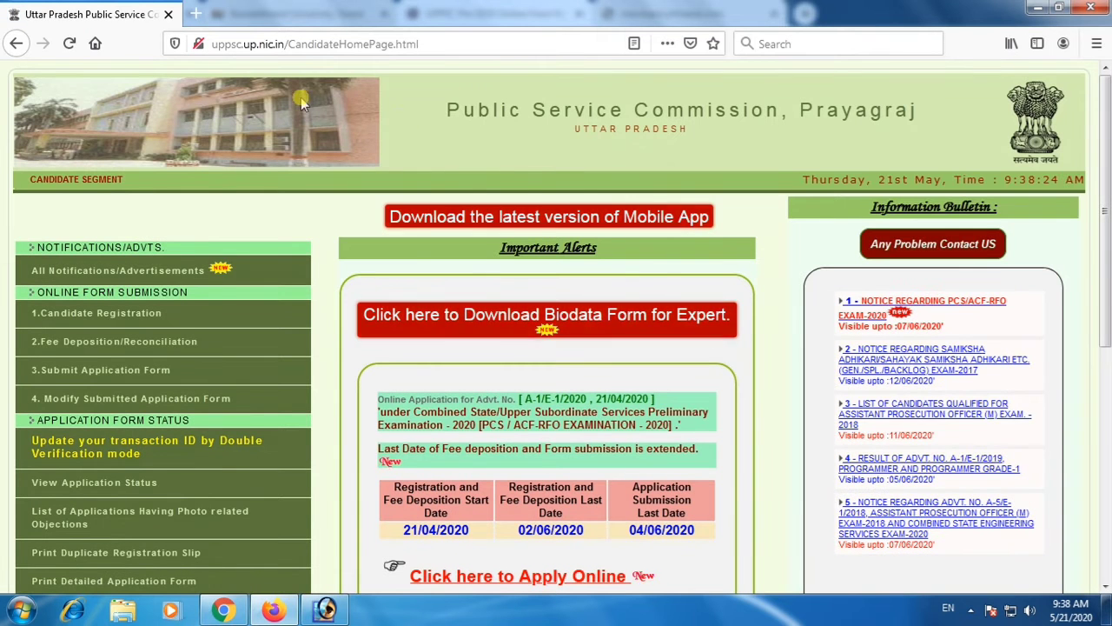
click(135, 343)
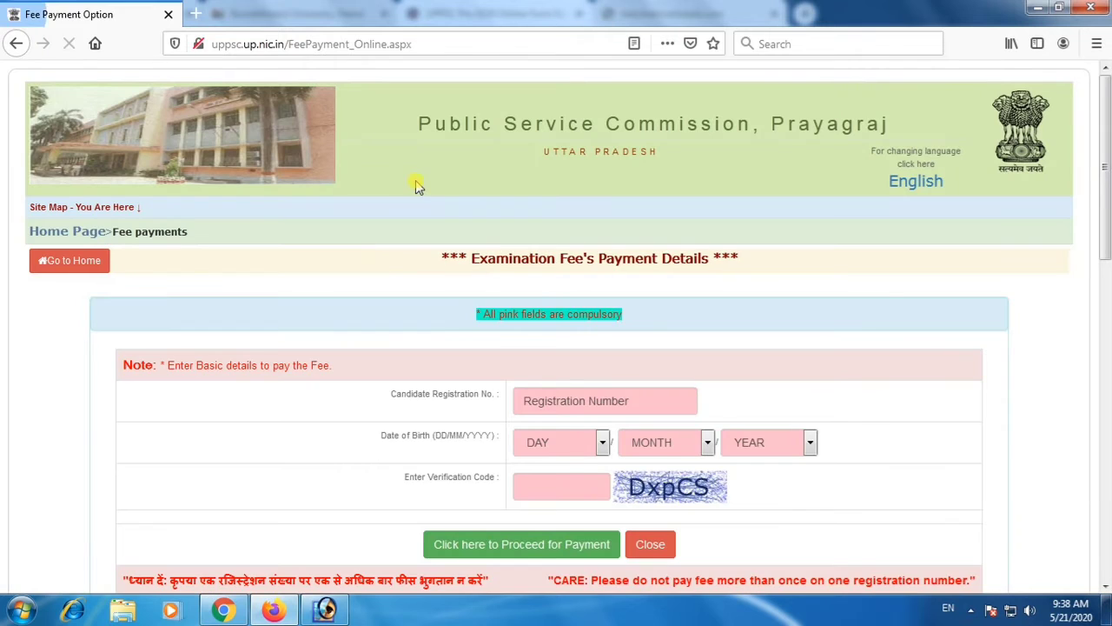
Enter the candidate's registration number and select the date of birth in the examination fee payment details.
click(568, 400)
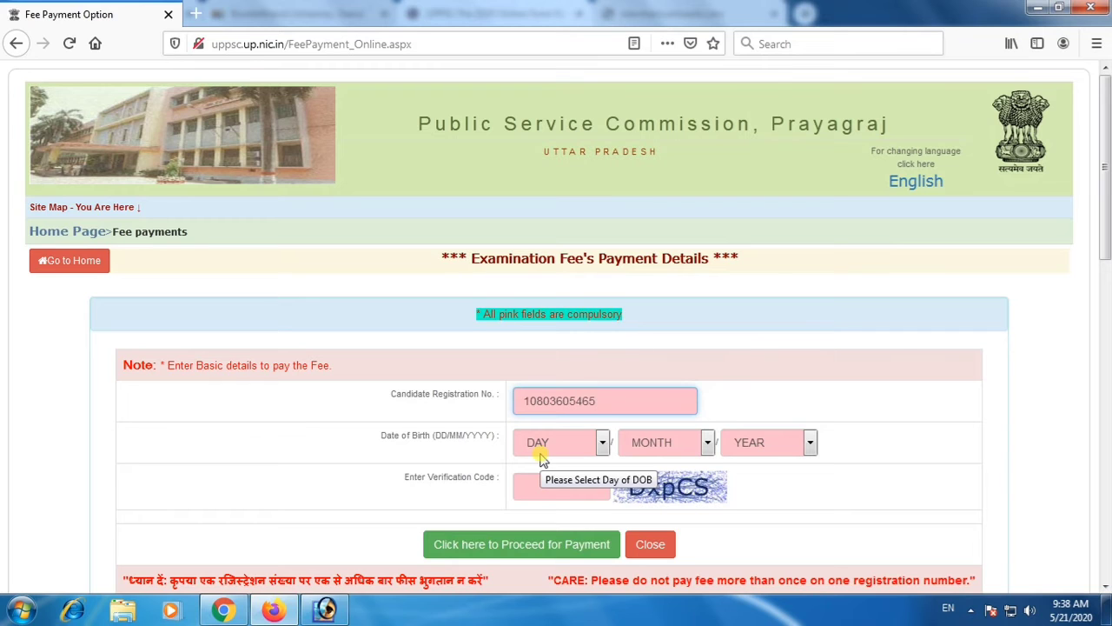
click(541, 459)
scroll(567, 287, down, 2)
scroll(556, 402, down, 1)
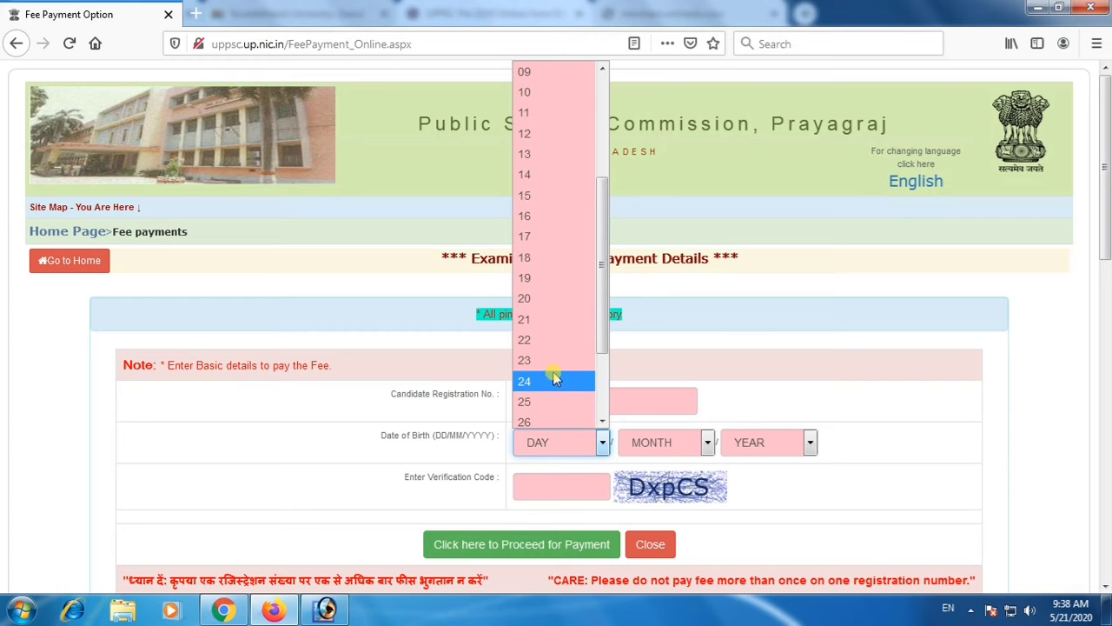
click(546, 397)
click(650, 445)
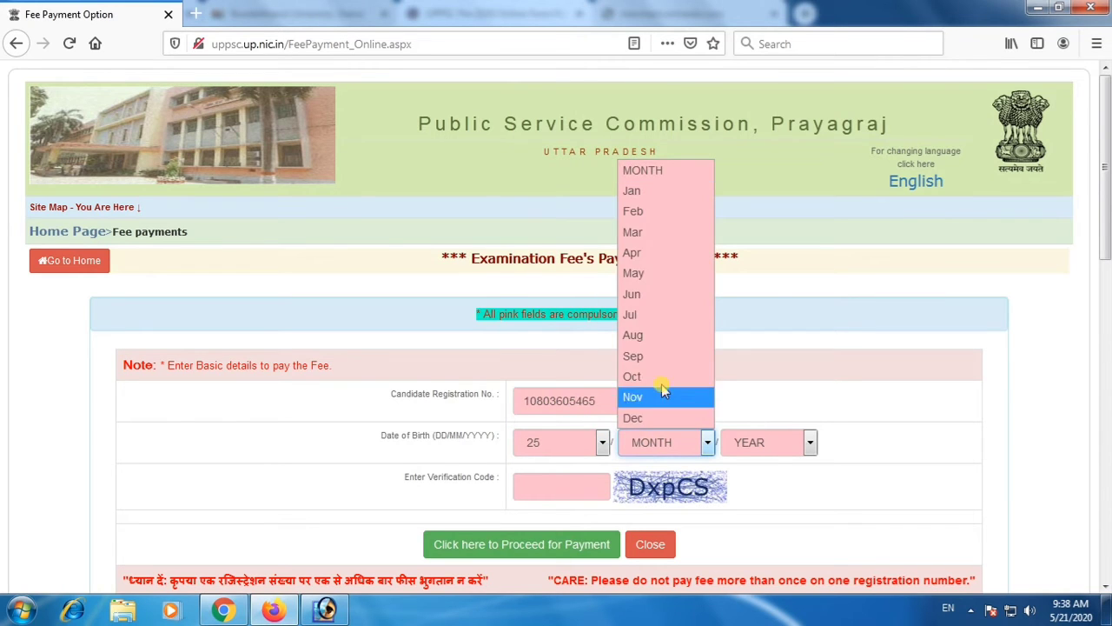
click(658, 335)
click(743, 442)
scroll(734, 329, down, 6)
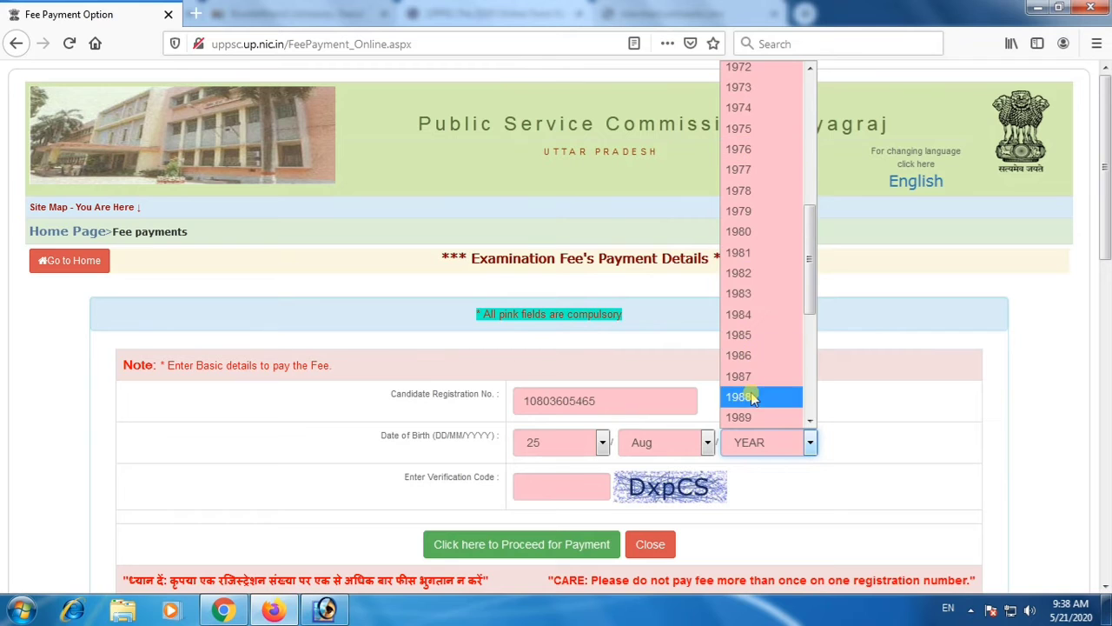
click(741, 418)
Enter the verification code, proceed for payment and accept the security risk to continue to pariksha.up.nic.in.
click(556, 477)
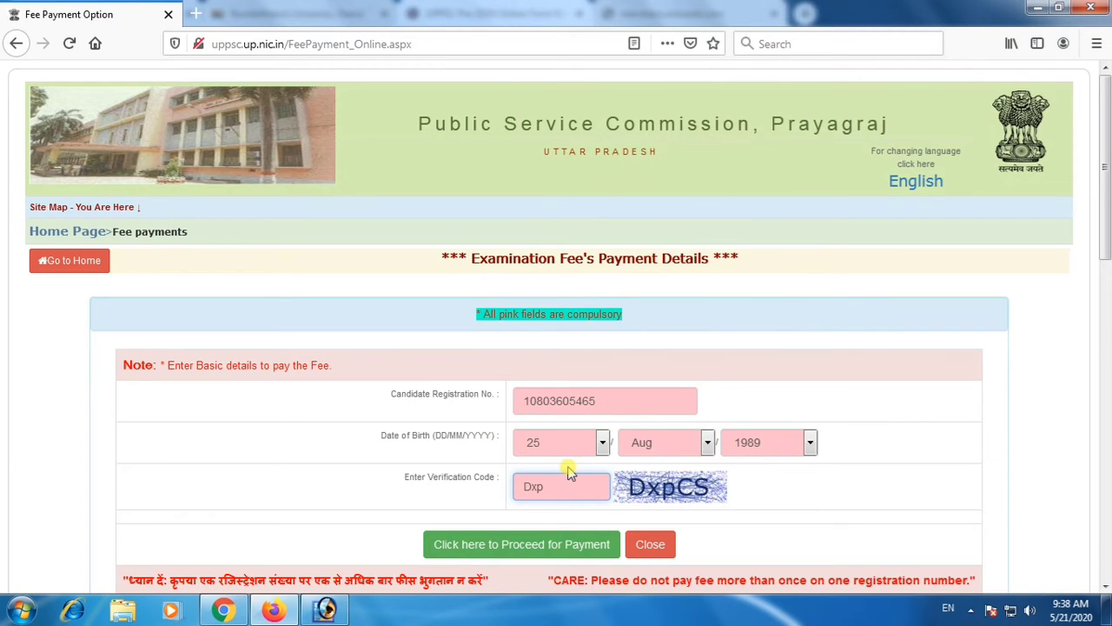
text(DxpCS)
click(538, 544)
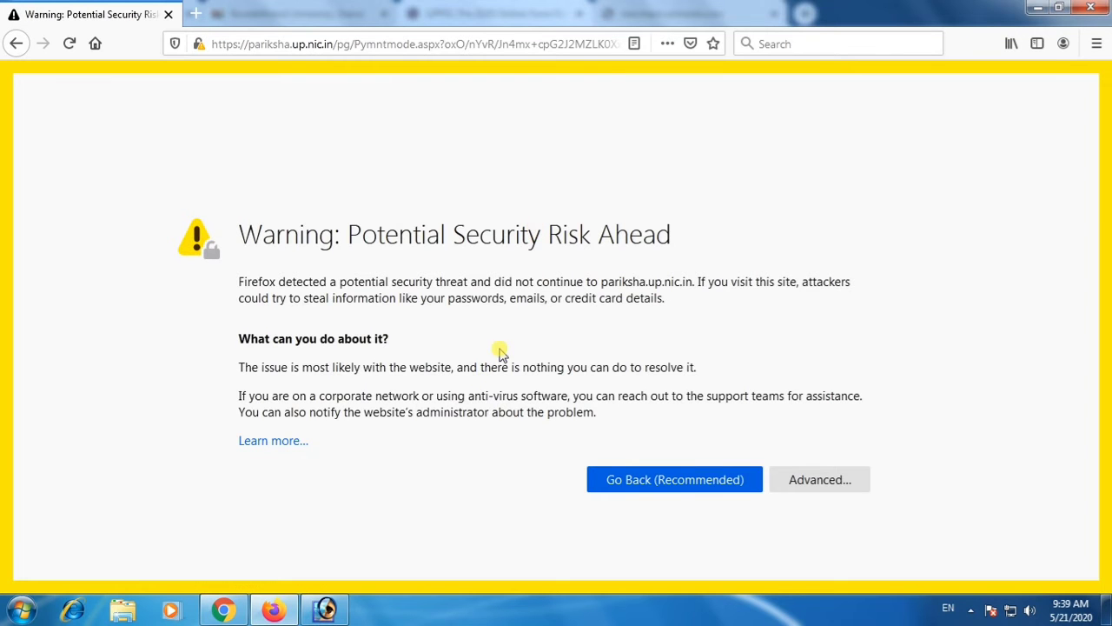
click(793, 485)
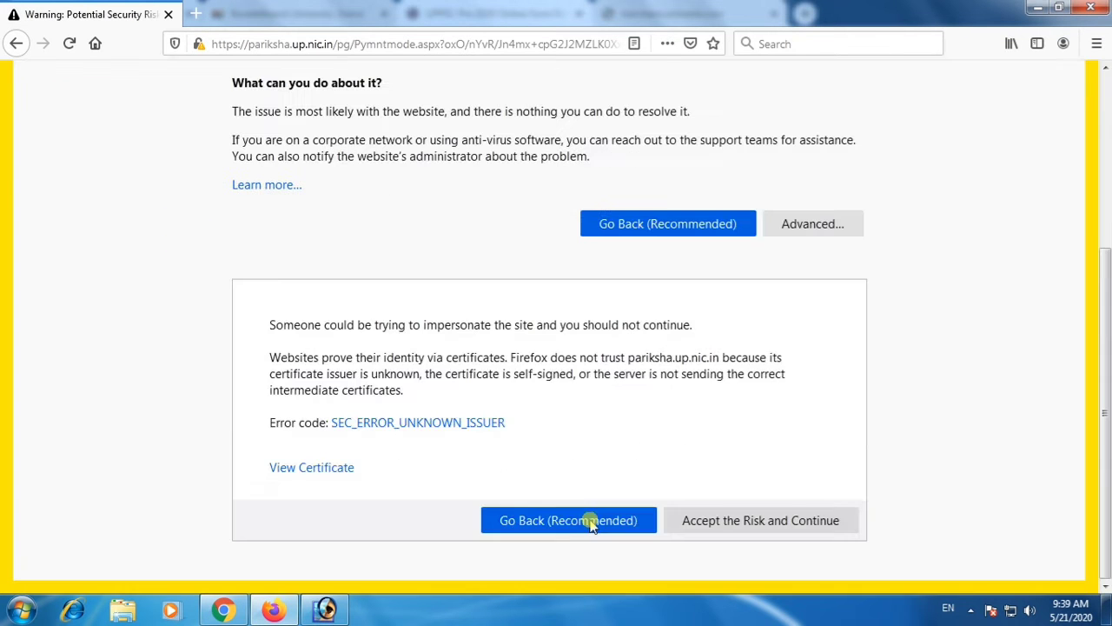
click(728, 532)
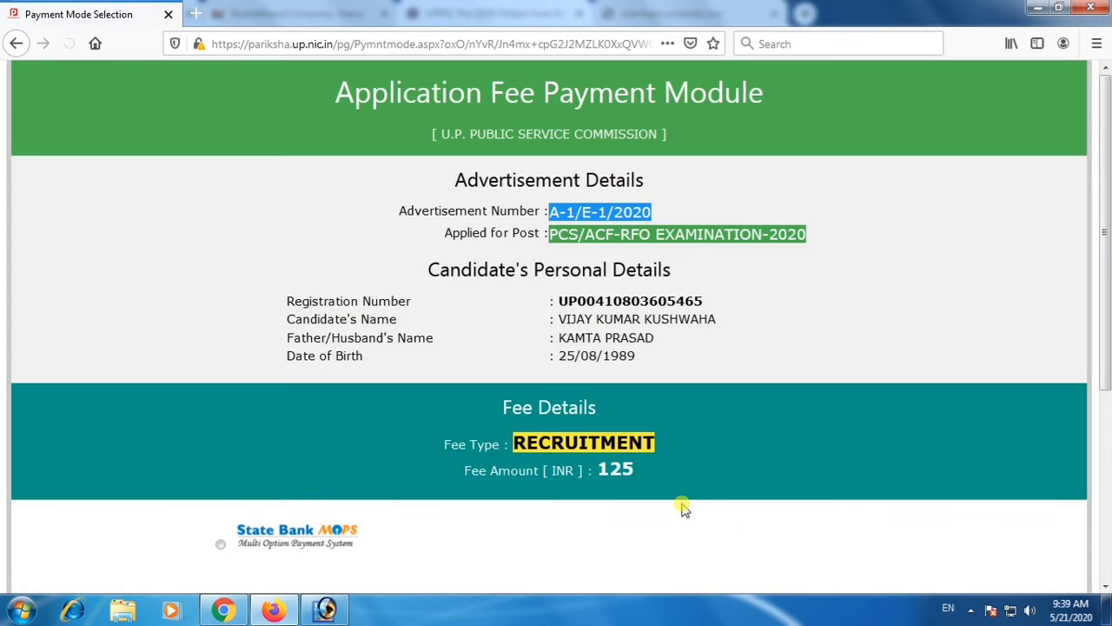
Select State Bank MOPS for the application fee, proceed for fee deposition and confirm the request.
click(222, 548)
scroll(489, 484, down, 5)
click(528, 333)
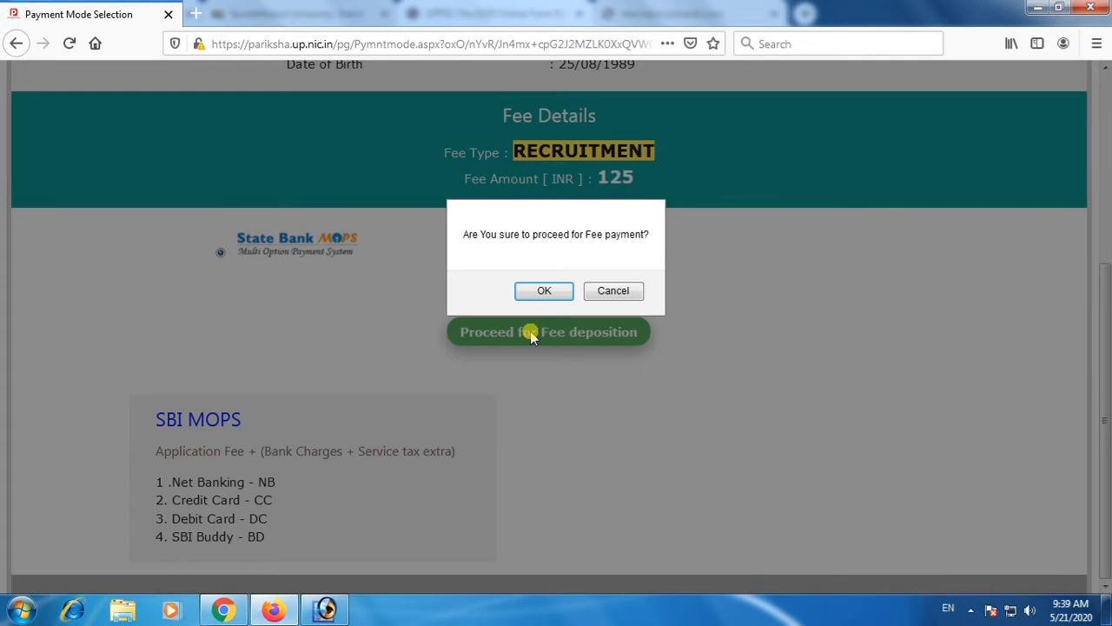
click(550, 290)
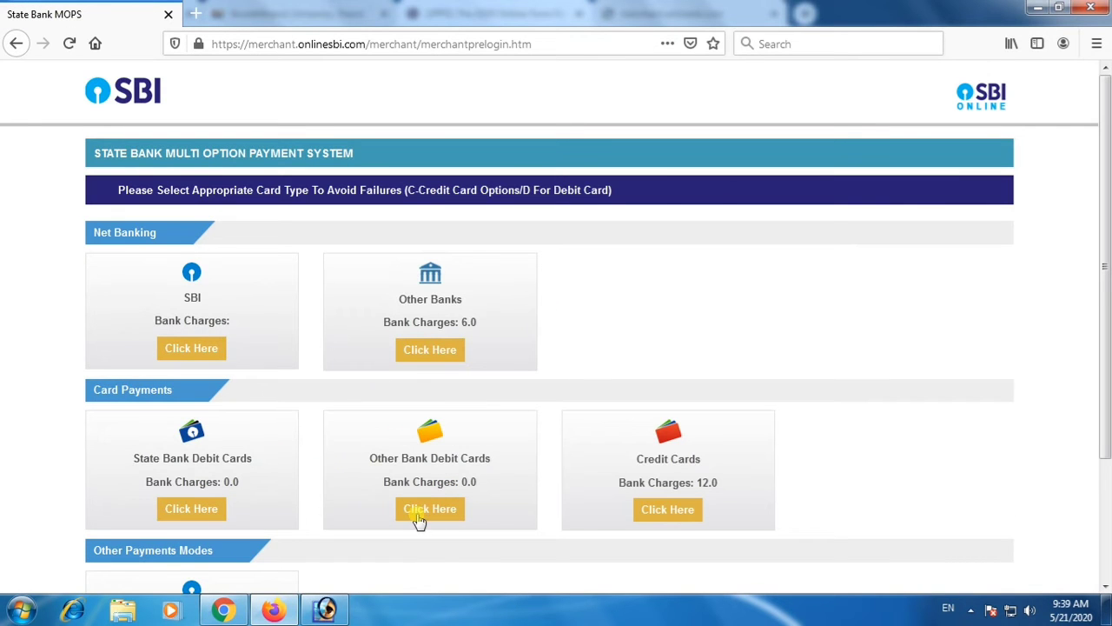
Pay through Other Bank Debit Cards and confirm the payment details to reach the card entry page.
click(447, 520)
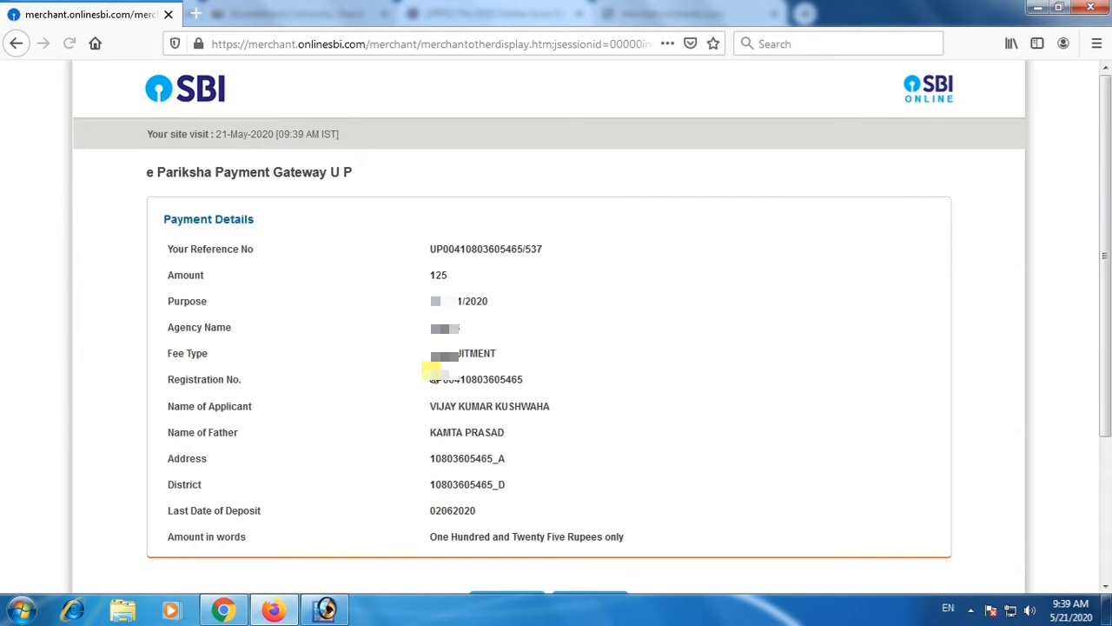
scroll(427, 492, down, 3)
click(519, 412)
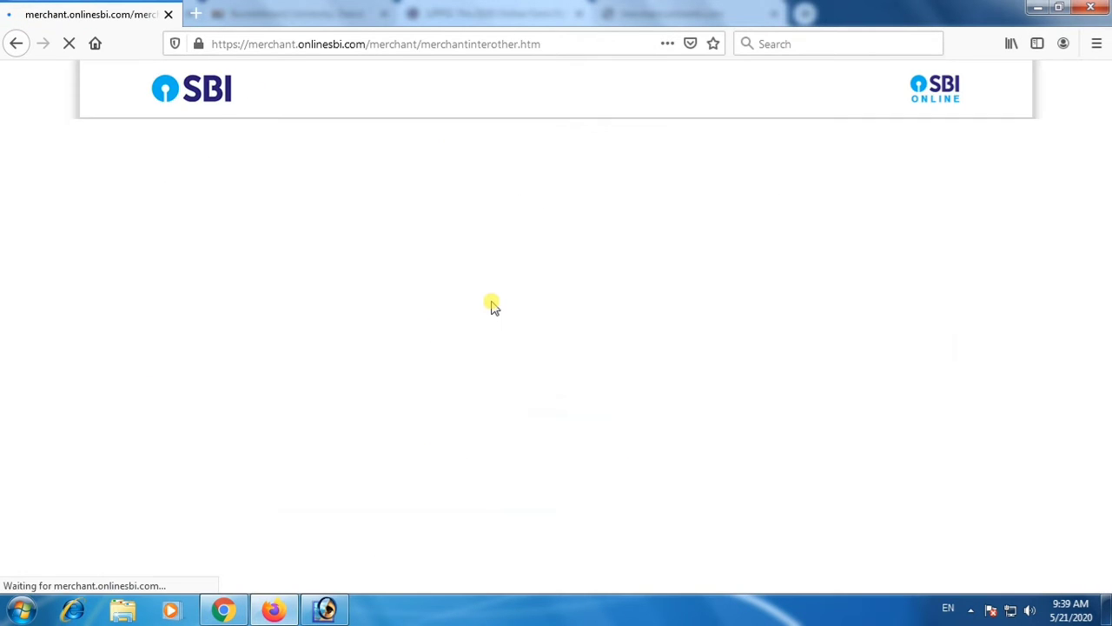
scroll(491, 420, down, 4)
click(539, 414)
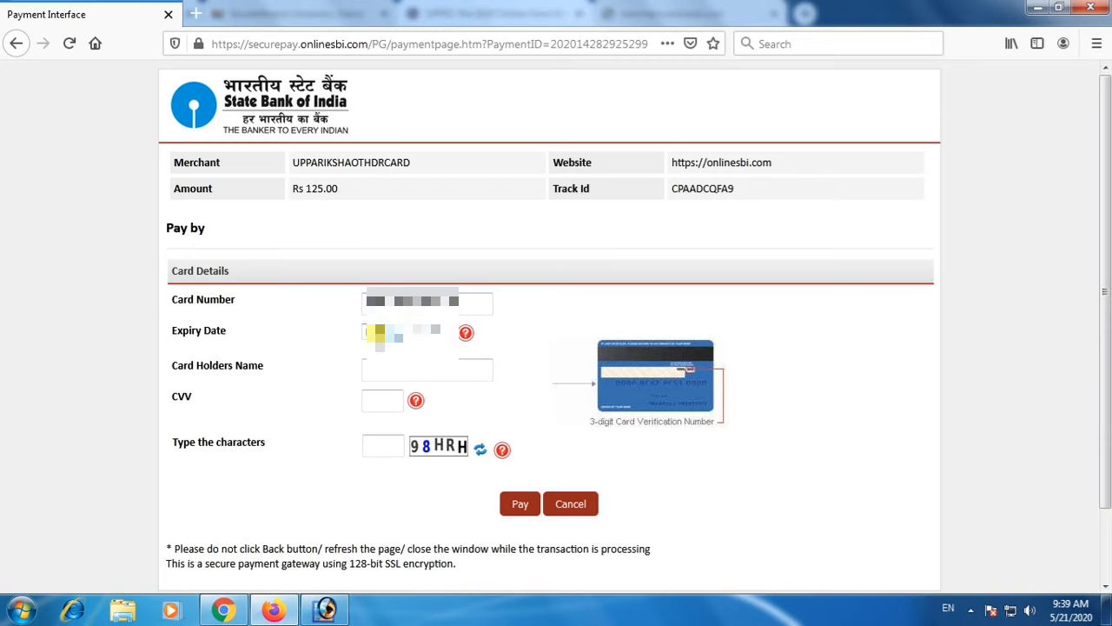
Complete the card details with the card number, expiry date, cardholder's name, CVV and displayed characters, and submit the payment.
click(380, 331)
click(394, 112)
click(433, 333)
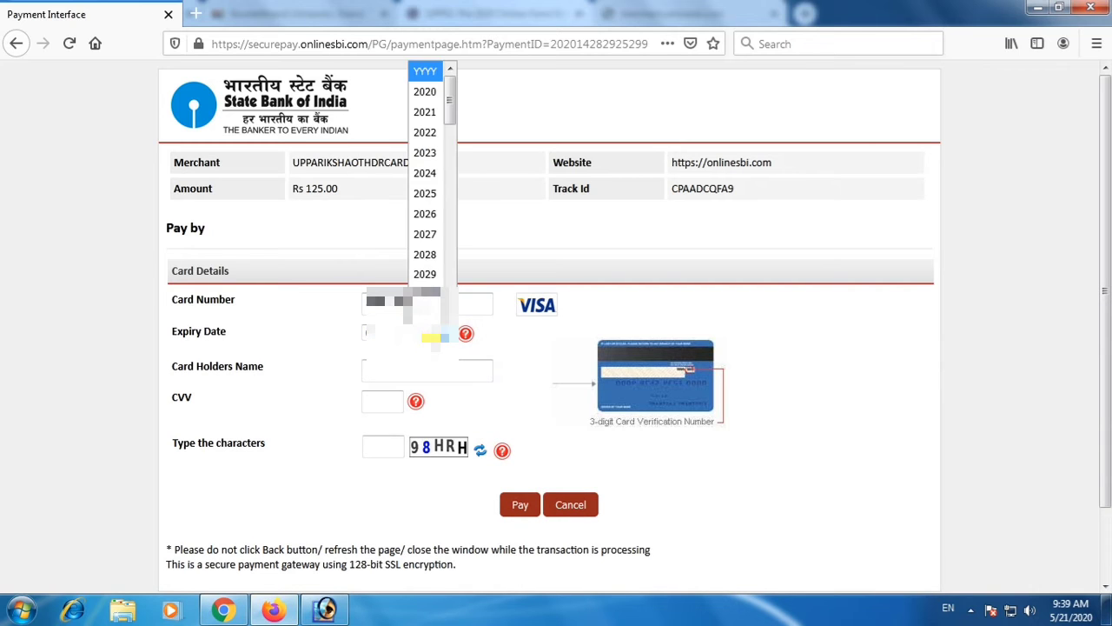
click(427, 112)
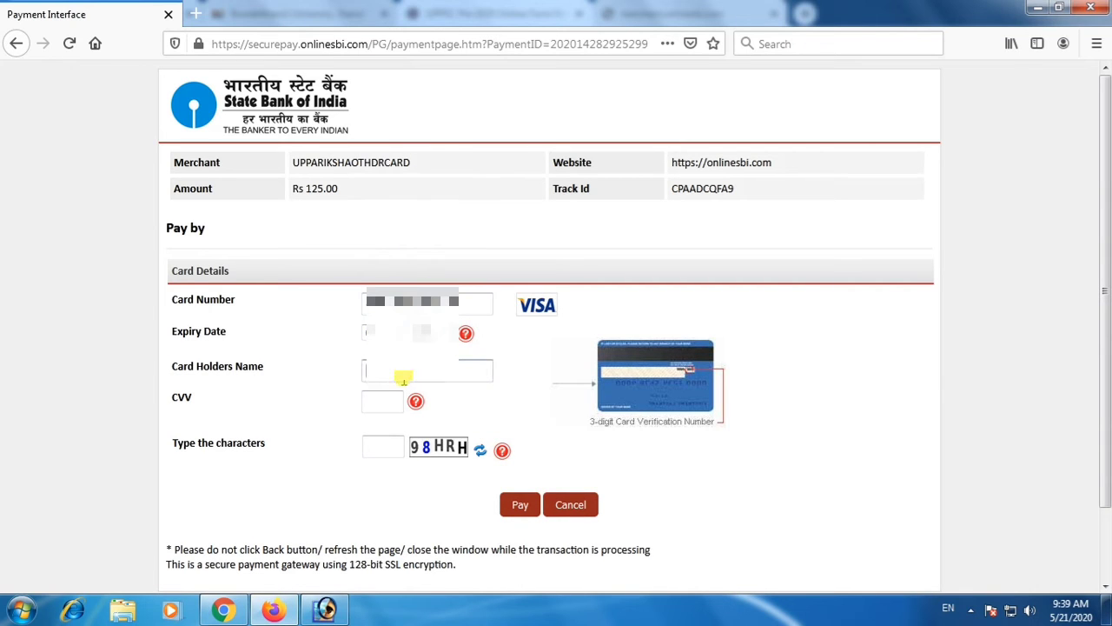
text(A)
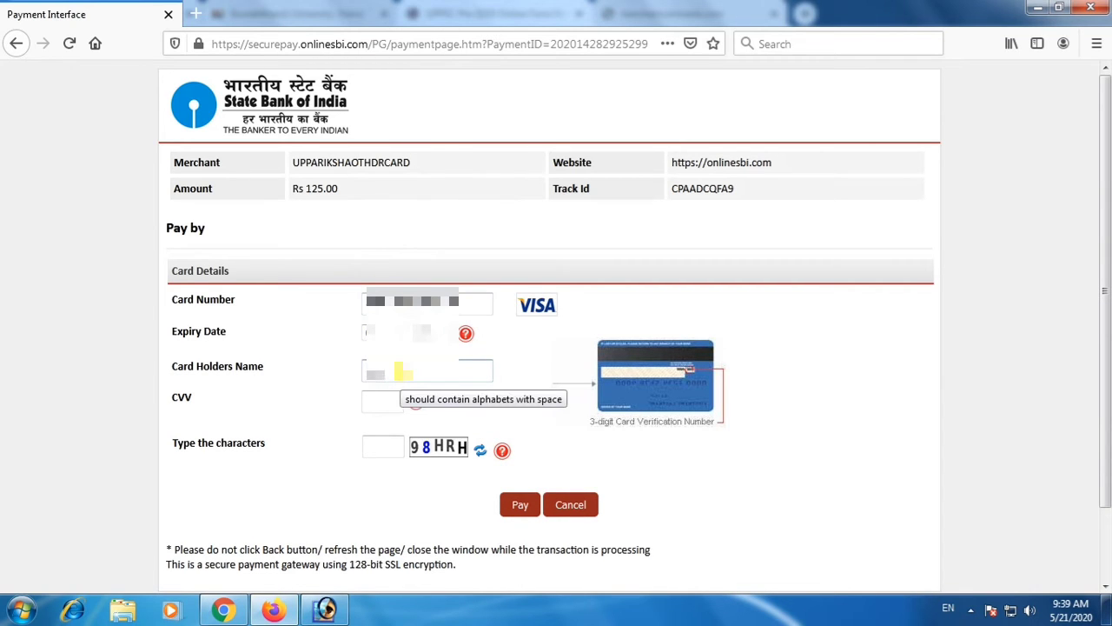
click(388, 402)
text(••)
click(382, 446)
text(98HRH)
click(513, 508)
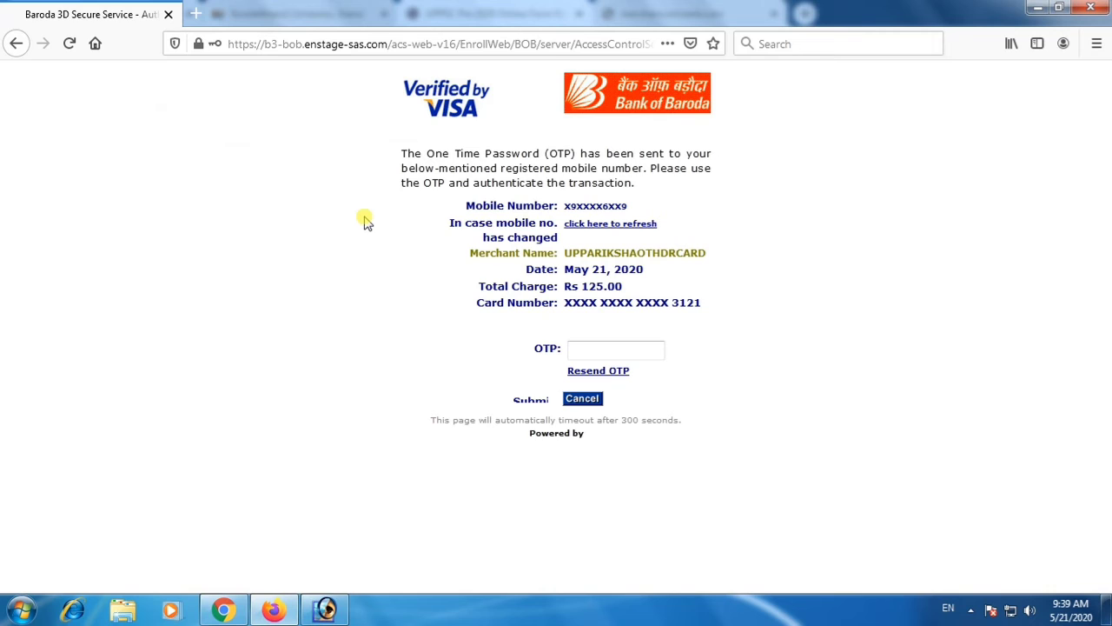
Enter the one-time password, submit it to authenticate the transaction and decline saving the login.
click(579, 349)
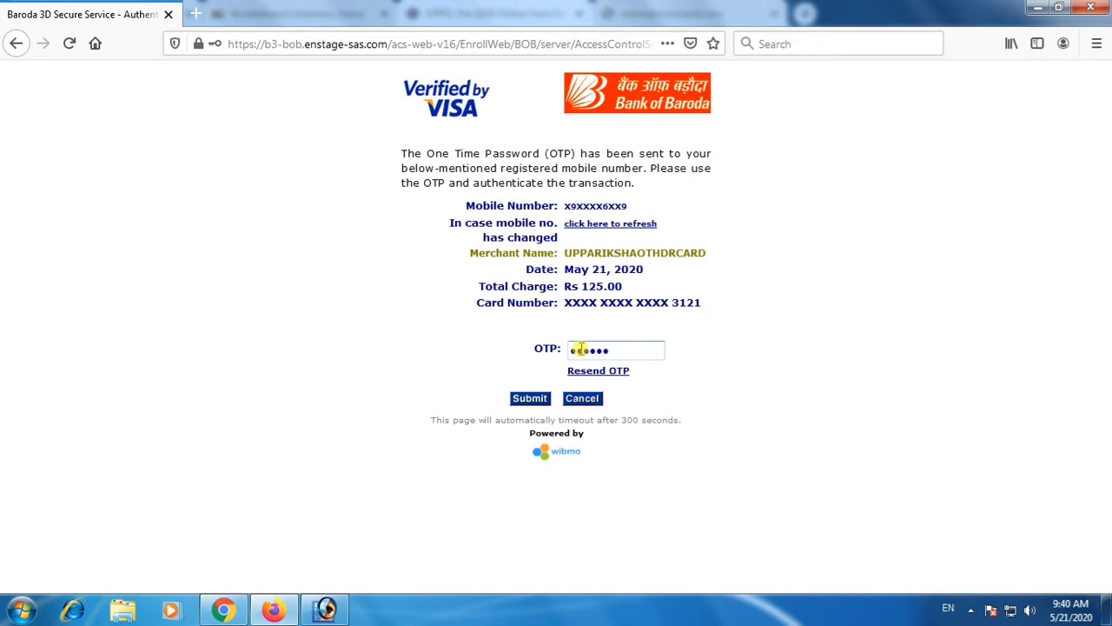
click(530, 398)
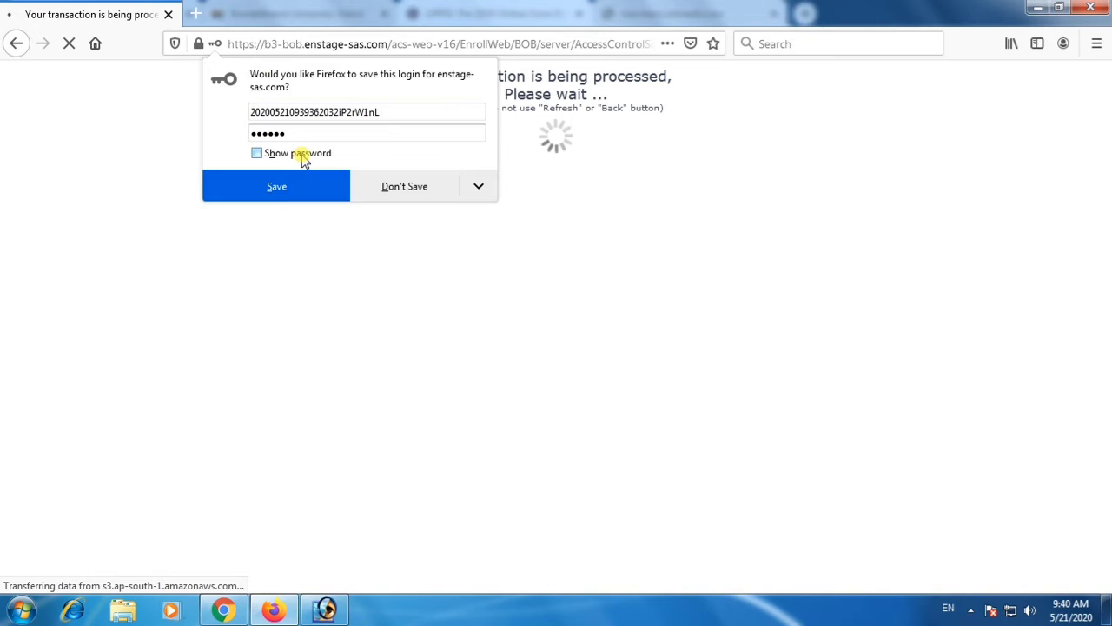
click(374, 198)
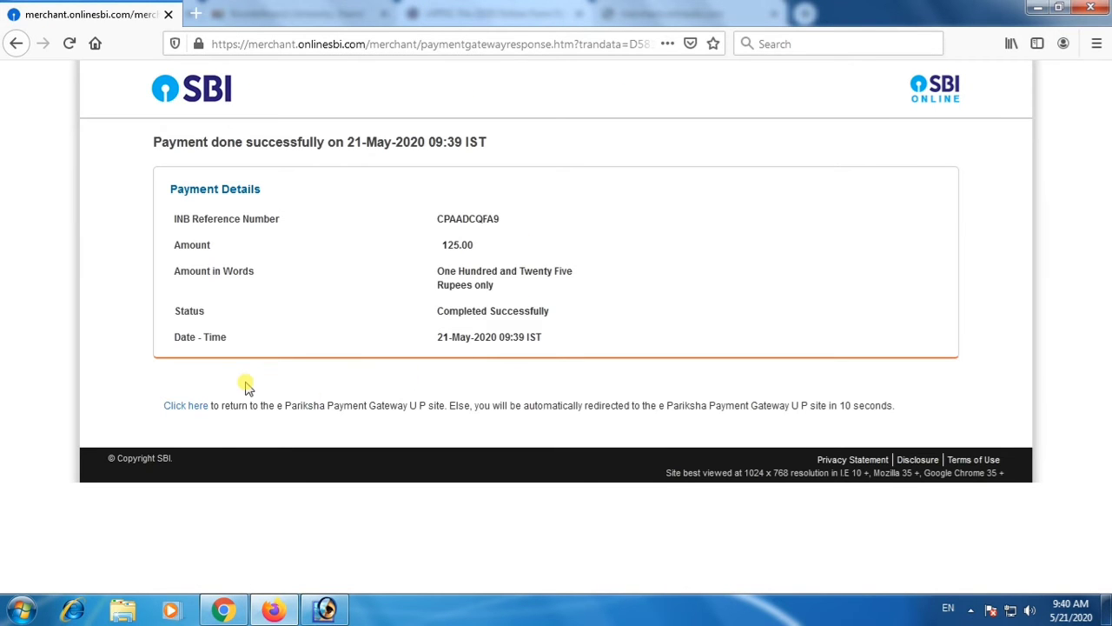
Return to the e Pariksha payment gateway site and print the payment receipt on the EPSON L380 Series printer.
click(199, 408)
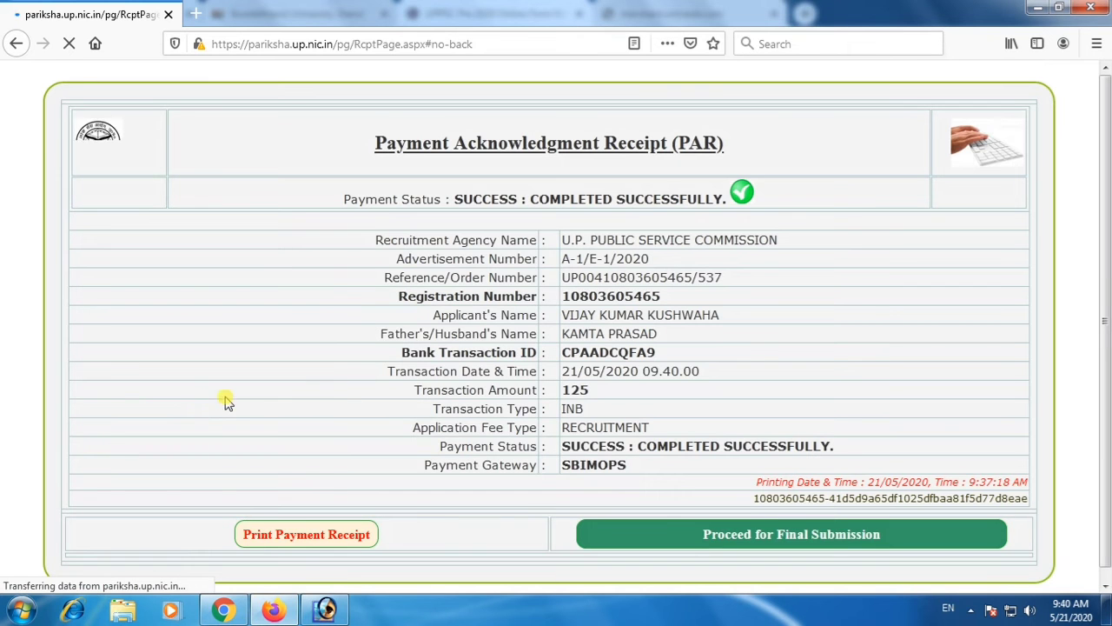
click(314, 538)
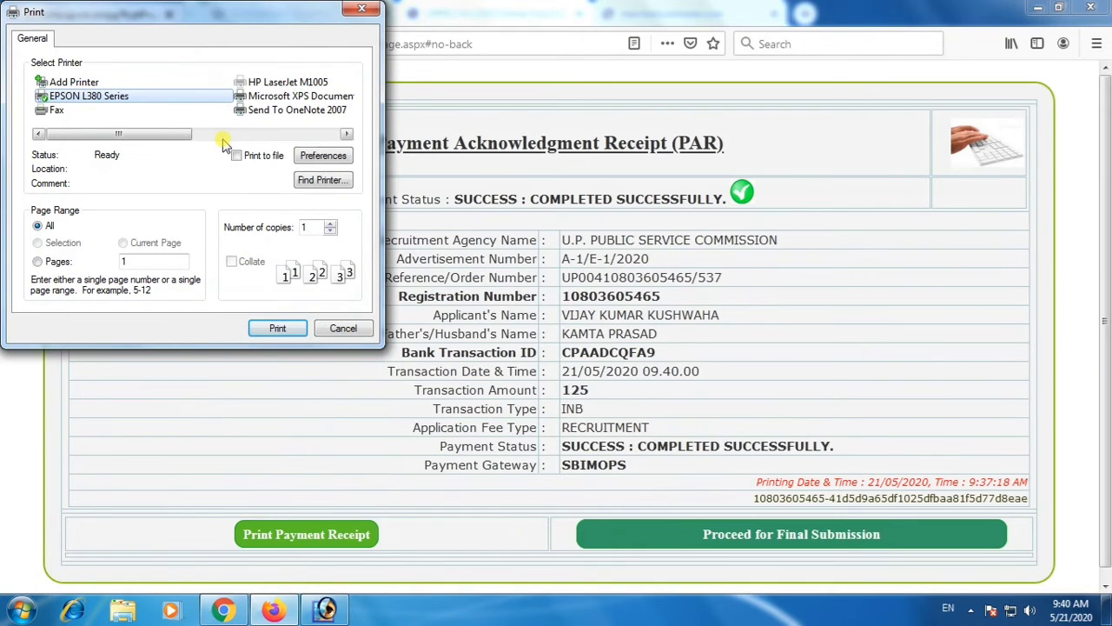
click(278, 331)
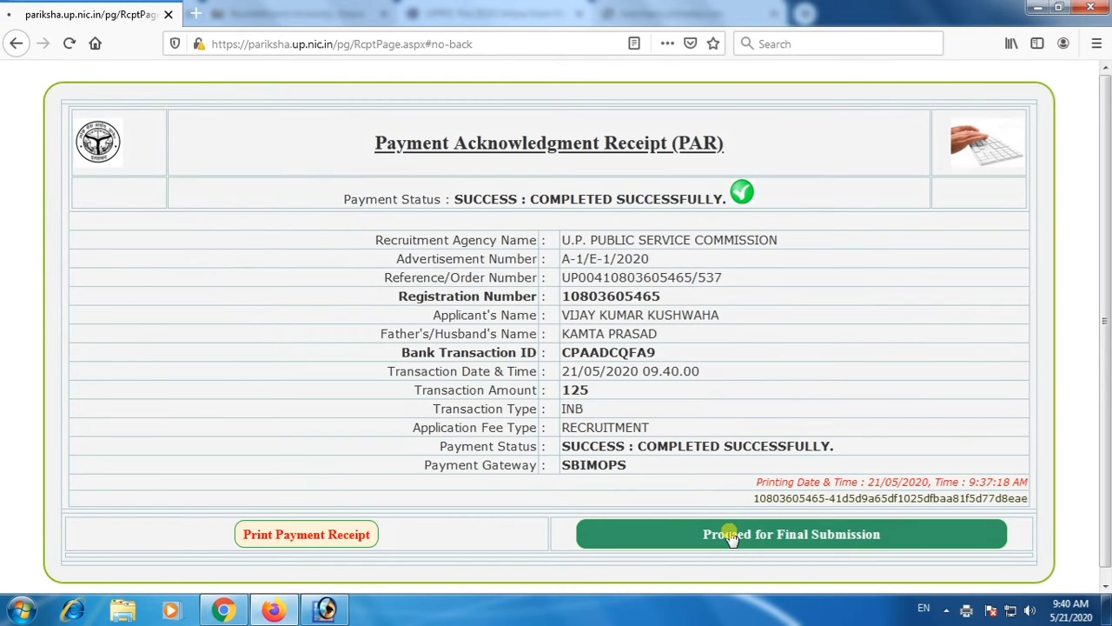
Proceed for final submission through the payment confirmation page to the scanned photo and signature section.
click(732, 535)
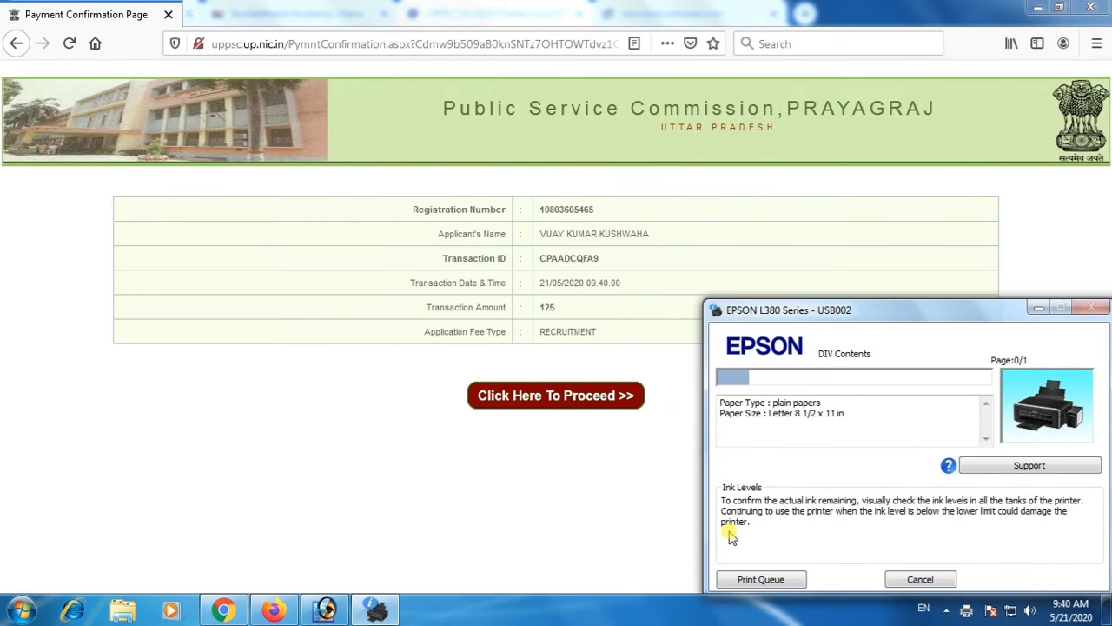
click(569, 404)
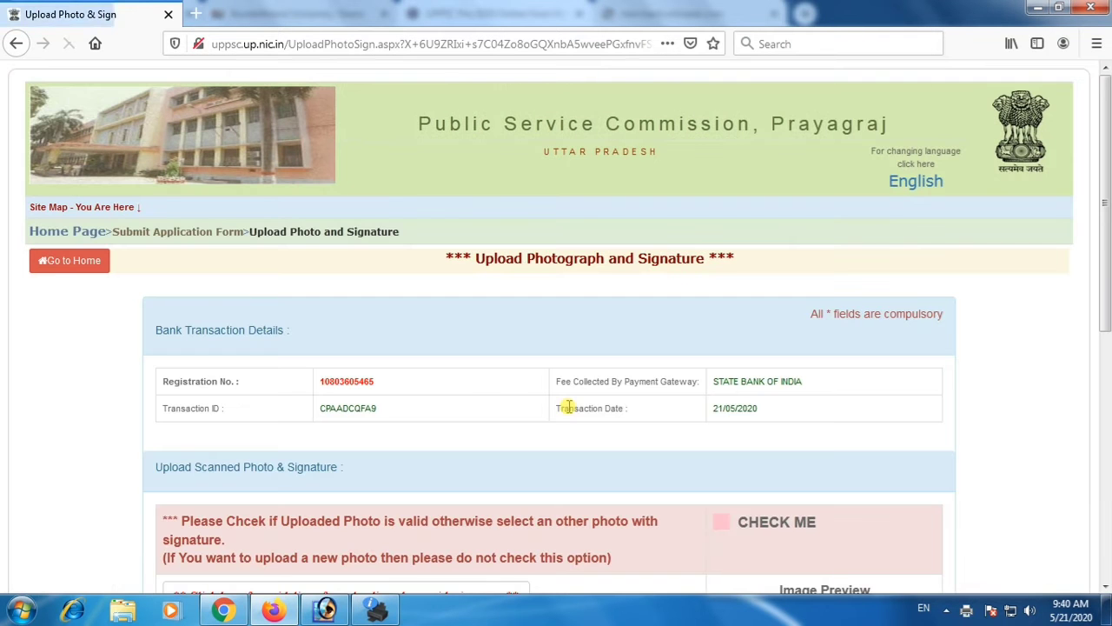
scroll(486, 409, down, 2)
scroll(486, 410, down, 5)
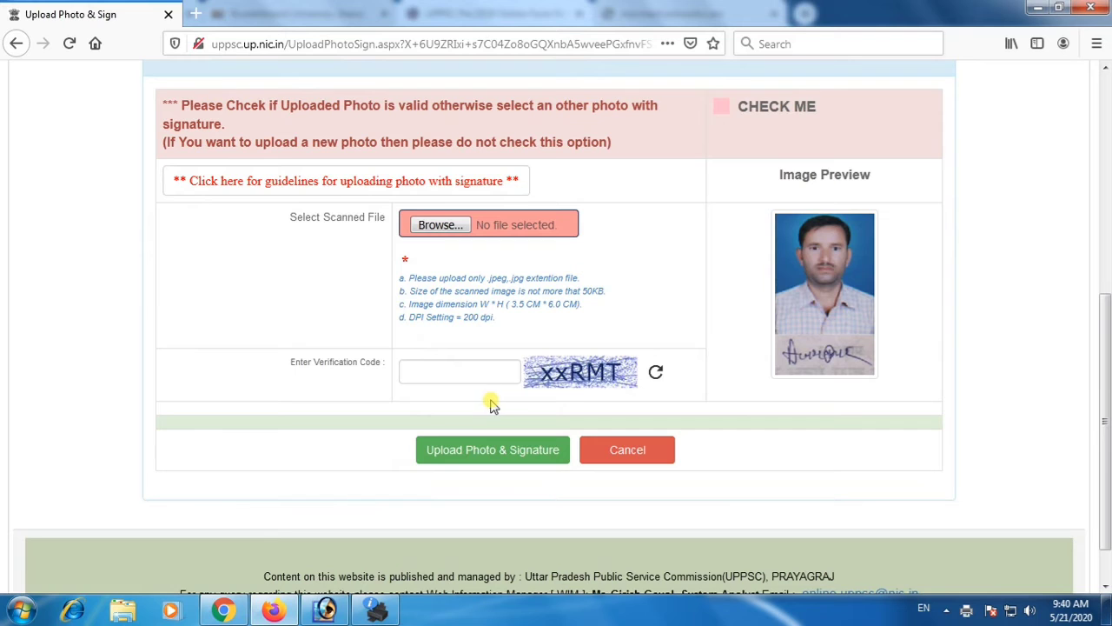
Enter the displayed verification code and try to upload the photo and signature.
click(452, 371)
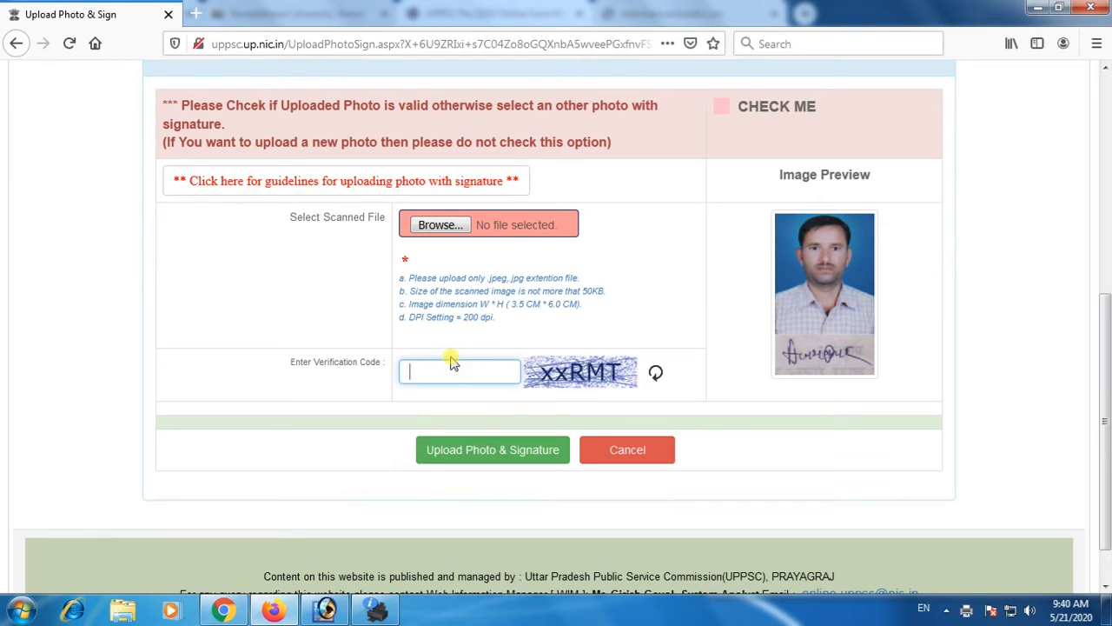
text(xxE)
key(BackSpace)
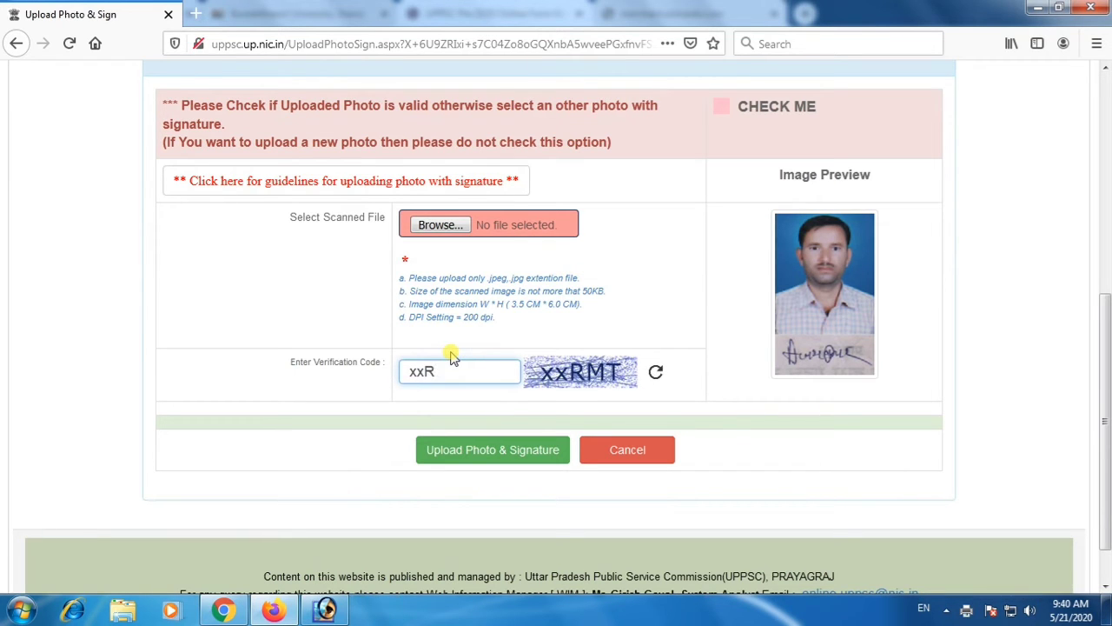
click(510, 459)
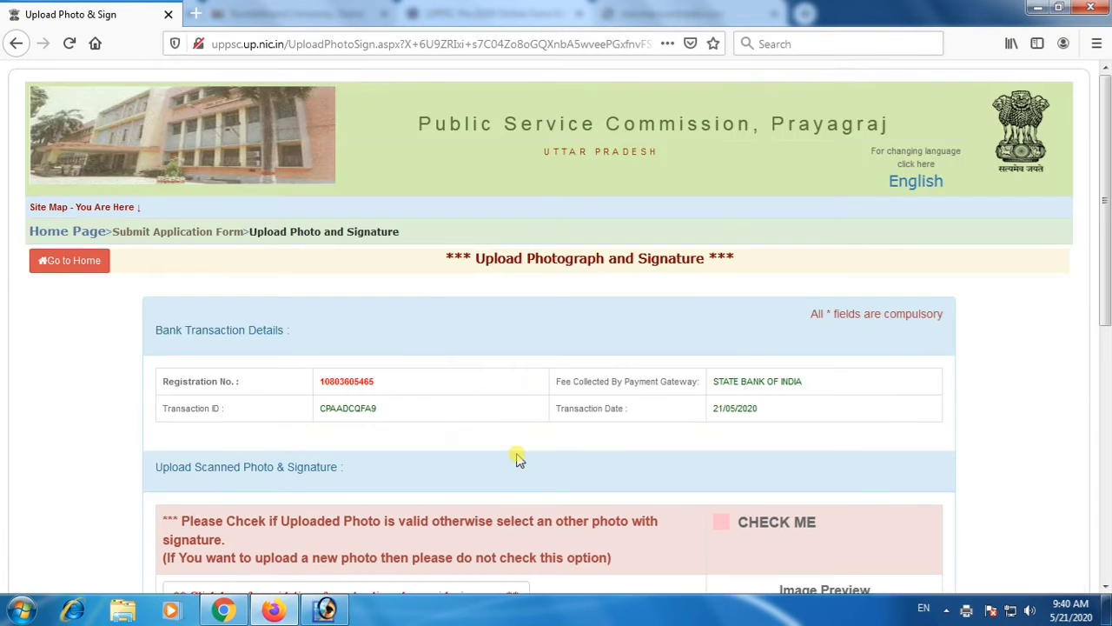
Accept the photo and signature shown in the preview as valid by enabling CHECK ME.
scroll(503, 412, down, 5)
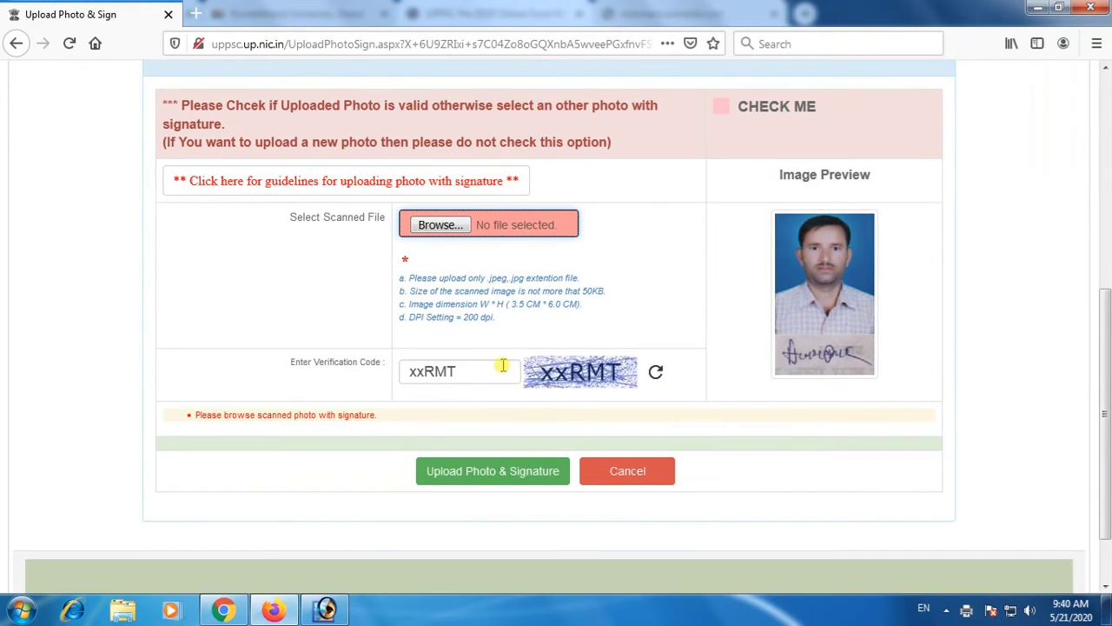
scroll(363, 265, up, 4)
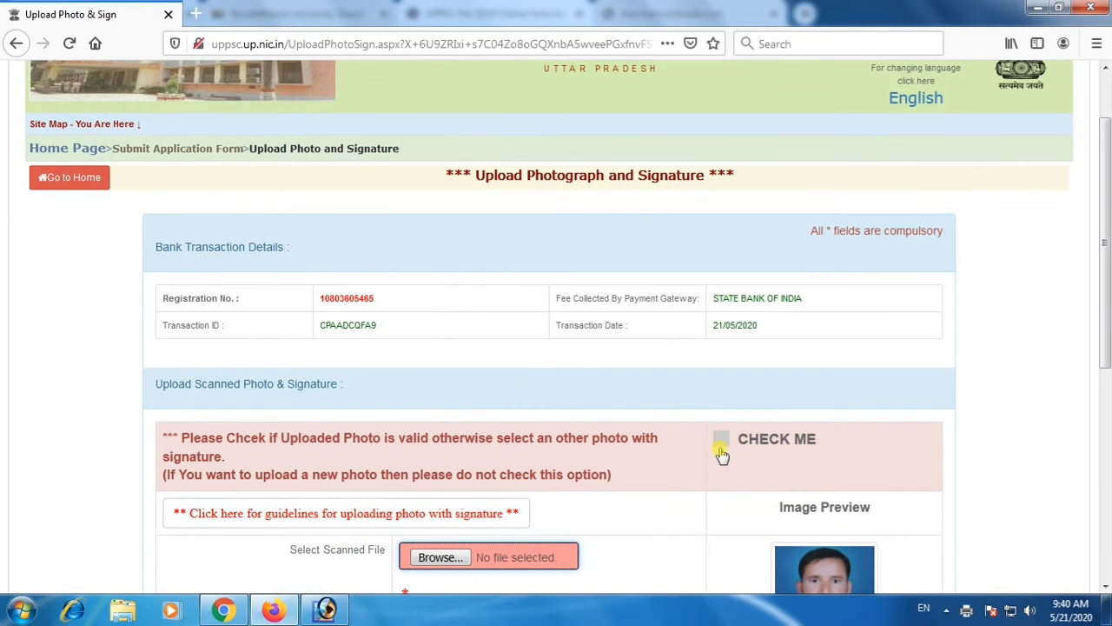
drag(283, 443, 461, 461)
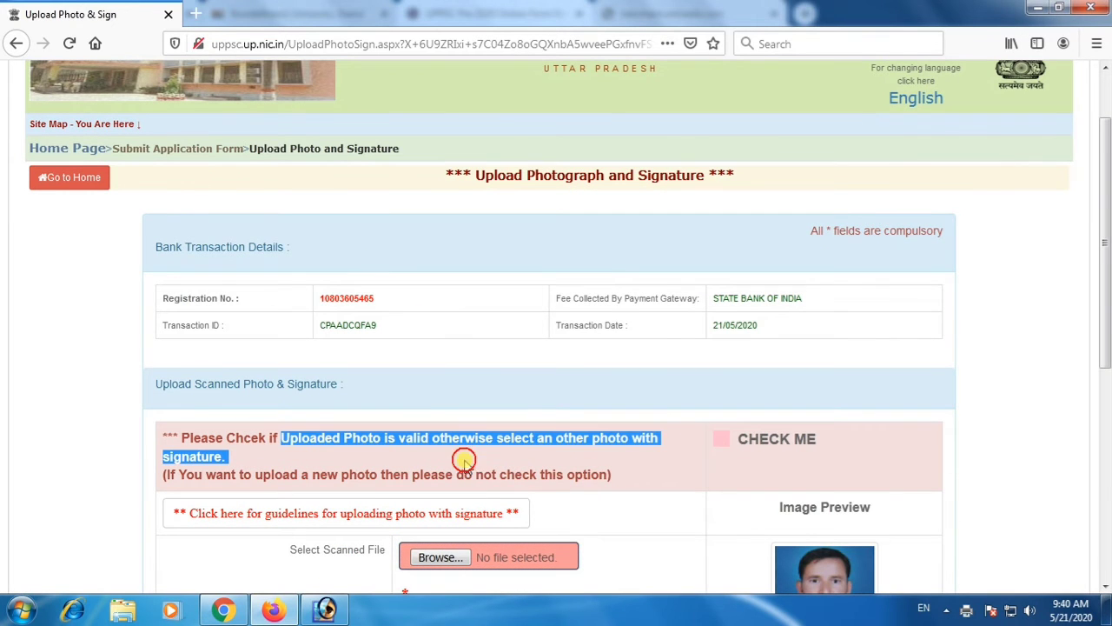
click(720, 440)
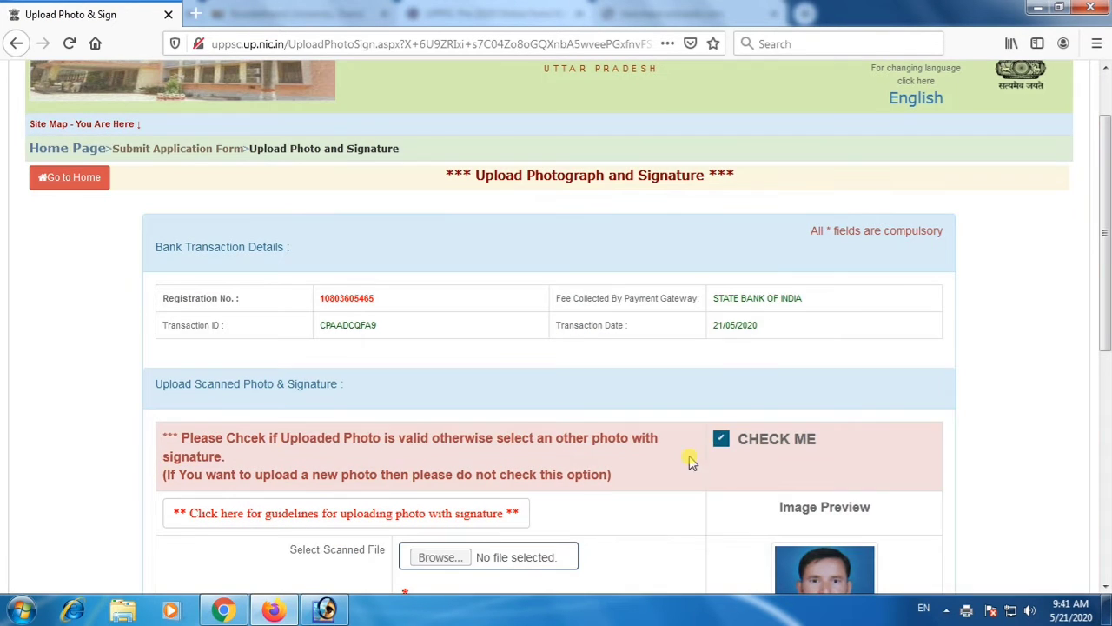
click(1070, 414)
scroll(646, 444, down, 4)
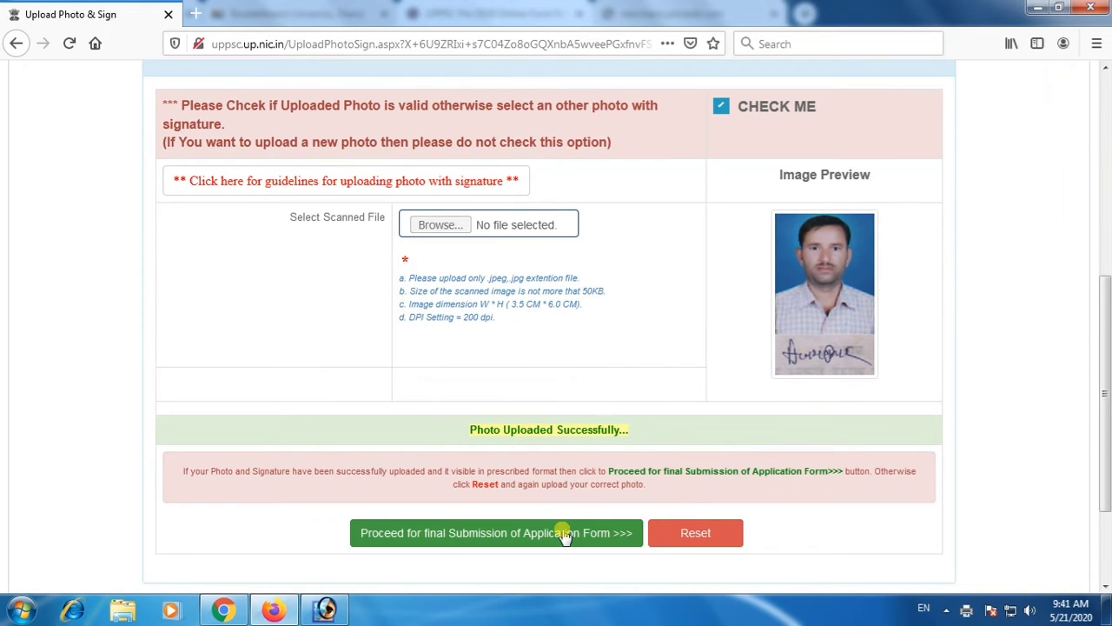
Recheck the photo upload page and proceed for final submission of the application form.
scroll(565, 534, up, 3)
scroll(561, 527, up, 2)
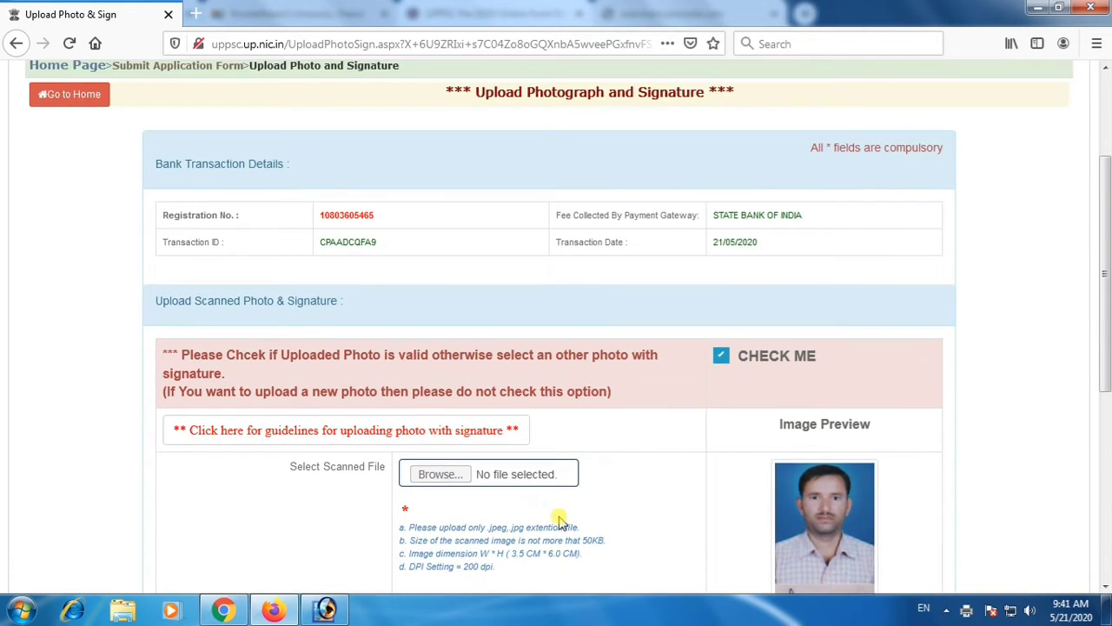
scroll(559, 524, down, 7)
click(516, 405)
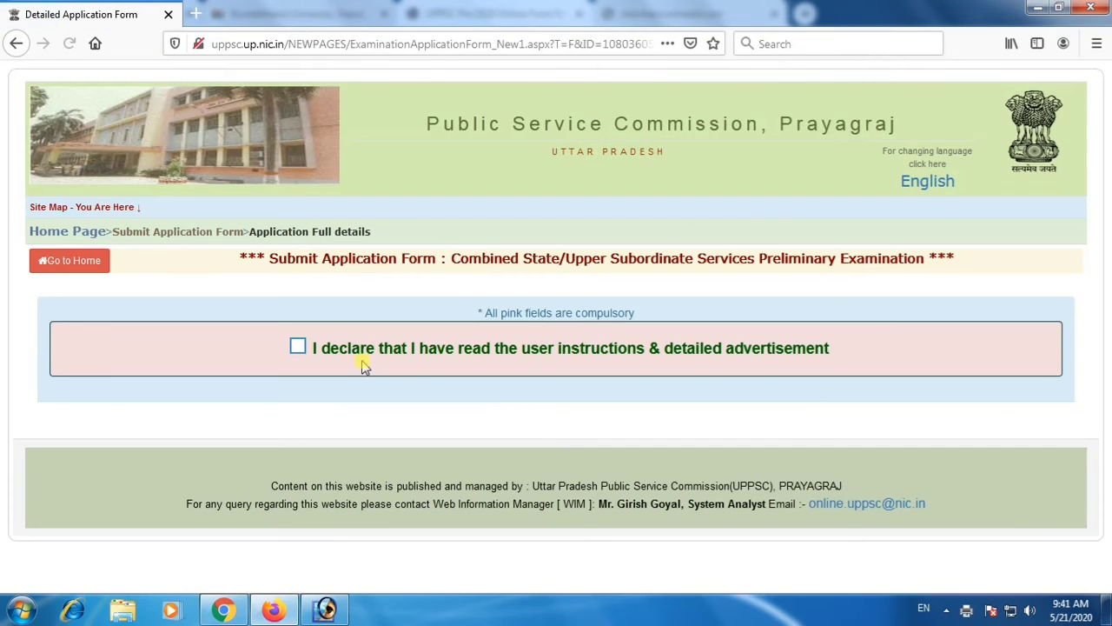
Review the candidate's personal, fee, other, academic and essential qualification details on the application form.
click(297, 347)
scroll(661, 435, down, 7)
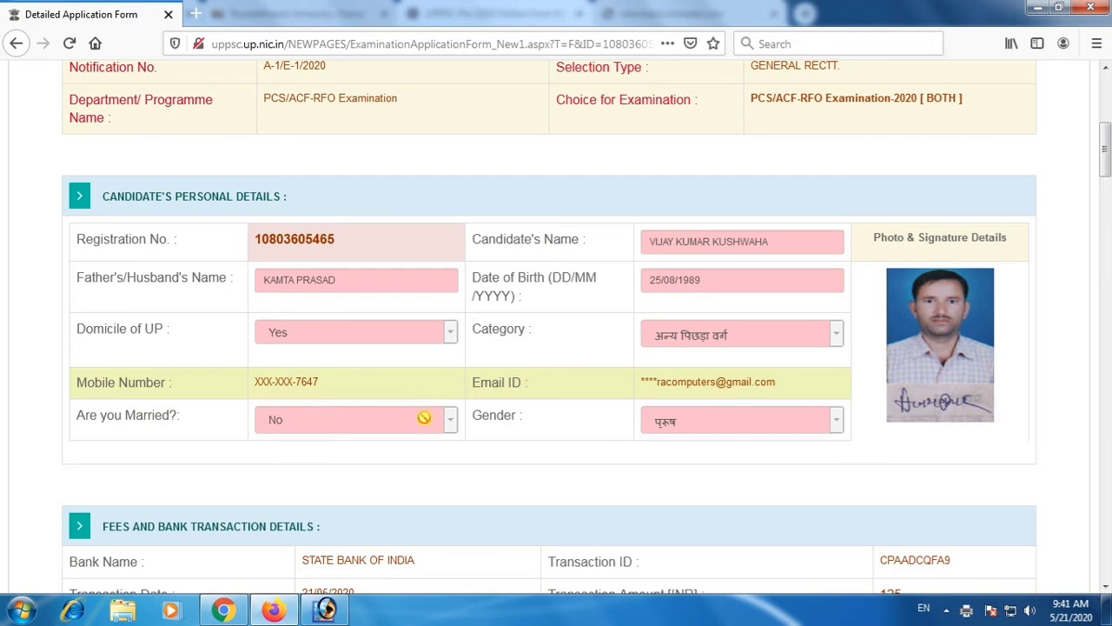
scroll(389, 418, down, 3)
scroll(486, 379, down, 5)
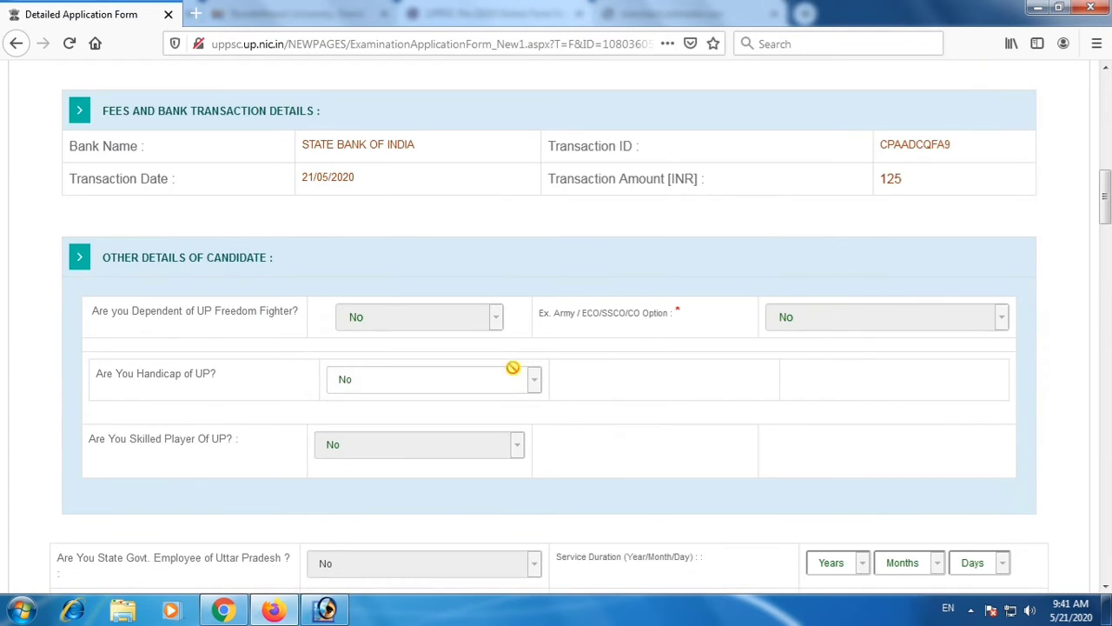
scroll(861, 364, down, 7)
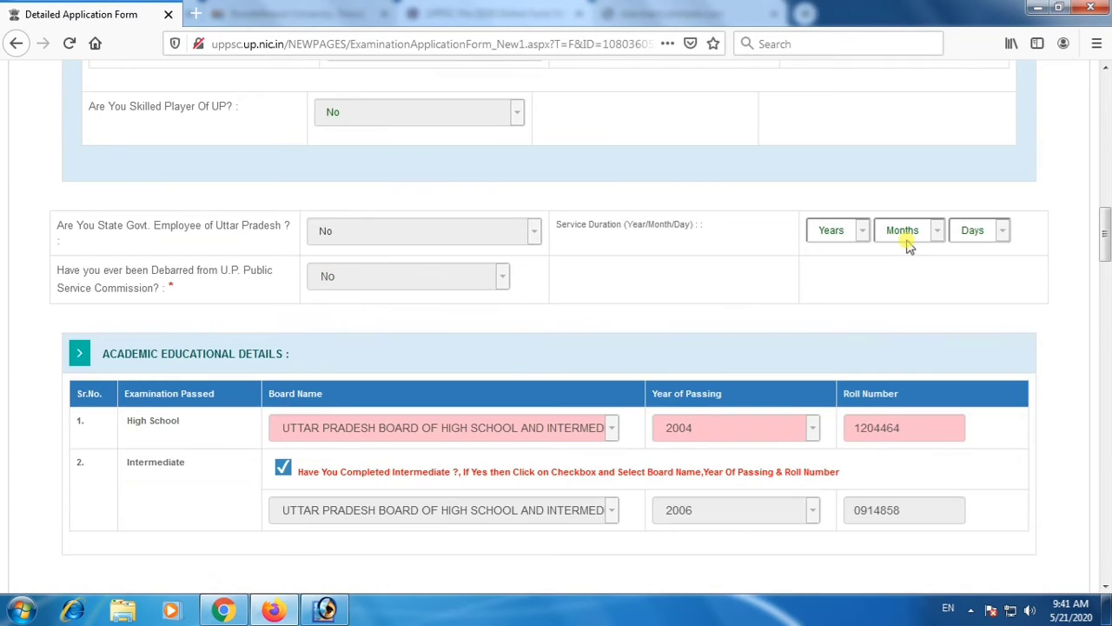
scroll(785, 243, down, 2)
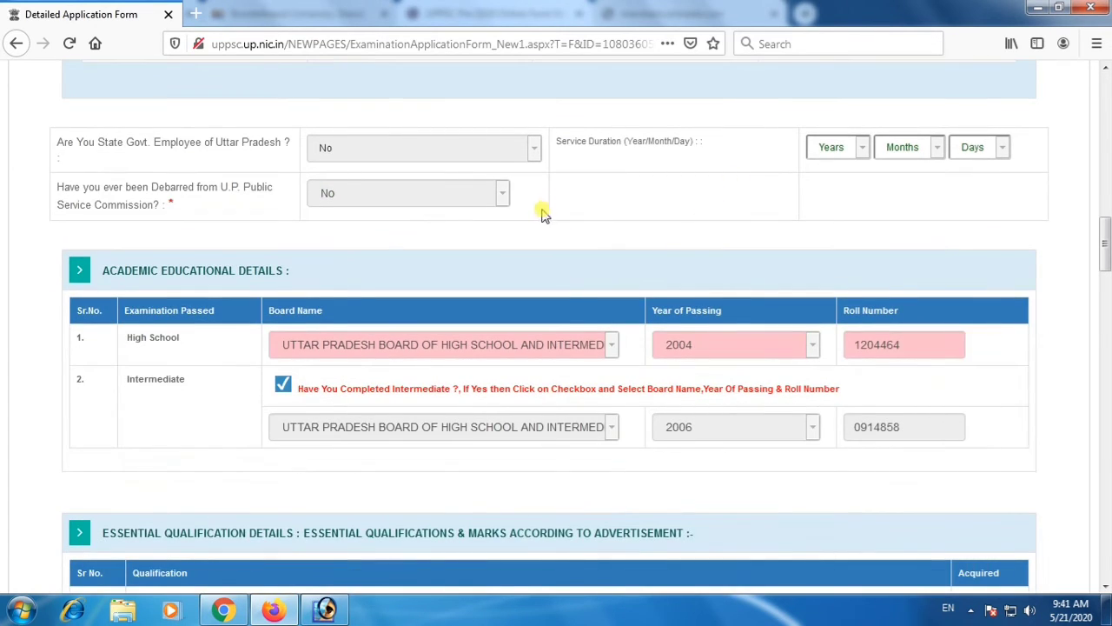
scroll(533, 216, down, 4)
scroll(391, 370, down, 6)
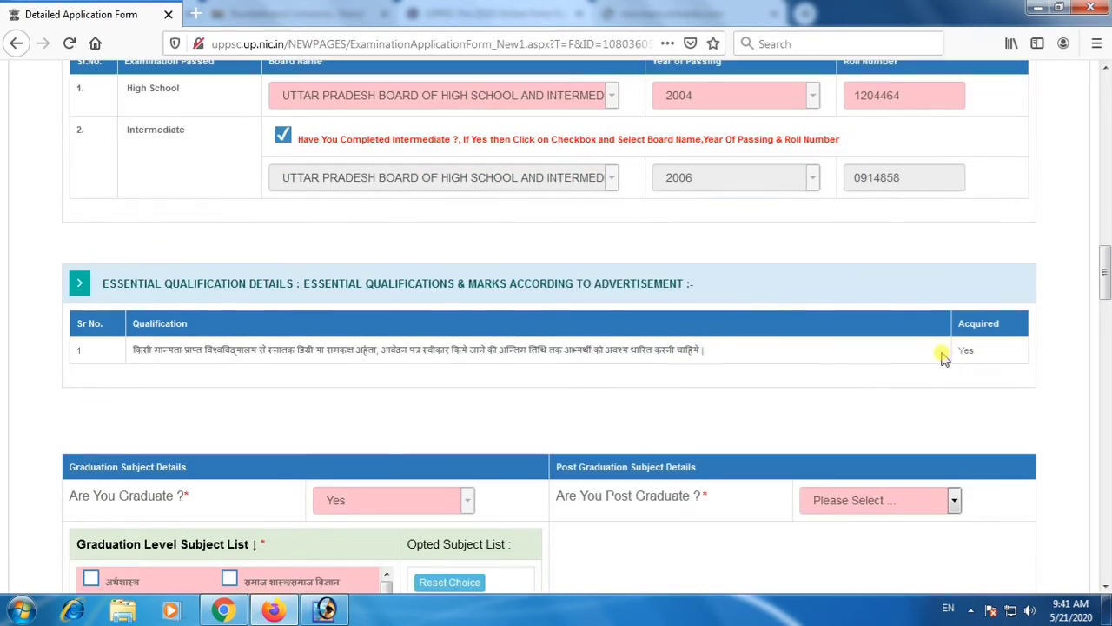
Answer Yes to "Are You Post Graduate?" in the post graduation subject details.
scroll(243, 287, down, 2)
click(356, 253)
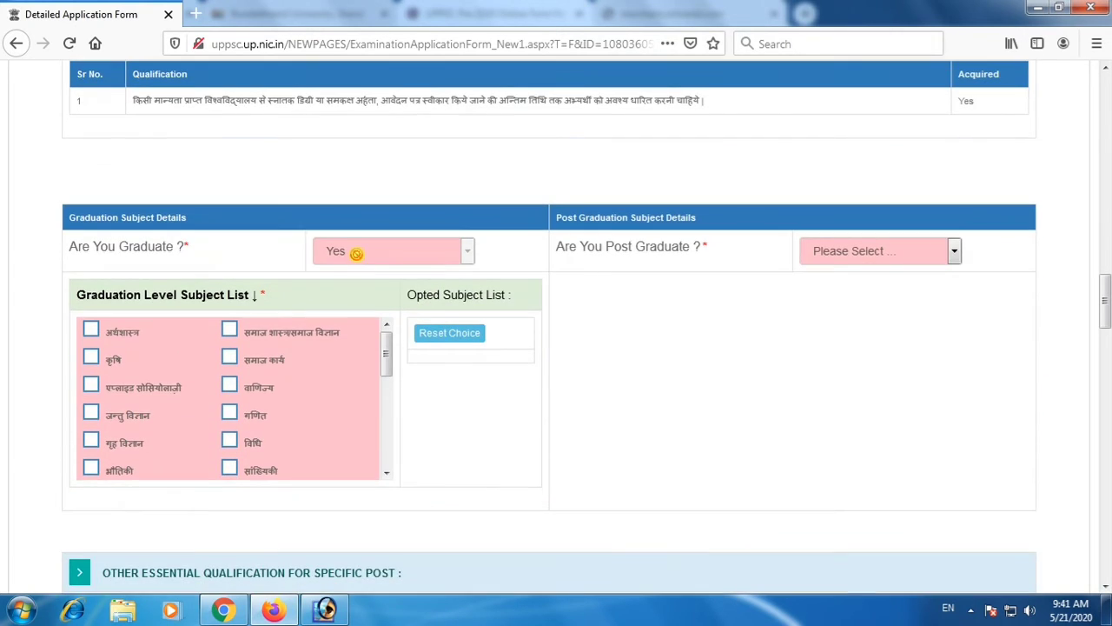
click(837, 253)
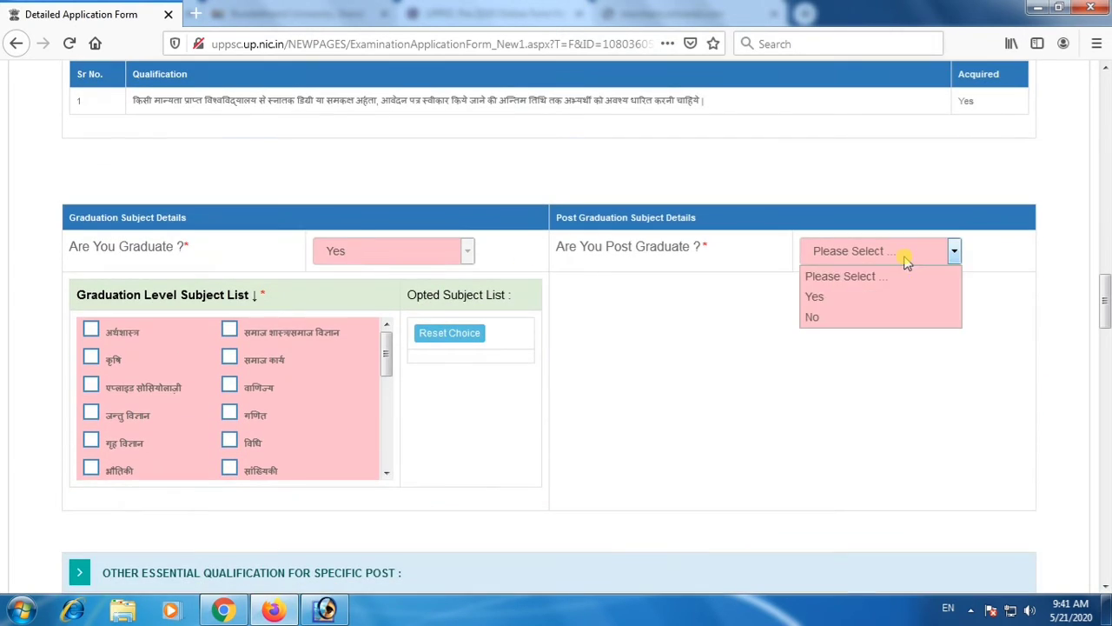
click(868, 299)
Examine the graduation and post graduation subject lists and the essential qualifications for specific posts.
scroll(957, 378, down, 2)
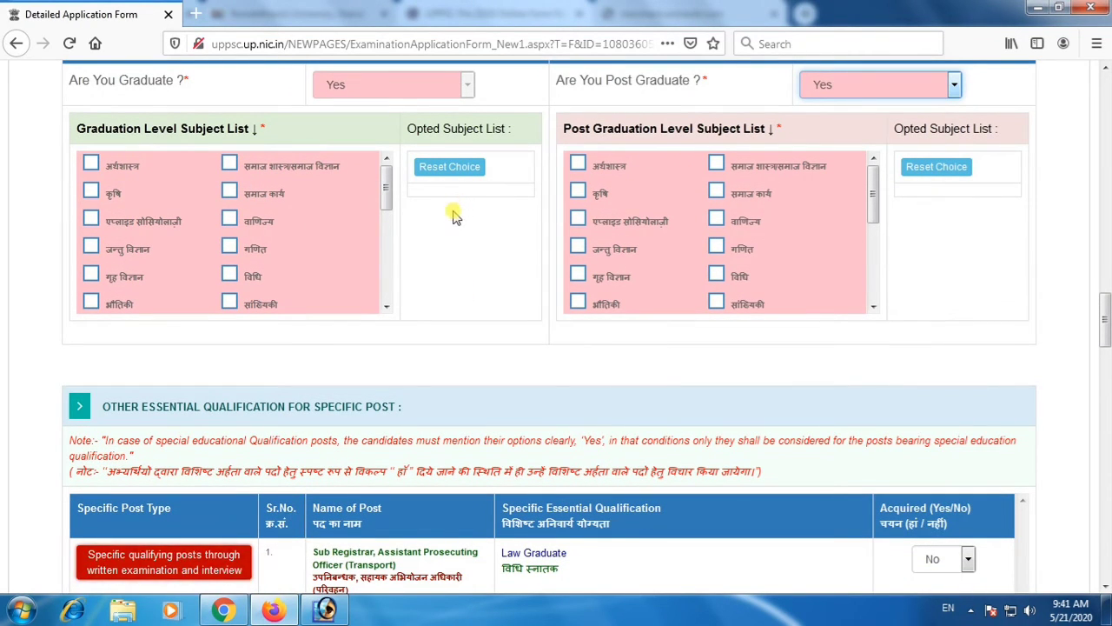
drag(388, 193, 387, 161)
scroll(606, 200, down, 4)
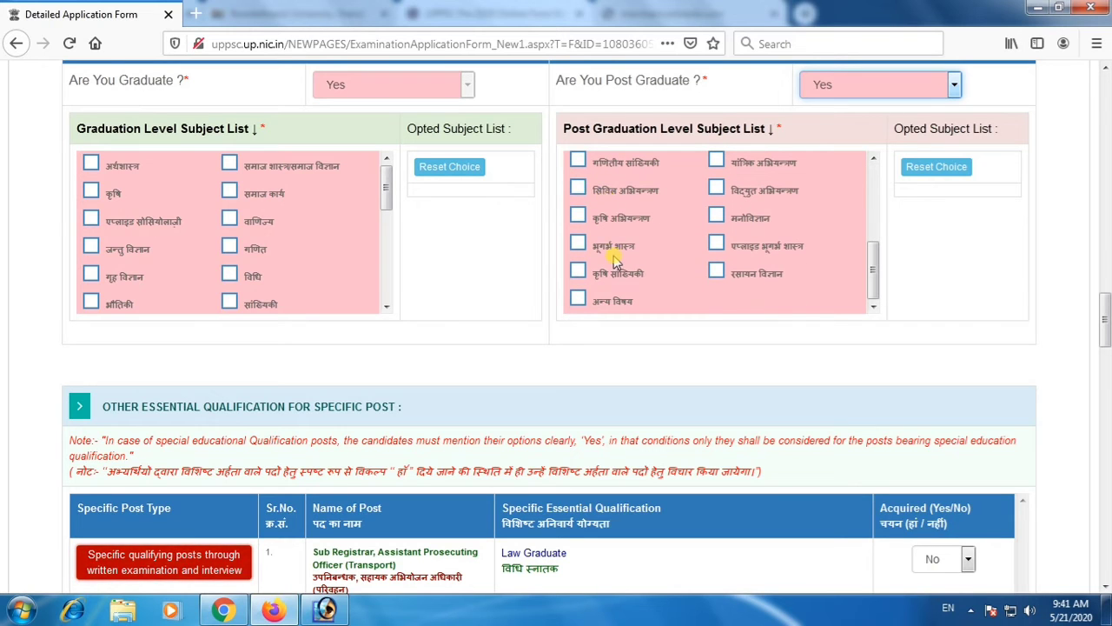
scroll(608, 260, up, 5)
drag(386, 193, 395, 300)
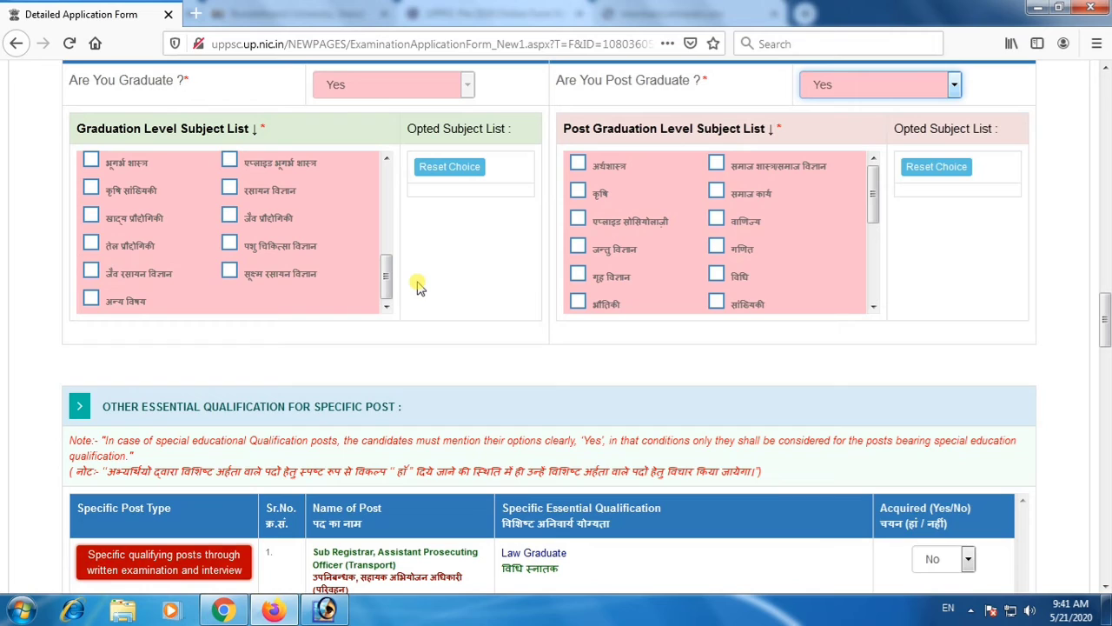
drag(385, 273, 385, 169)
scroll(405, 329, down, 3)
scroll(405, 328, down, 20)
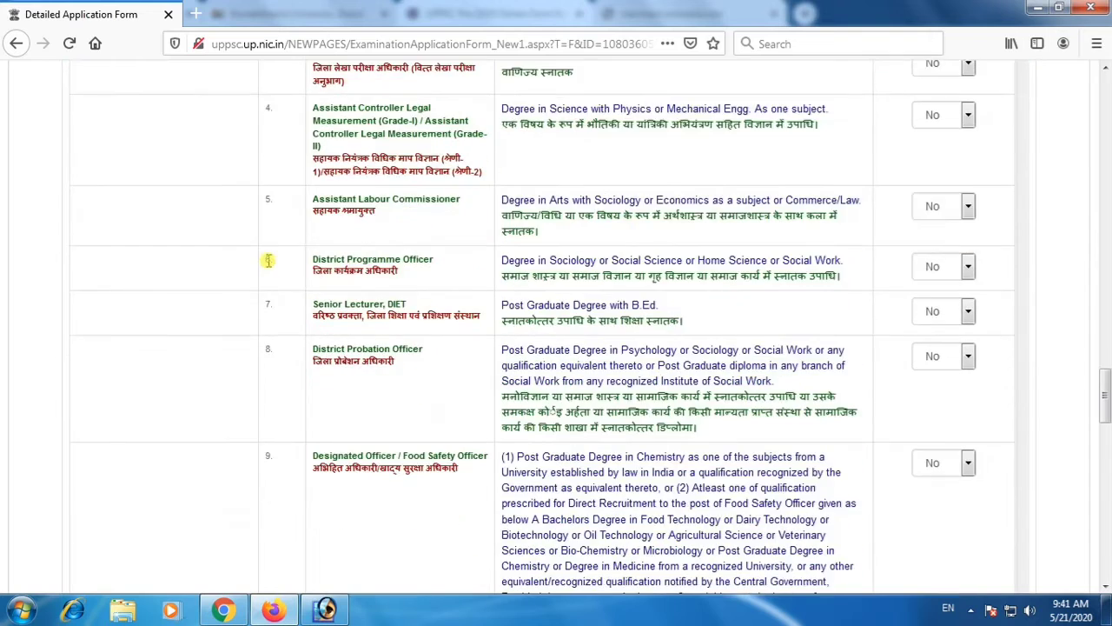
scroll(293, 272, down, 5)
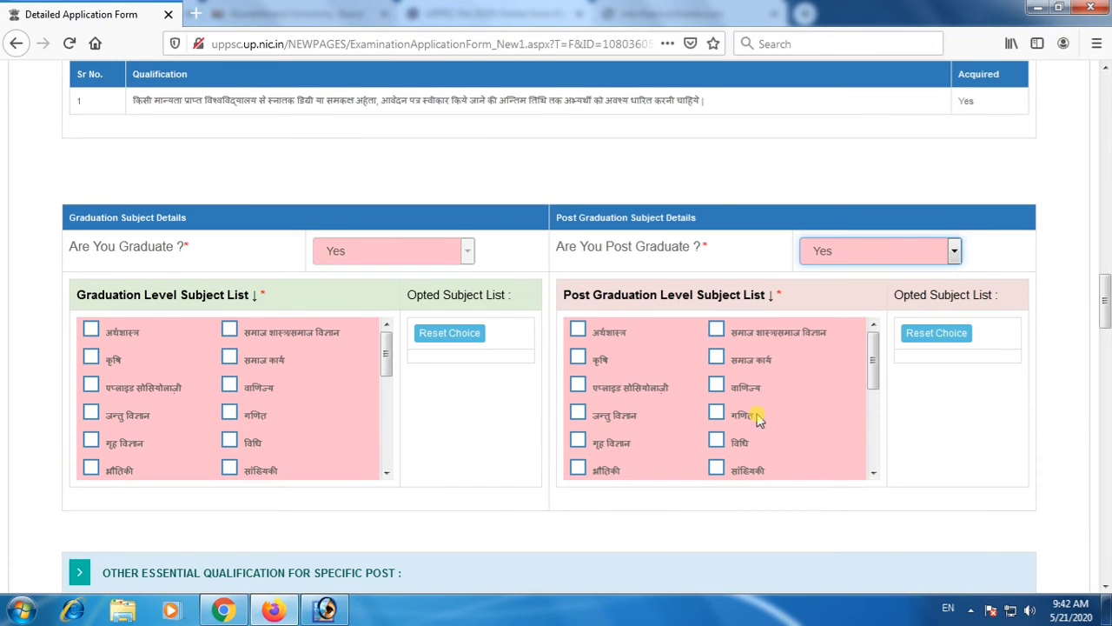
click(633, 391)
scroll(633, 396, down, 2)
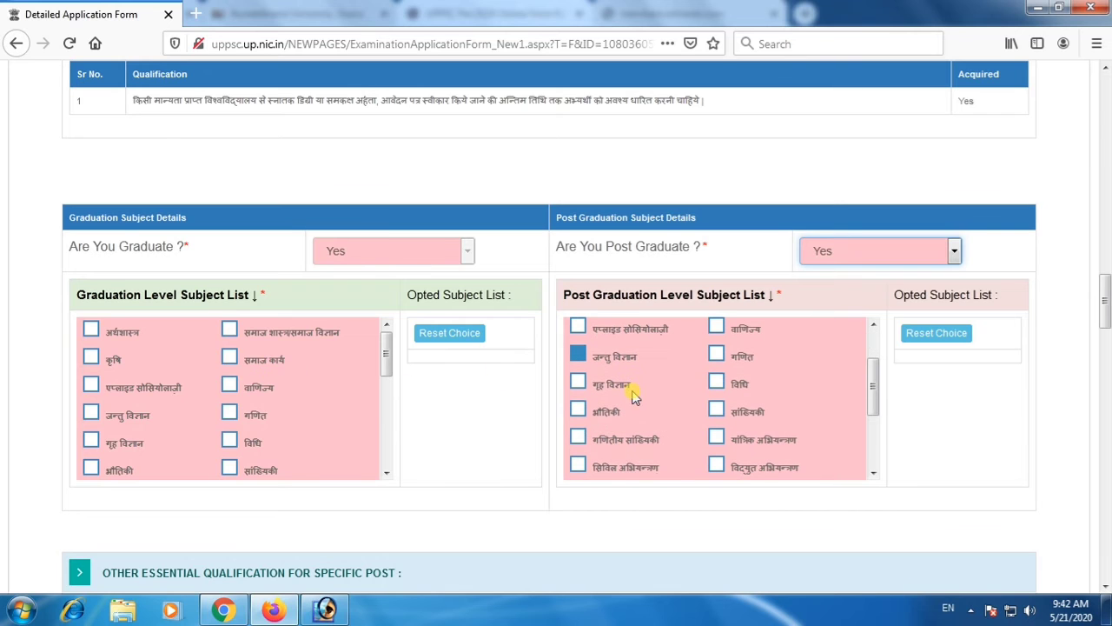
scroll(656, 422, down, 2)
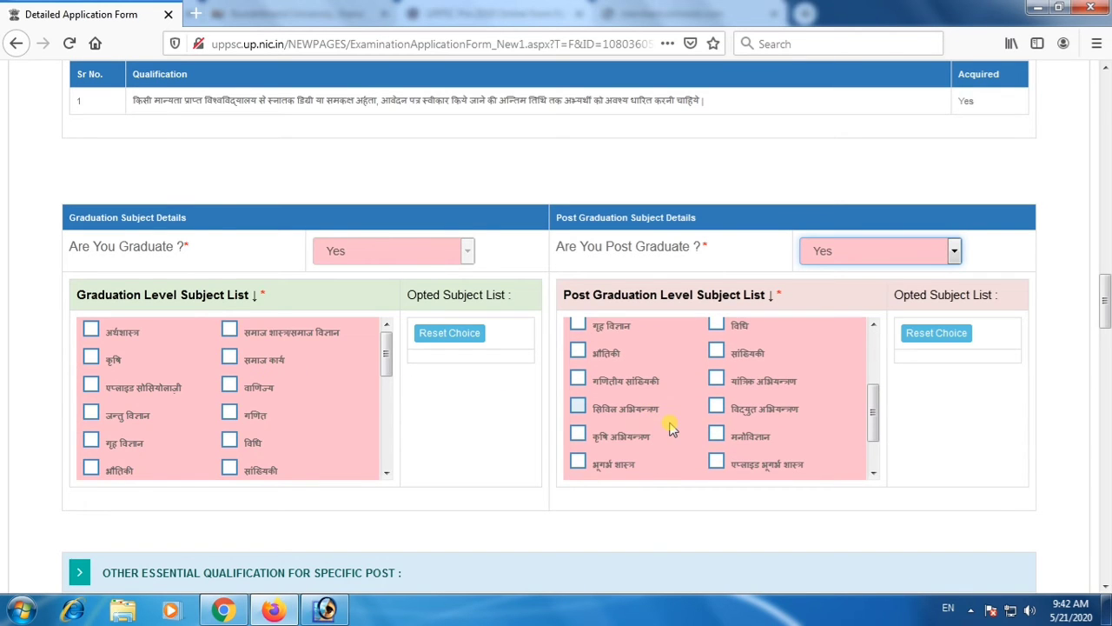
scroll(672, 428, down, 2)
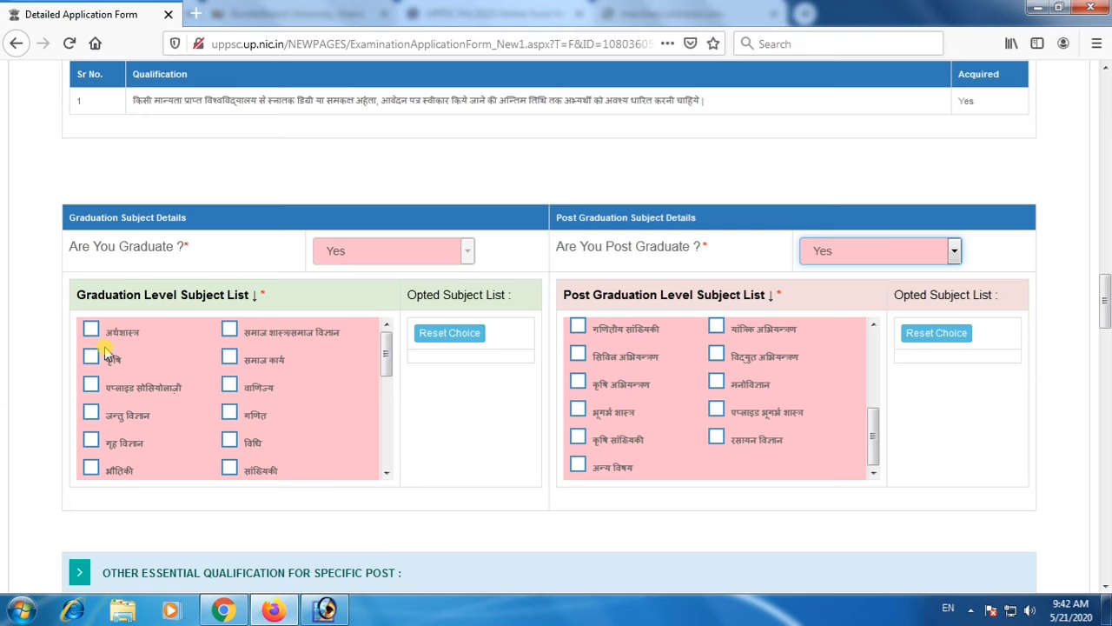
Choose अन्य विषय from the Graduation Level Subject List.
click(91, 439)
scroll(125, 452, down, 2)
scroll(235, 437, down, 2)
click(111, 439)
scroll(240, 452, down, 2)
click(167, 439)
scroll(231, 462, down, 2)
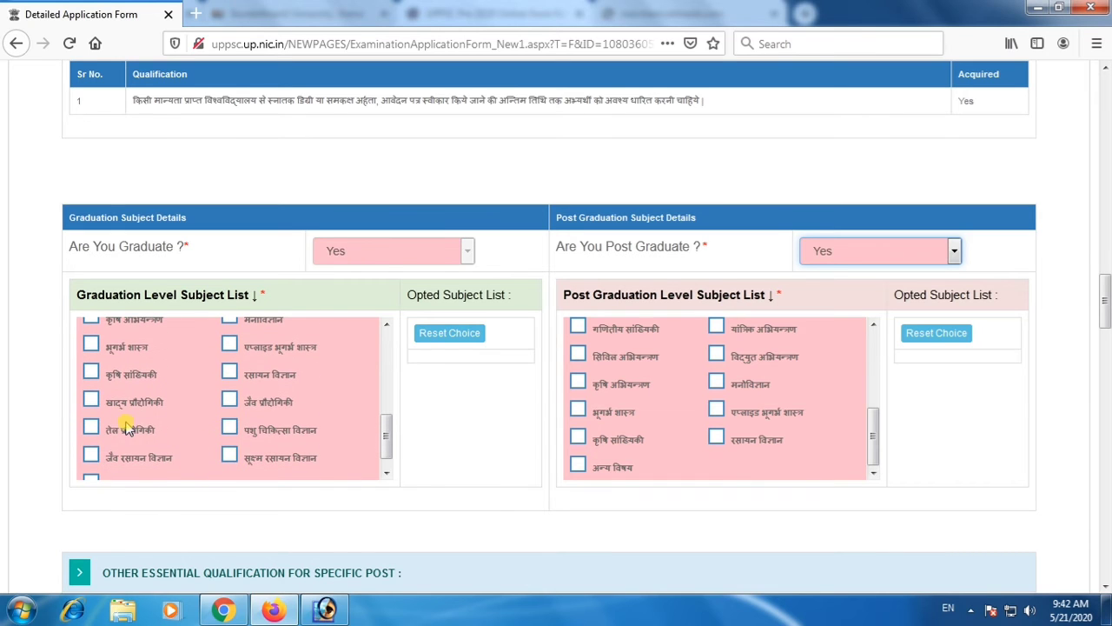
scroll(120, 442, down, 1)
click(91, 465)
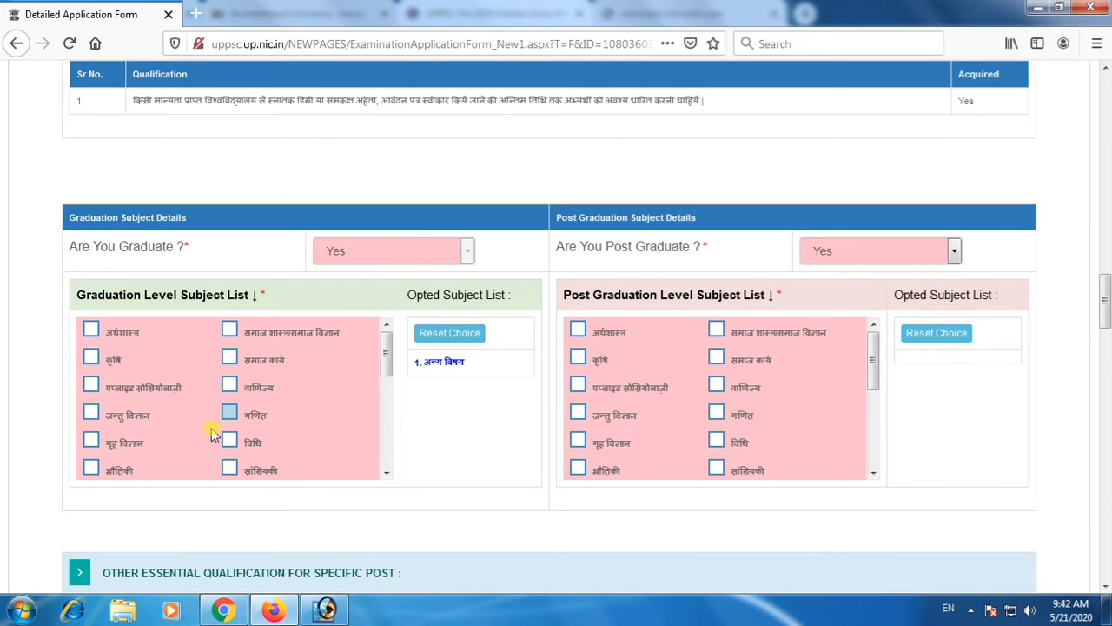
Look through the graduation subjects and choose अन्य विषय from the Post Graduation Level Subject List.
scroll(269, 444, down, 1)
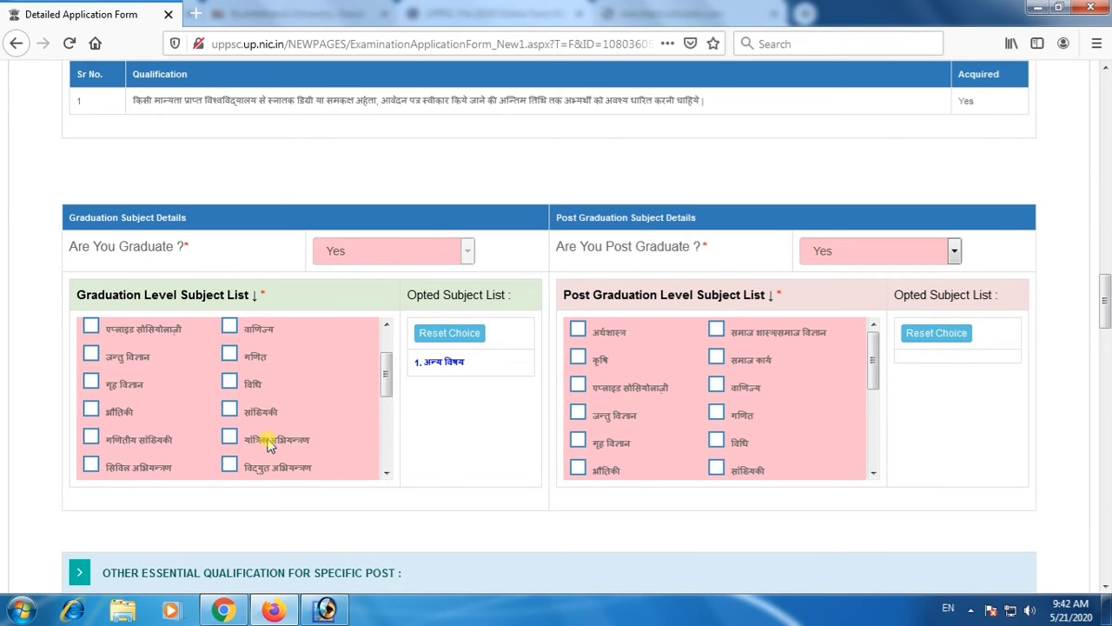
scroll(254, 443, down, 1)
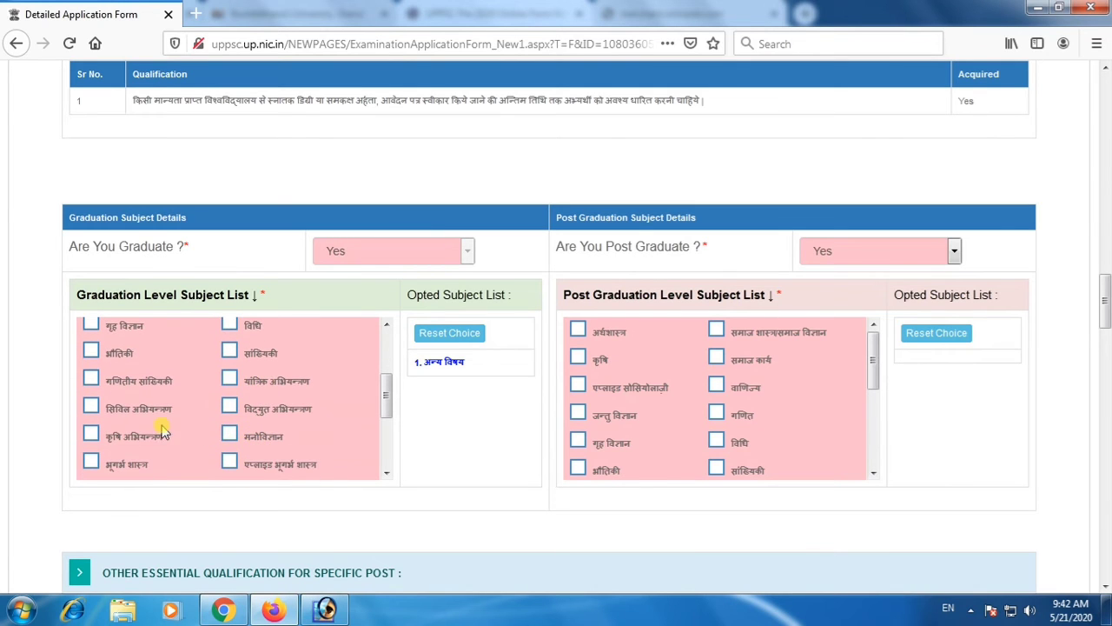
scroll(278, 454, down, 1)
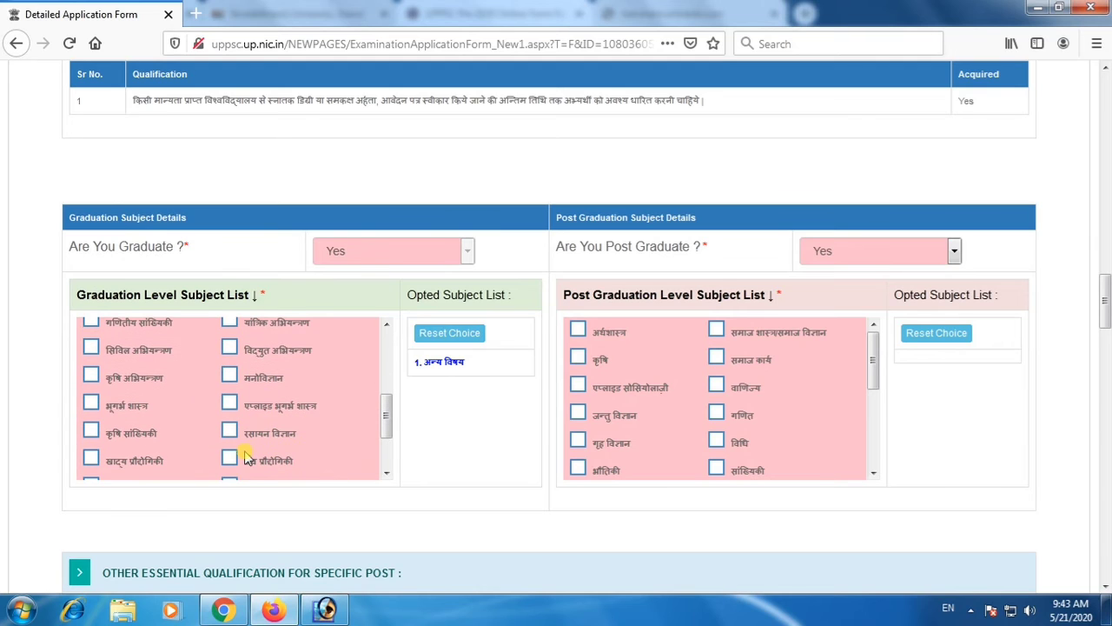
scroll(209, 431, down, 1)
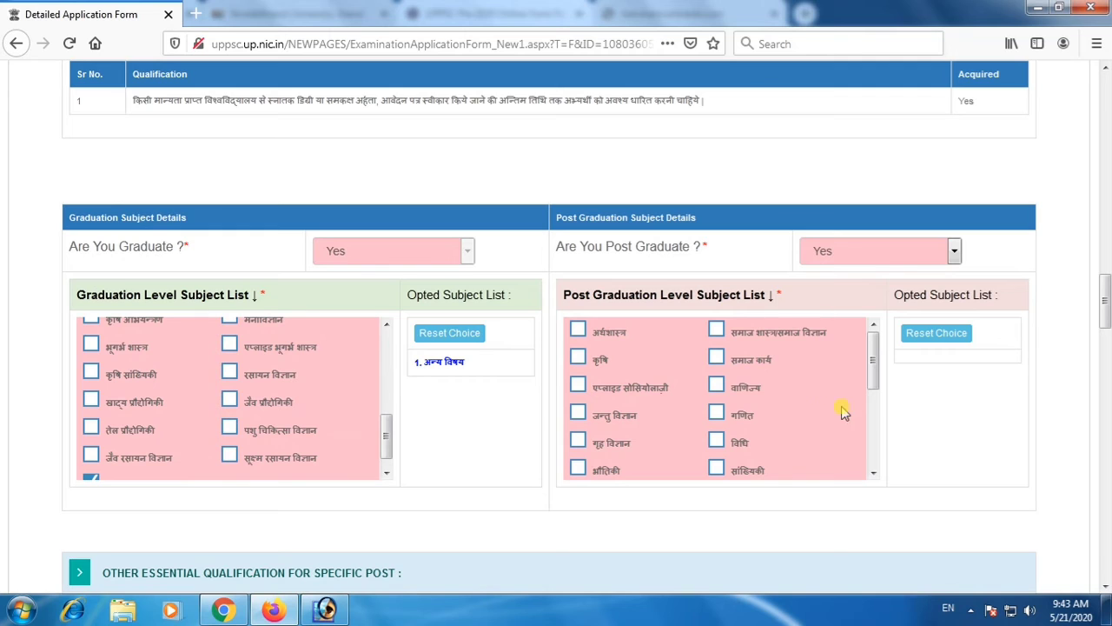
scroll(765, 396, down, 1)
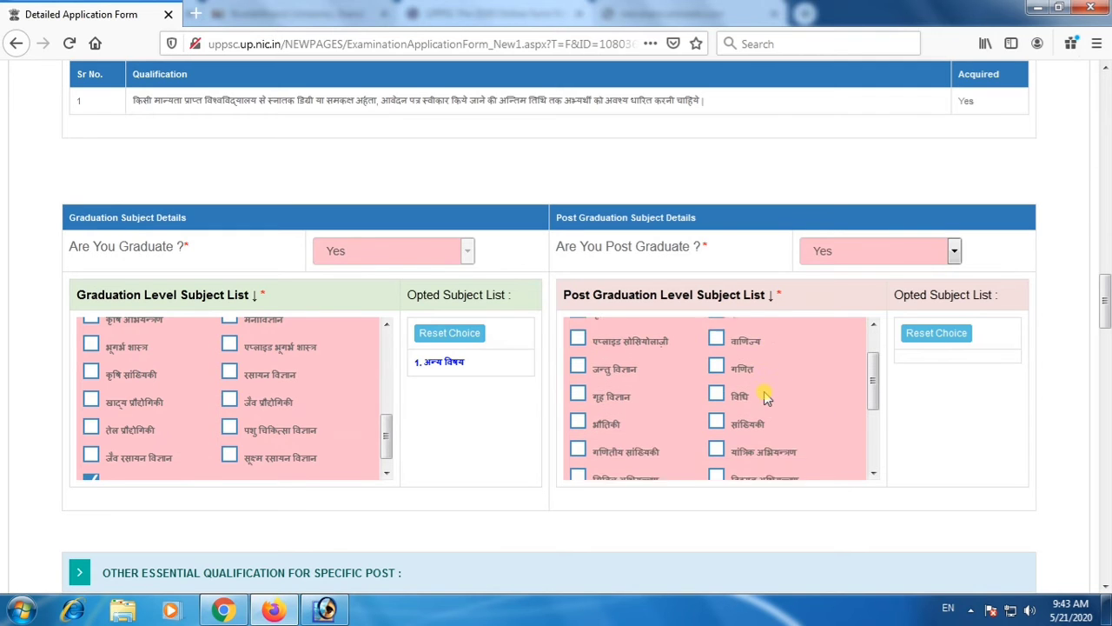
scroll(682, 430, down, 1)
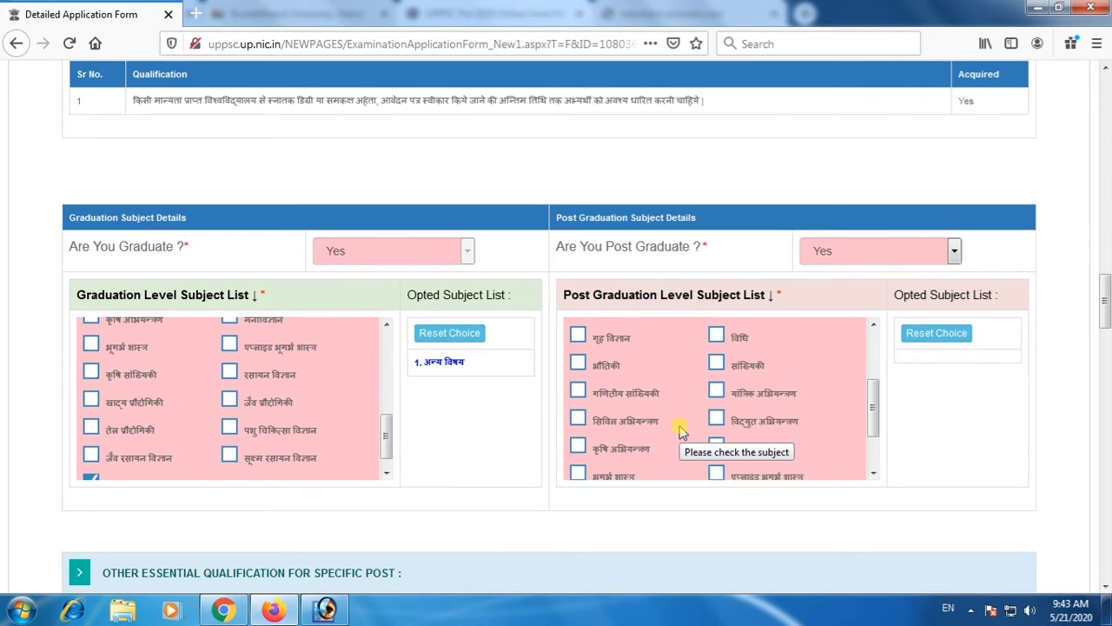
scroll(747, 444, down, 1)
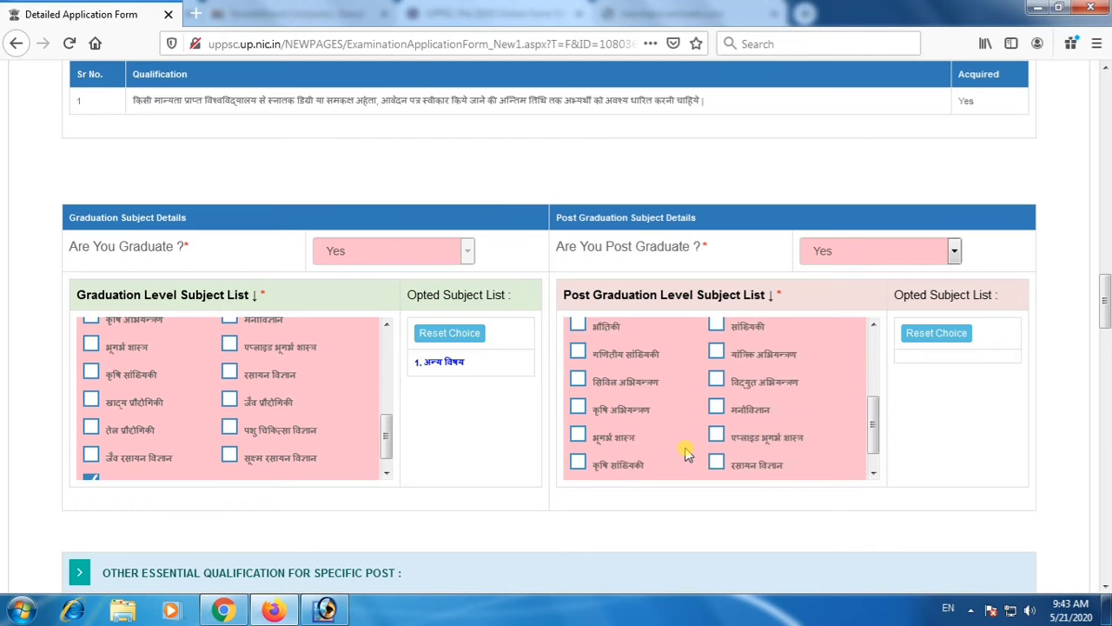
scroll(650, 454, down, 2)
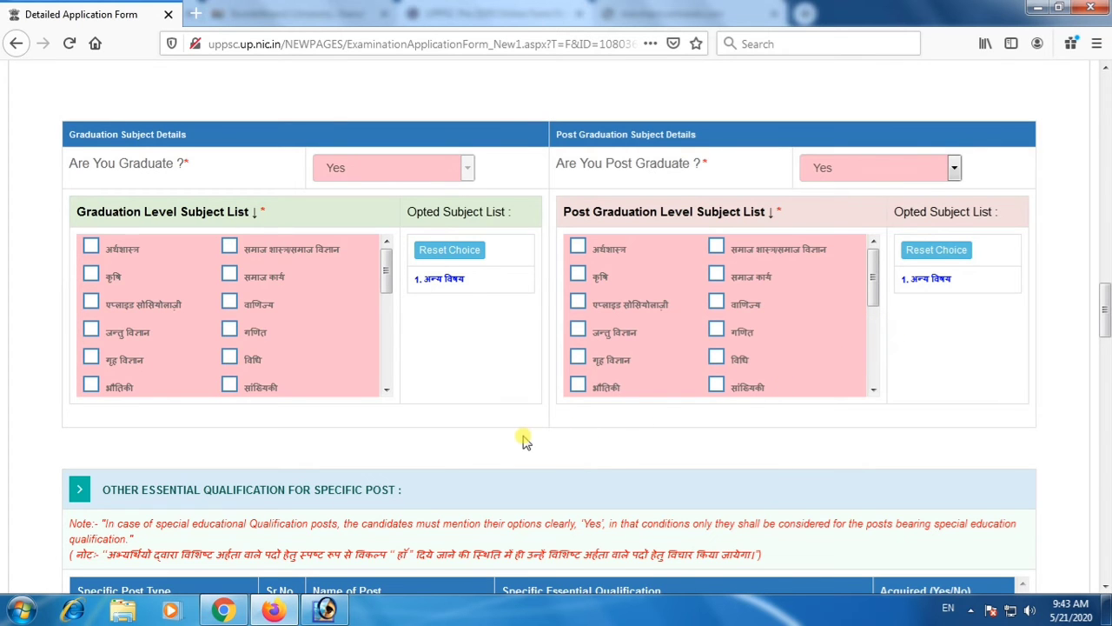
Place the SarkariResult UPPSC Pre 2020 page and the detailed application form side by side.
scroll(525, 441, down, 3)
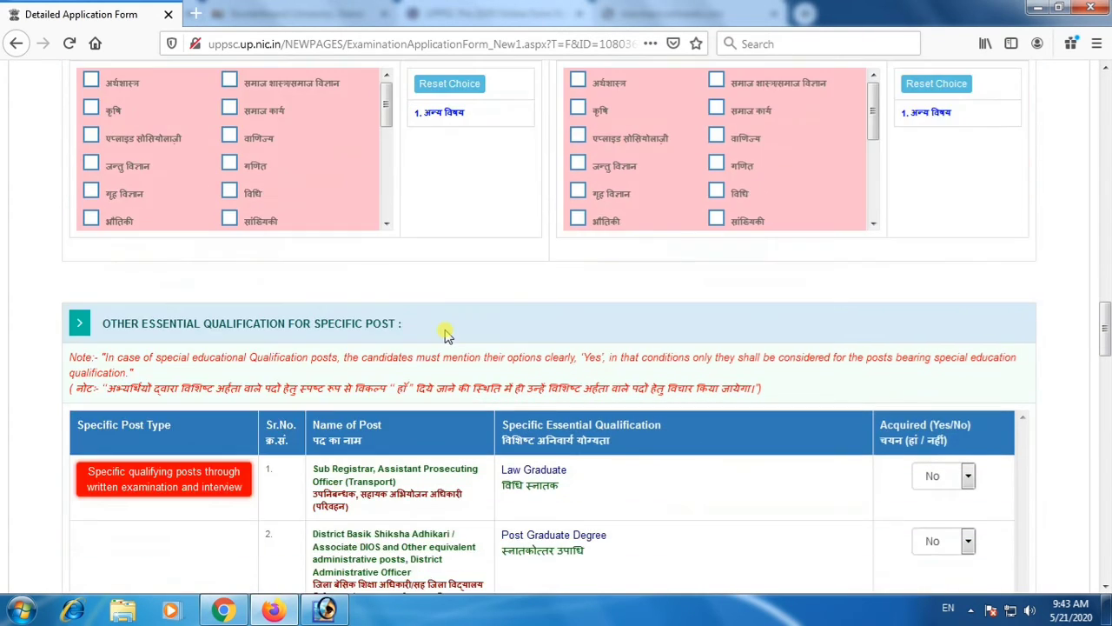
scroll(445, 337, down, 1)
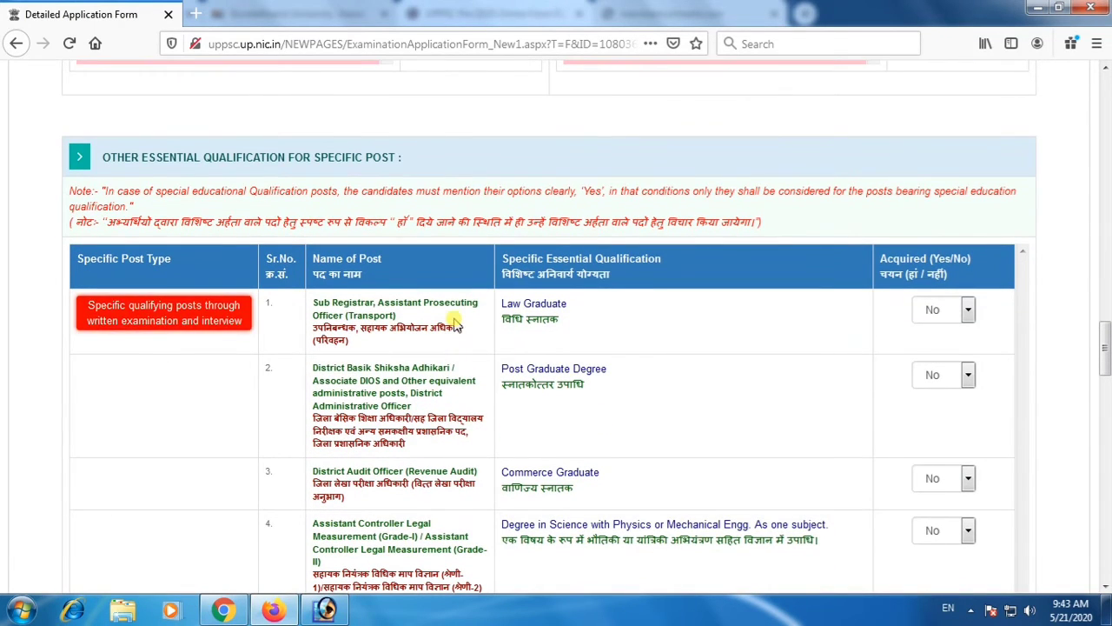
key(super+Right)
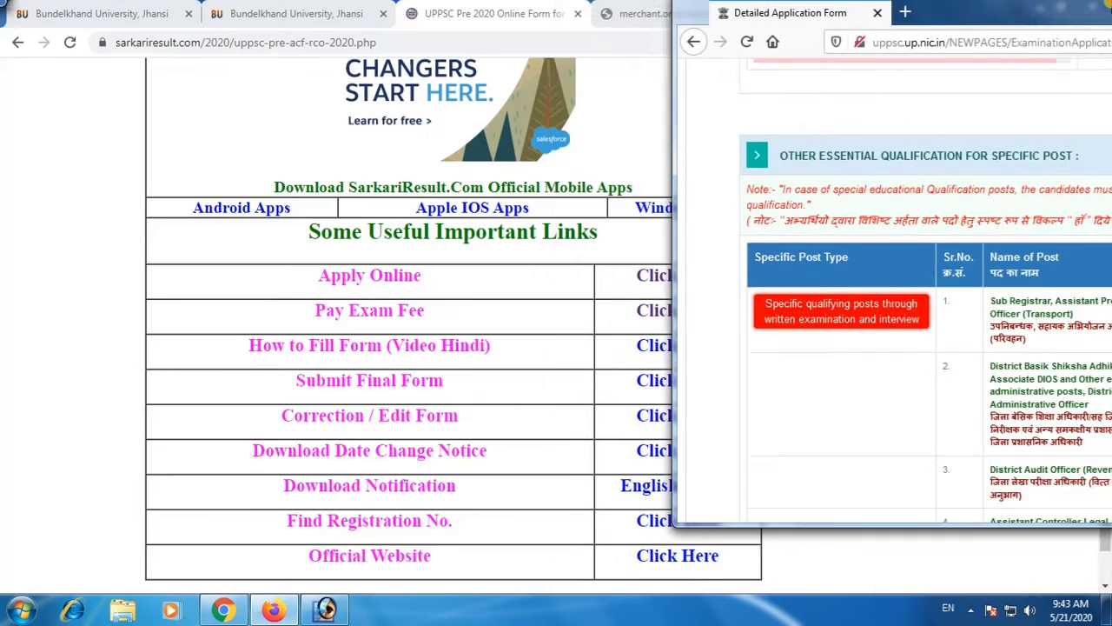
click(464, 26)
drag(507, 16, 10, 136)
scroll(464, 307, up, 7)
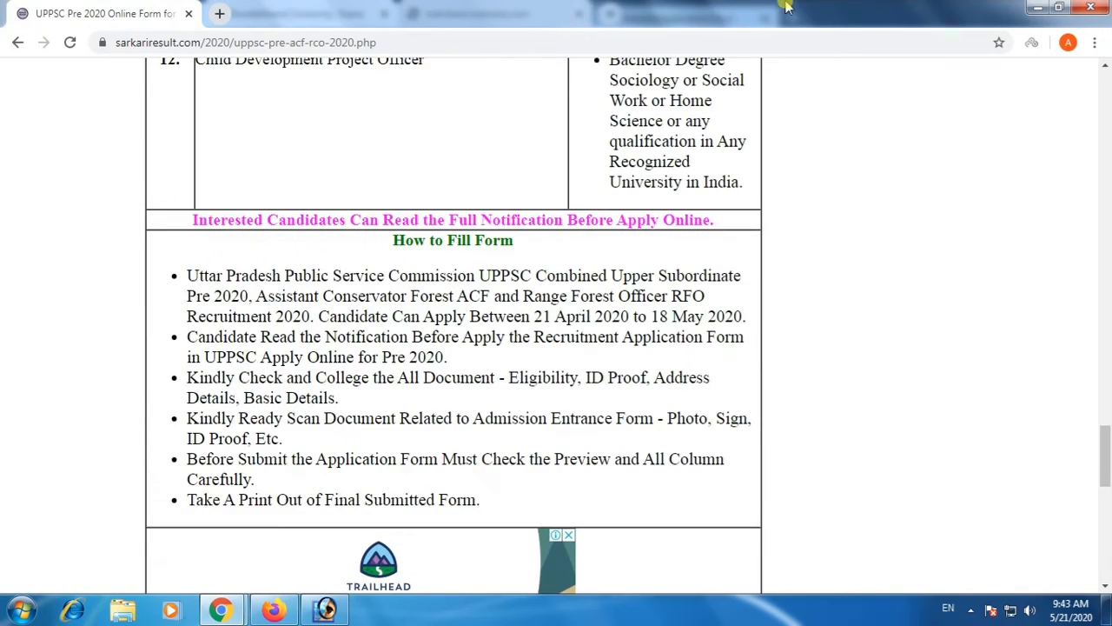
key(super+Left)
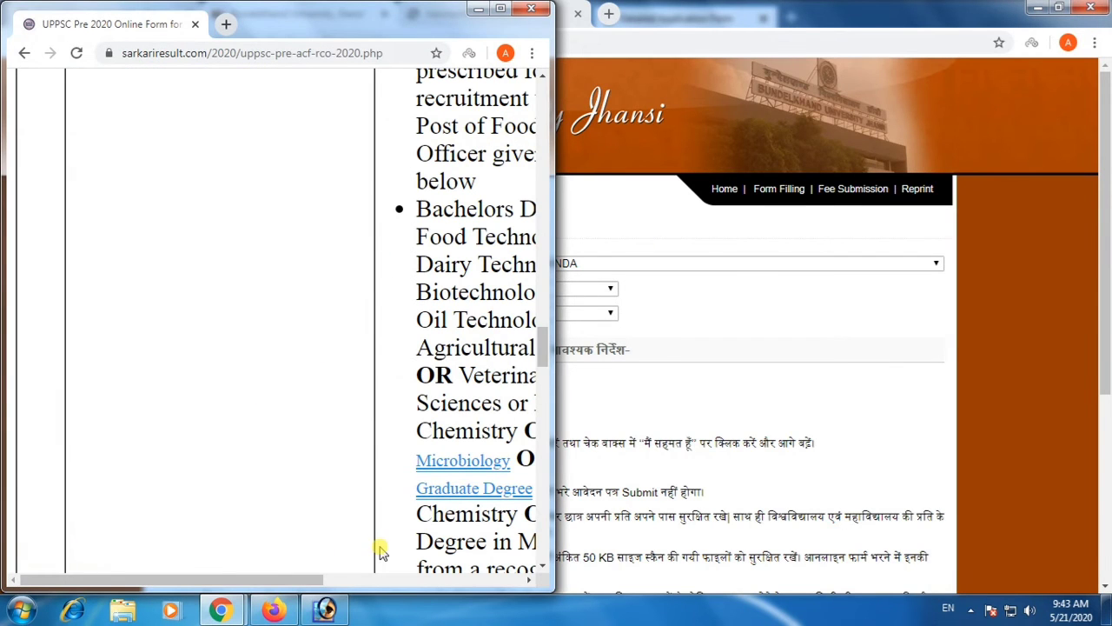
click(274, 608)
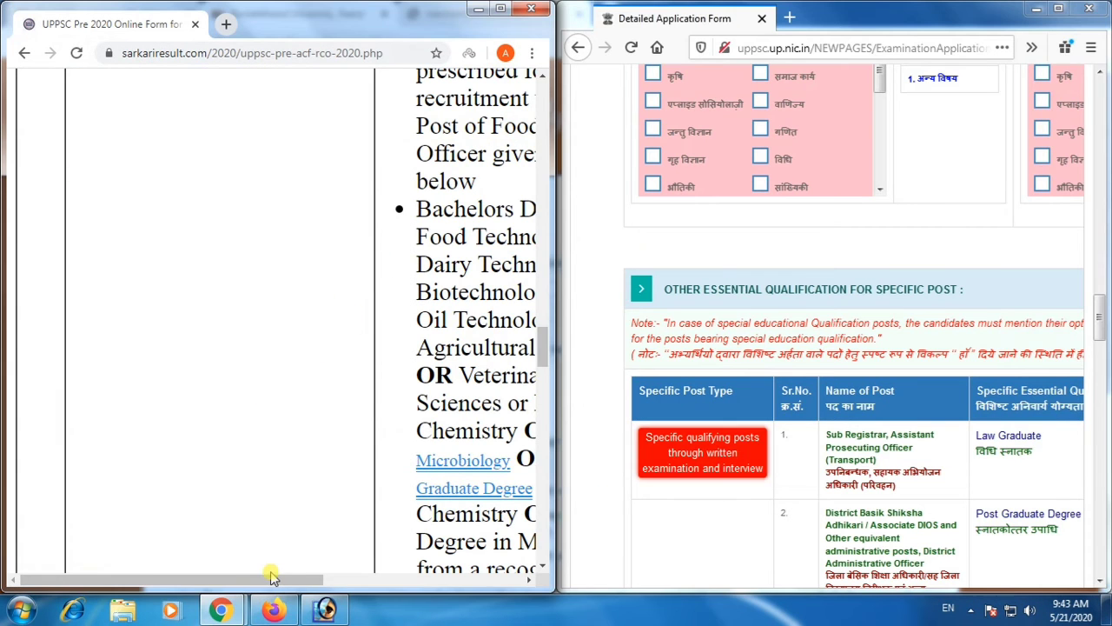
Zoom the SarkariResult page out to 75% and compare its post eligibility table with the form's specific post qualifications.
drag(271, 576, 467, 578)
key(ctrl+minus)
key(ctrl+minus)
key(ctrl+minus)
scroll(344, 356, up, 8)
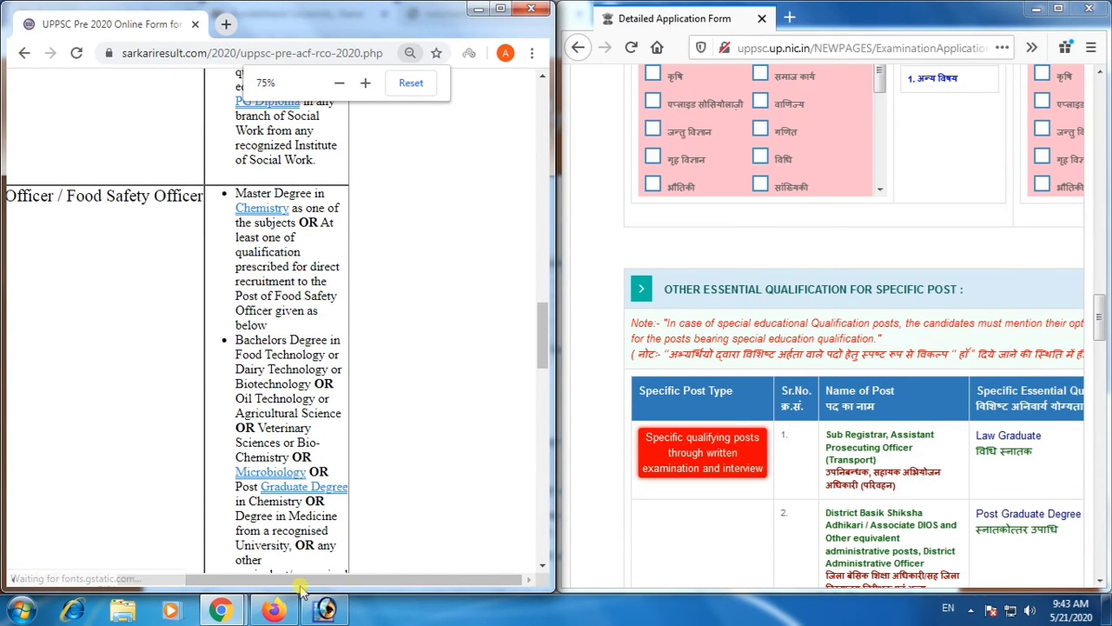
drag(298, 580, 130, 580)
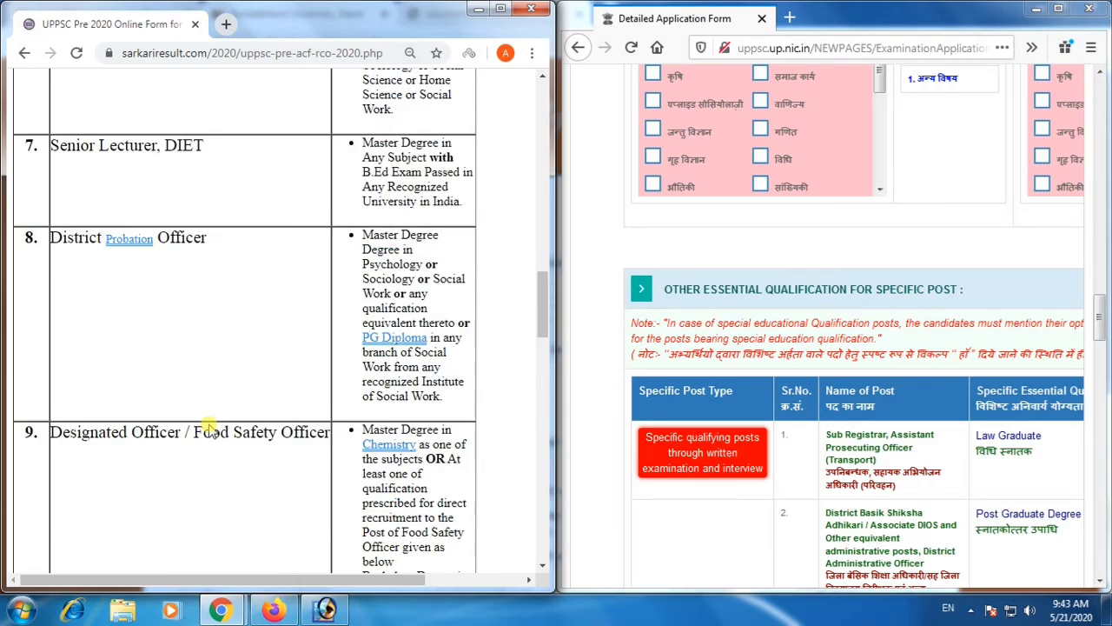
scroll(212, 429, up, 1)
click(694, 384)
scroll(694, 387, down, 1)
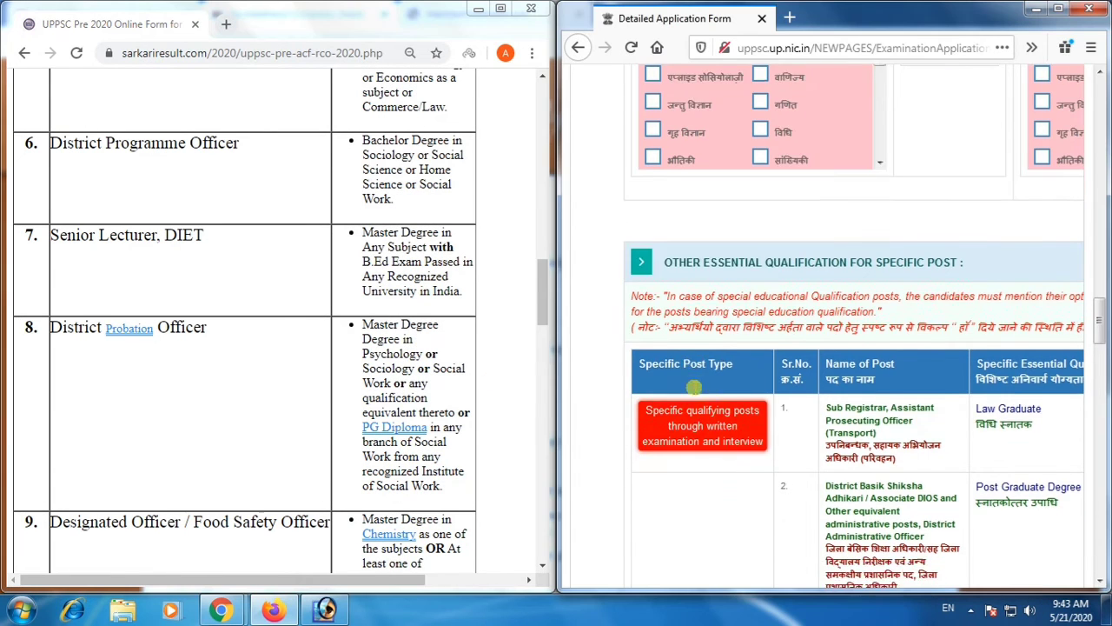
scroll(795, 521, down, 3)
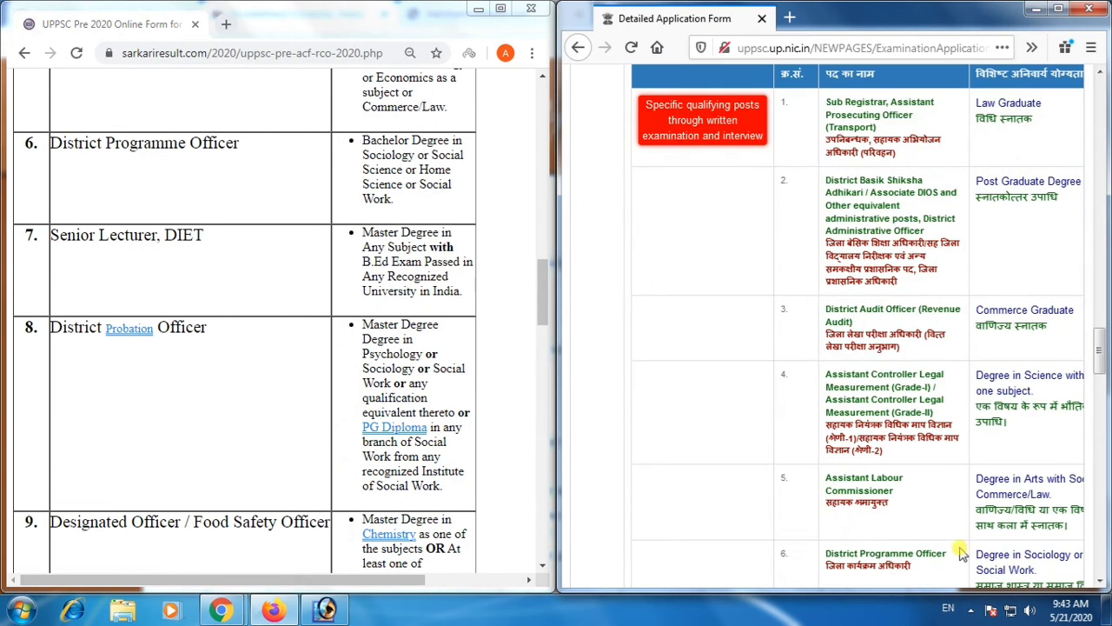
Maximize the application form window and set Acquired to No for the Law Graduate qualification.
click(1059, 9)
scroll(658, 330, down, 2)
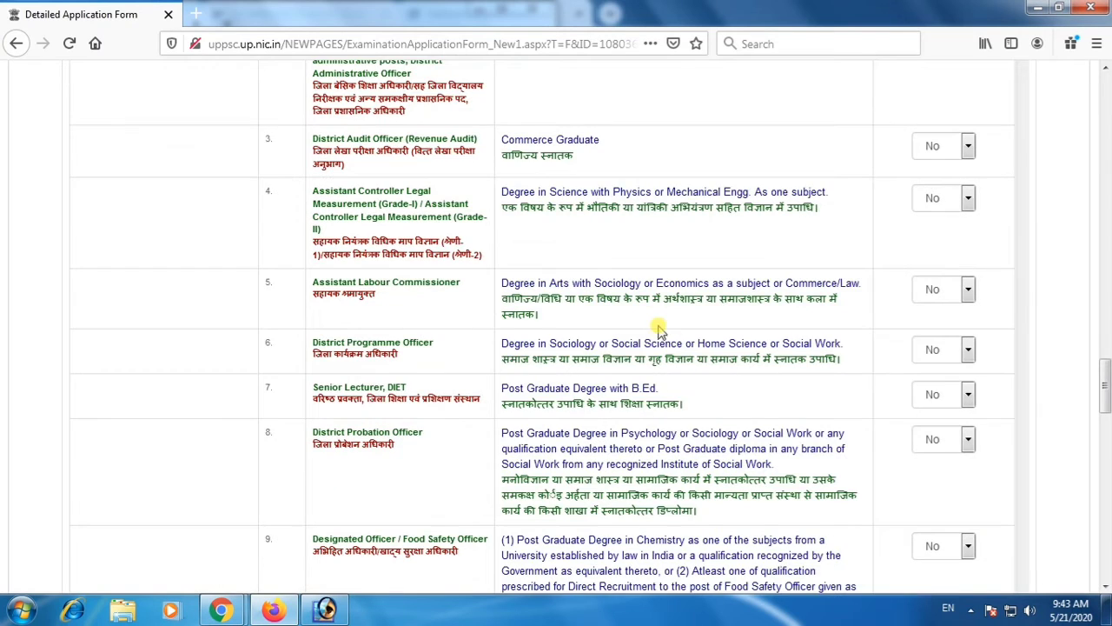
scroll(717, 305, up, 2)
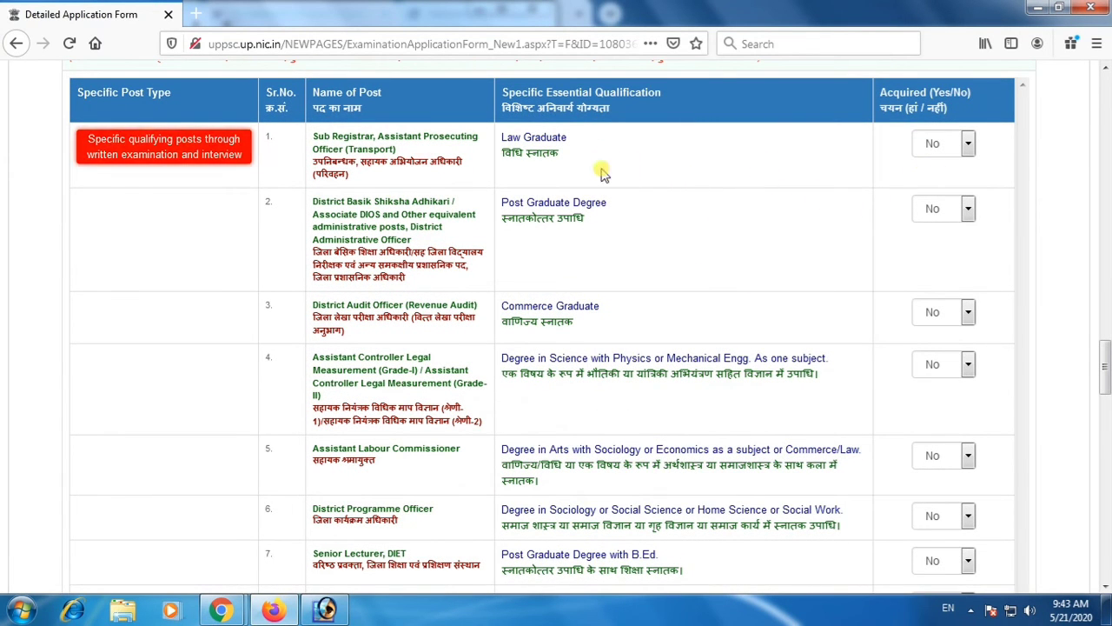
click(943, 143)
click(932, 168)
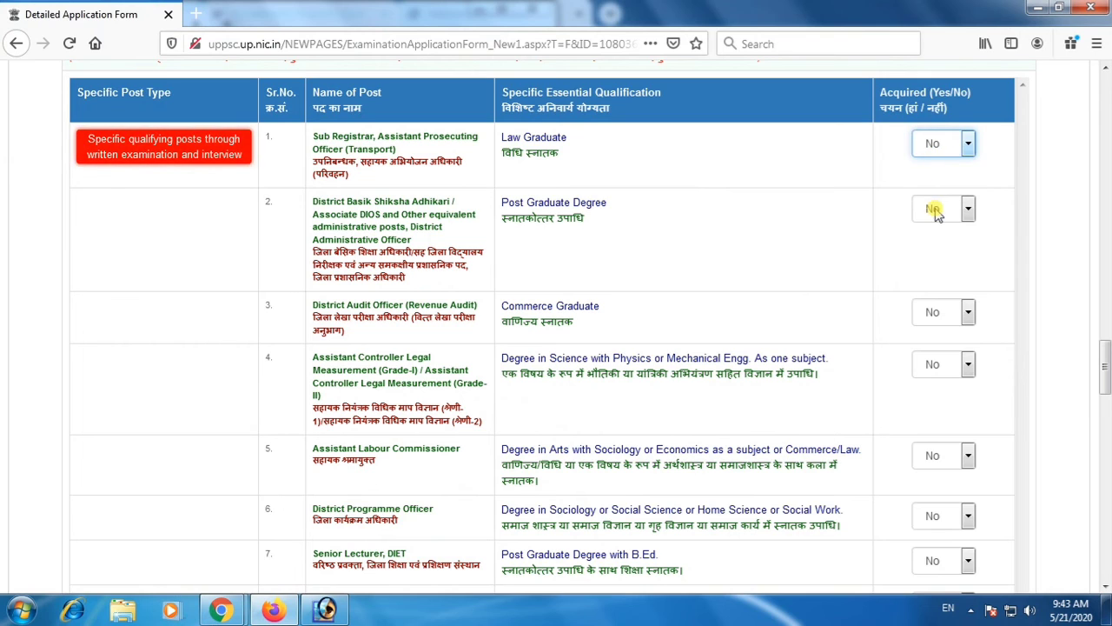
Examine the specific qualifications for Child Development Project Officer, Labour Enforcement Officer, Statistical Officer and Food Safety Officer.
scroll(931, 310, down, 6)
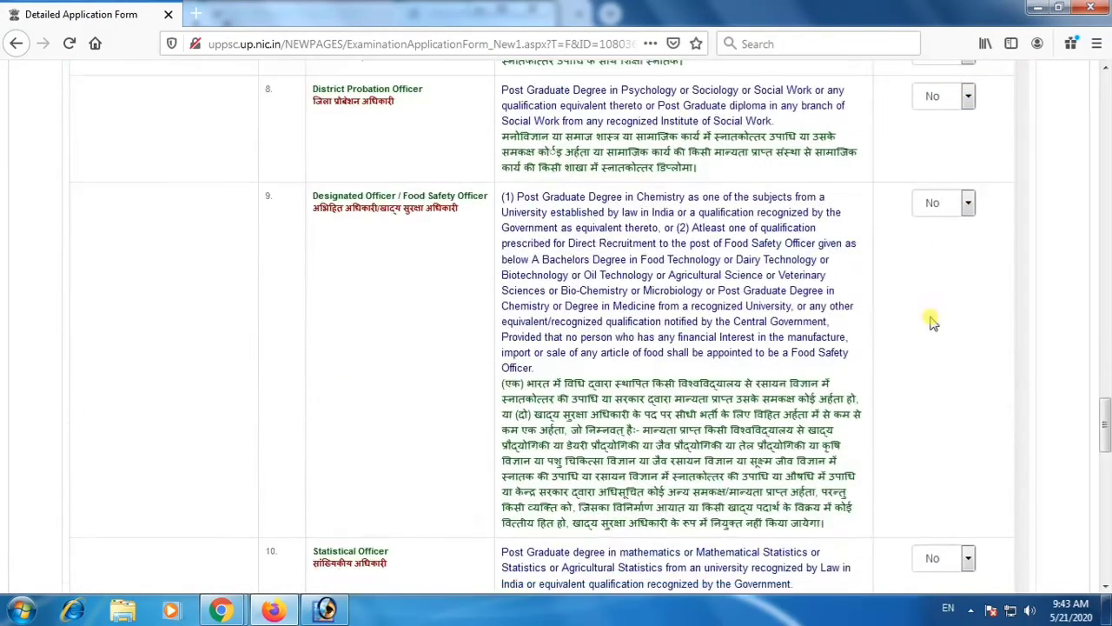
scroll(931, 322, down, 9)
scroll(653, 249, up, 2)
drag(503, 227, 695, 229)
click(698, 227)
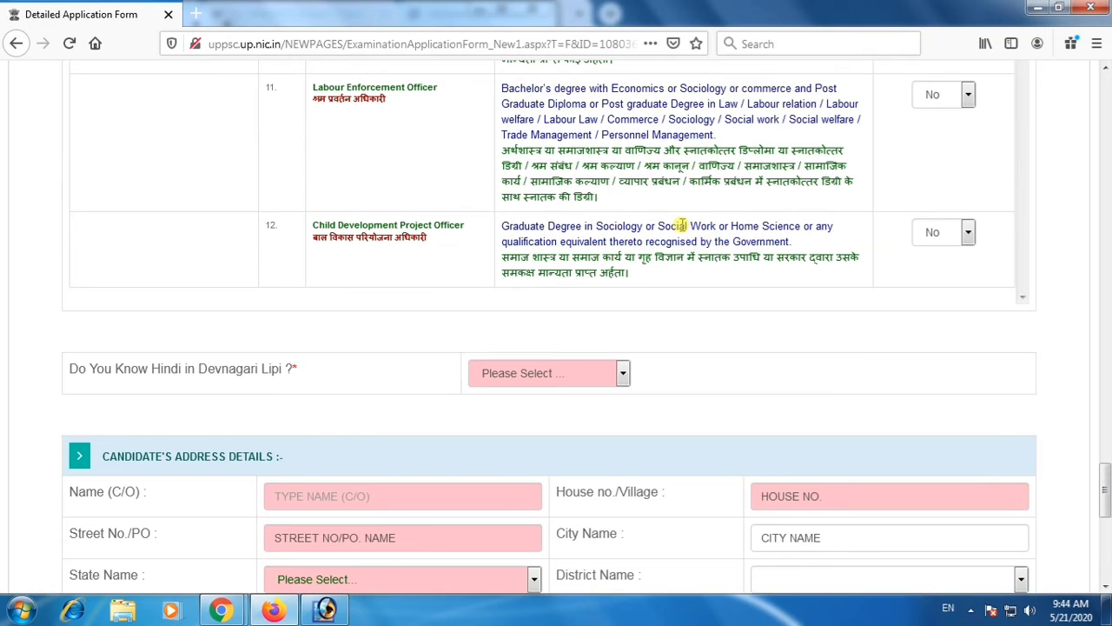
scroll(651, 252, up, 2)
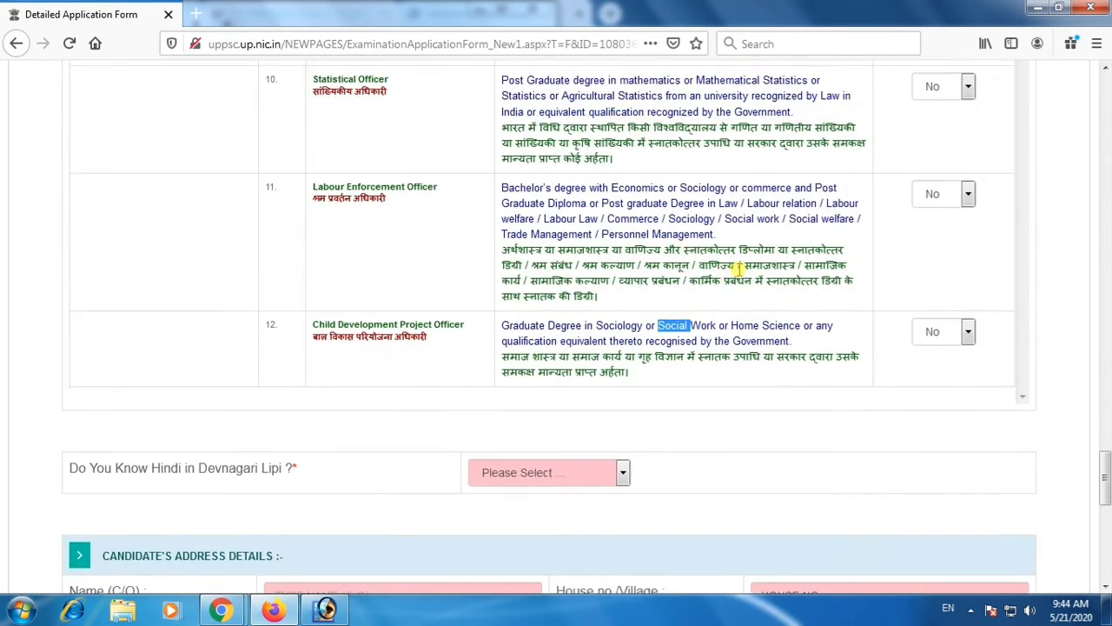
drag(572, 254, 687, 254)
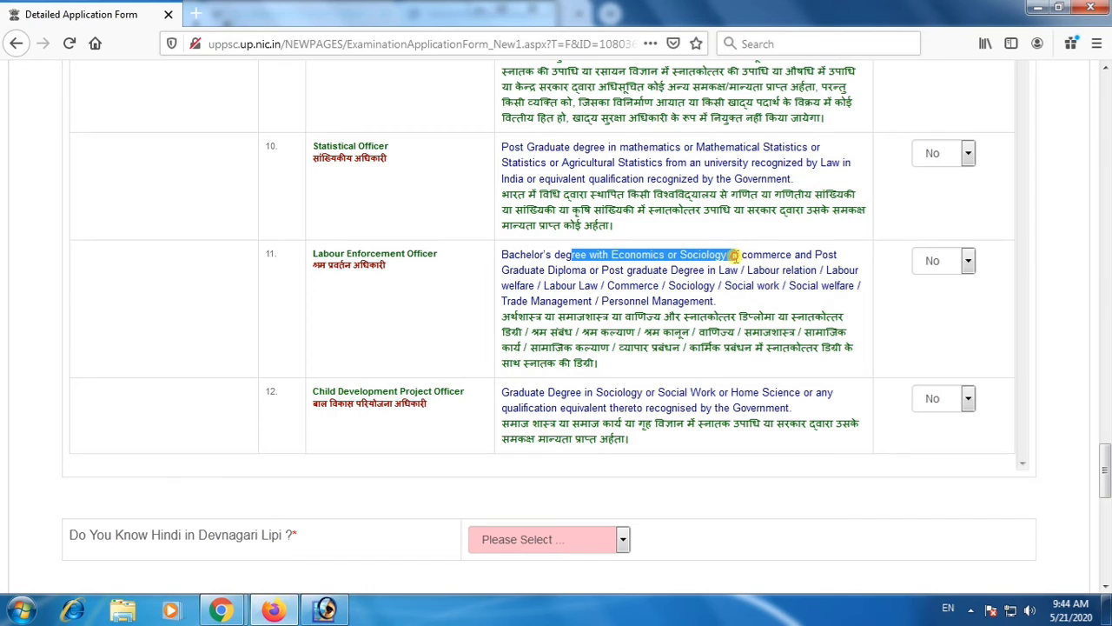
click(739, 256)
scroll(682, 252, up, 1)
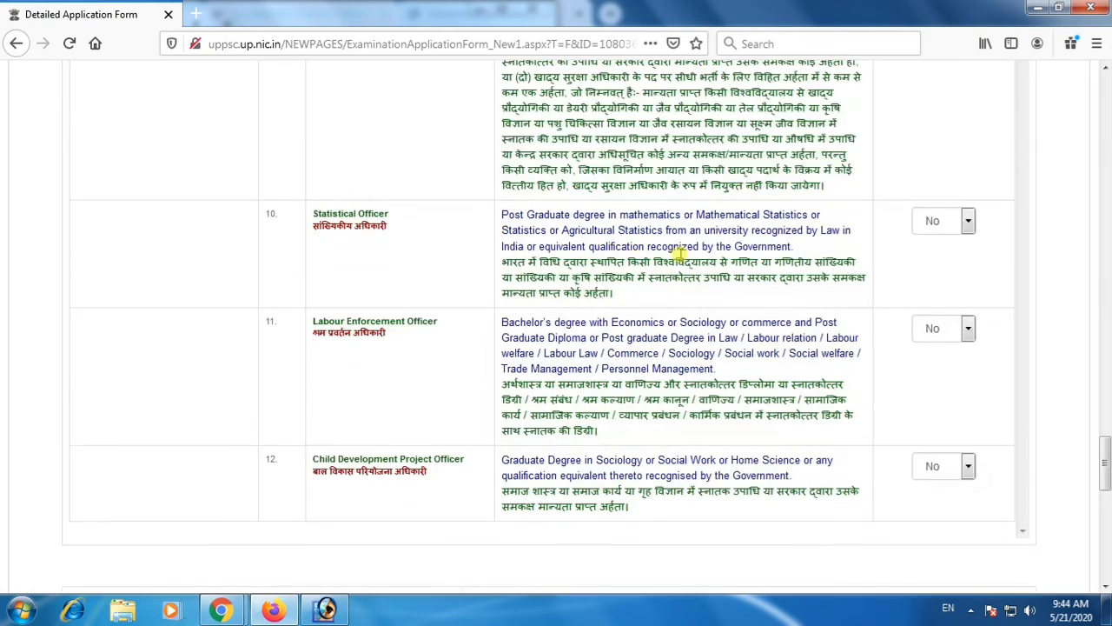
drag(555, 230, 710, 245)
scroll(663, 233, up, 2)
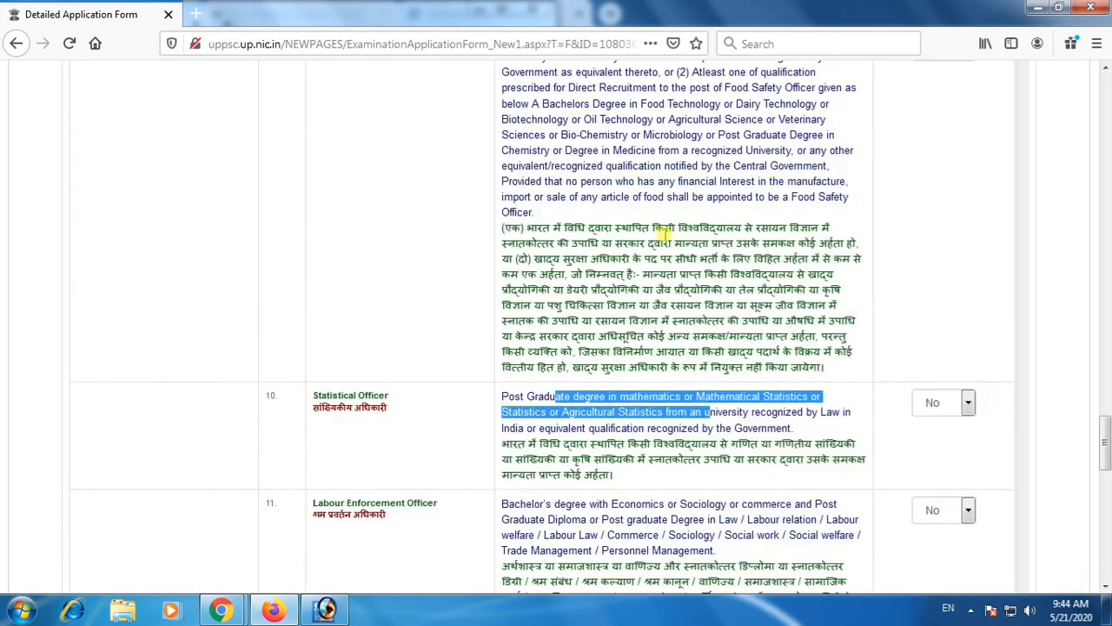
scroll(663, 233, up, 2)
drag(538, 208, 746, 209)
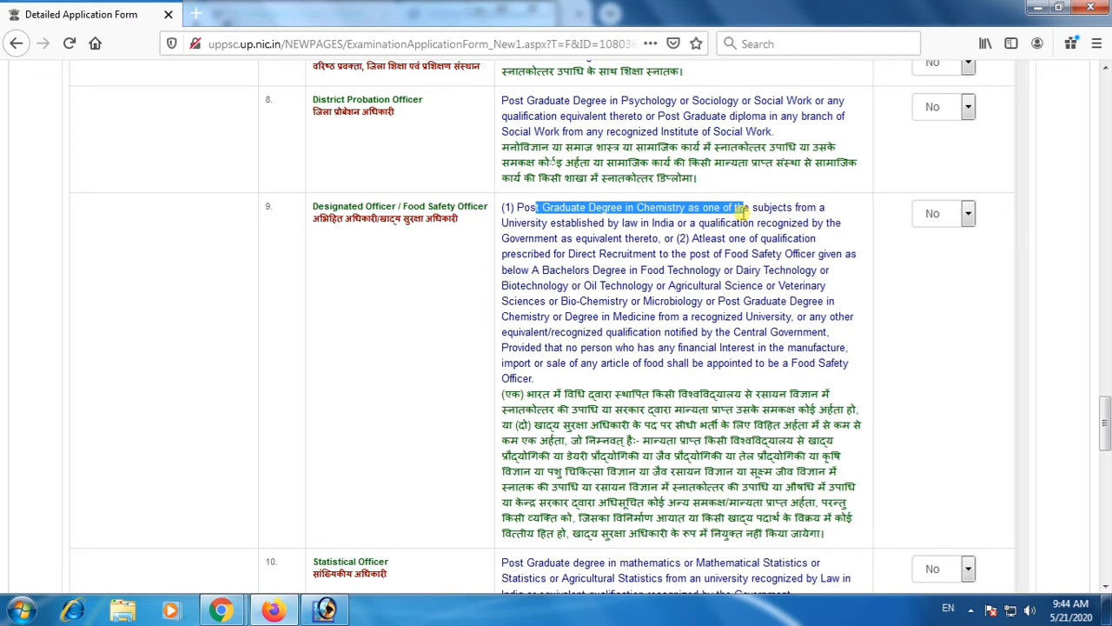
drag(687, 240, 769, 252)
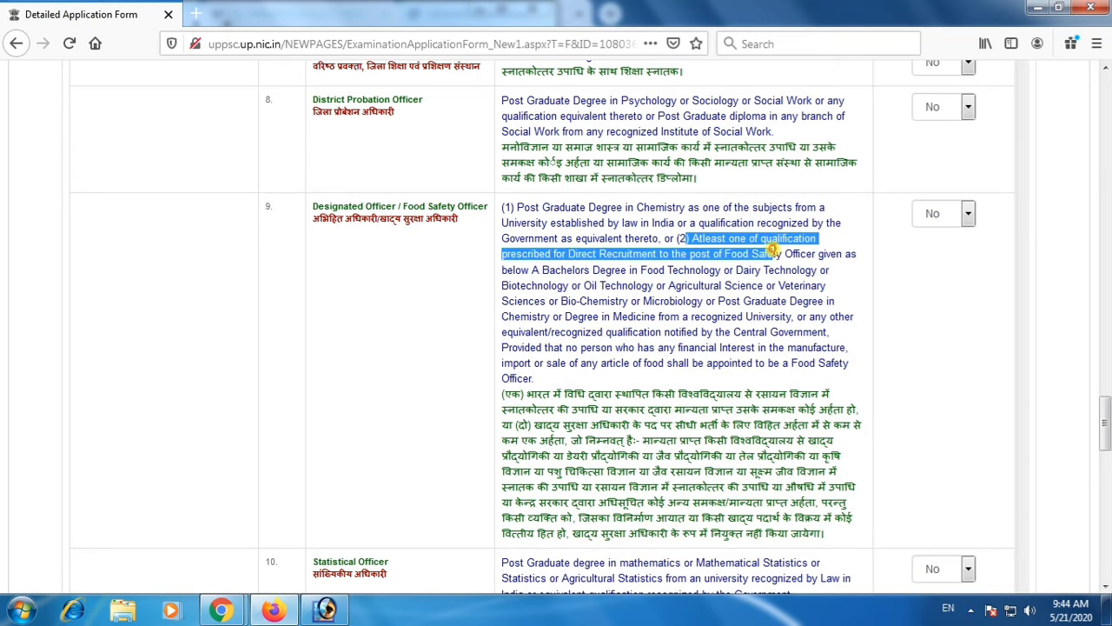
click(769, 252)
Examine the specific qualifications from District Probation Officer up to District Audit Officer, plus the Hindi question and address section.
scroll(686, 269, up, 1)
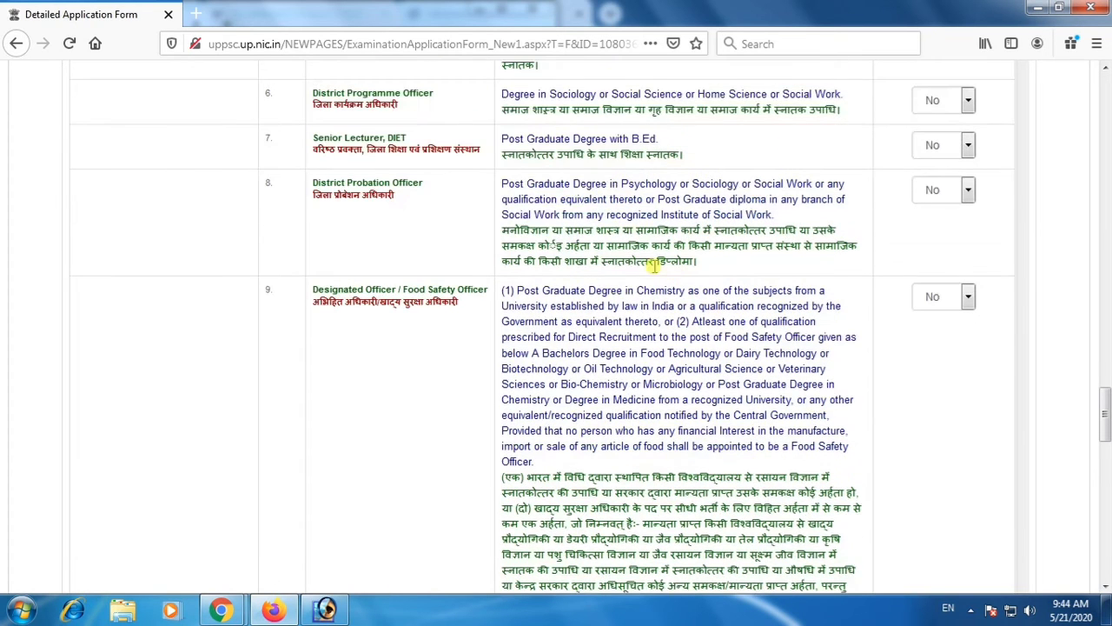
drag(558, 183, 744, 198)
click(743, 198)
scroll(619, 213, up, 1)
drag(600, 220, 658, 224)
click(657, 224)
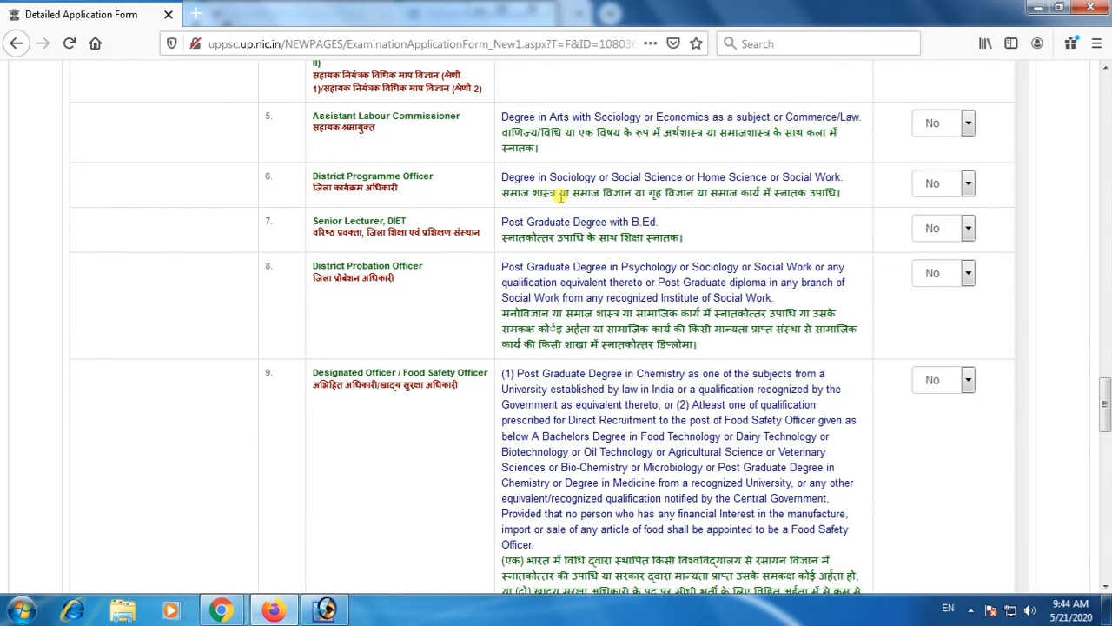
drag(534, 177, 669, 179)
scroll(617, 226, up, 2)
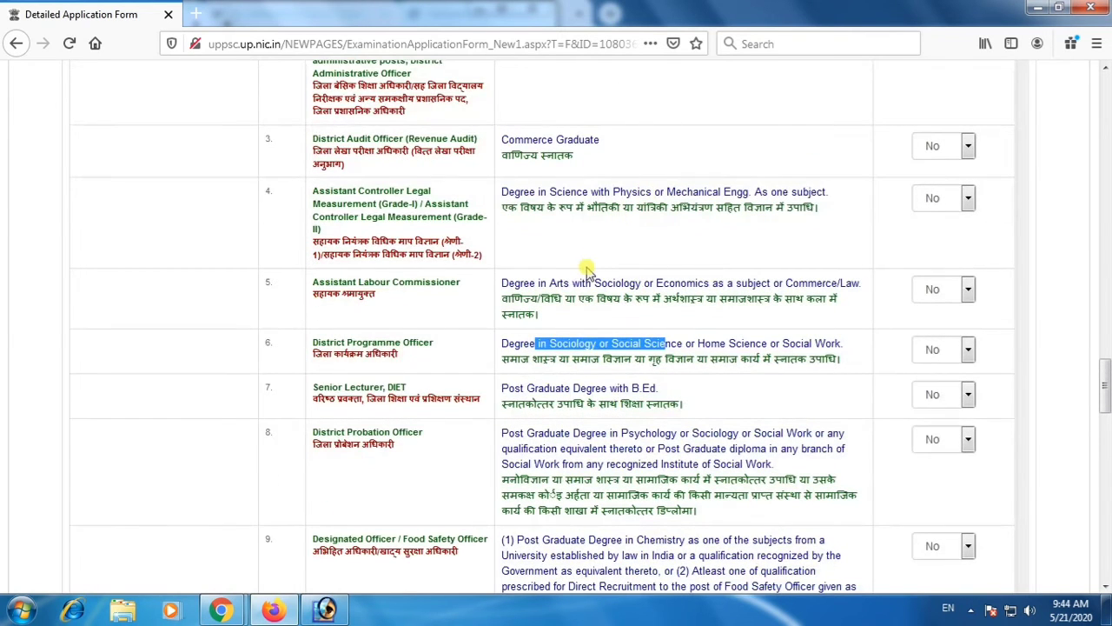
drag(573, 280, 695, 283)
click(686, 282)
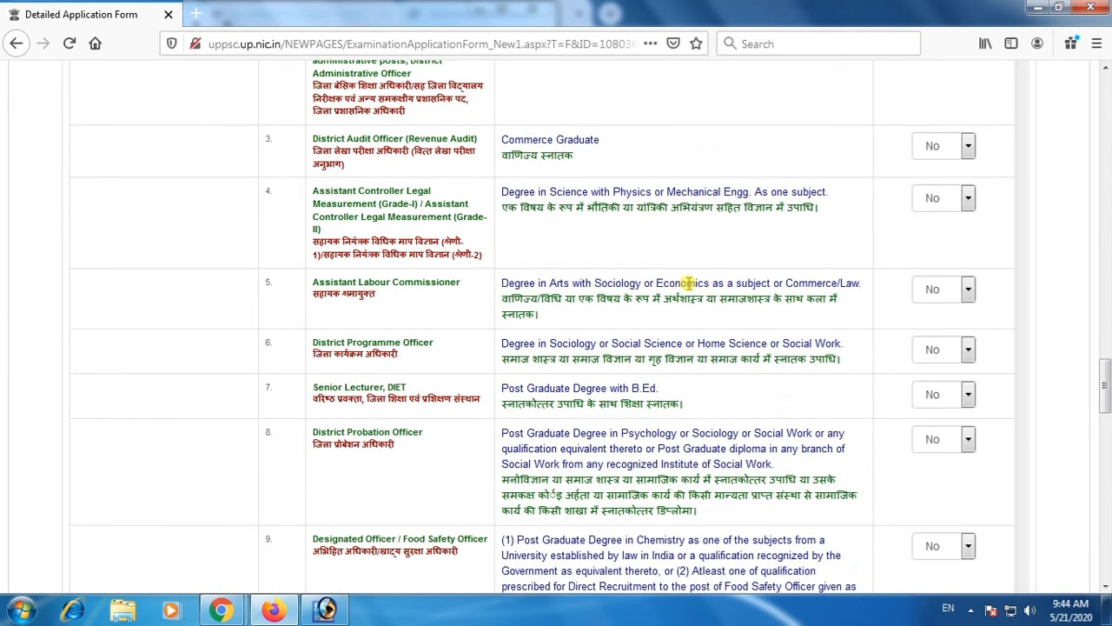
scroll(626, 270, up, 1)
drag(576, 274, 712, 276)
click(709, 277)
drag(559, 236, 620, 232)
click(620, 232)
scroll(620, 233, up, 1)
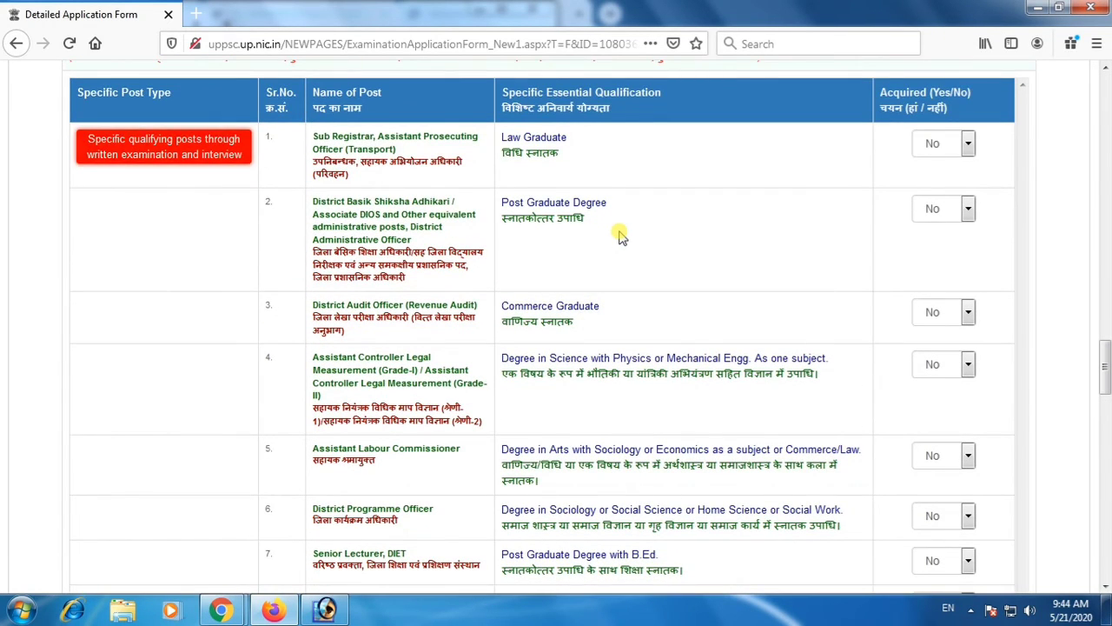
scroll(620, 234, down, 3)
scroll(619, 234, down, 12)
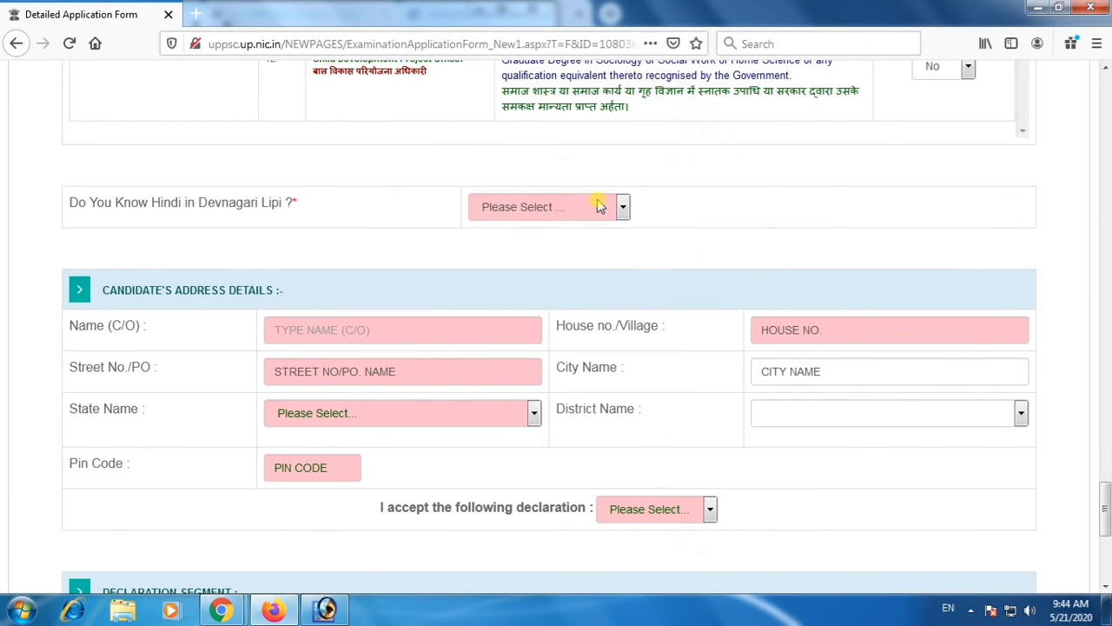
Answer Yes to the question about knowing Hindi in Devnagari Lipi.
click(598, 206)
click(576, 249)
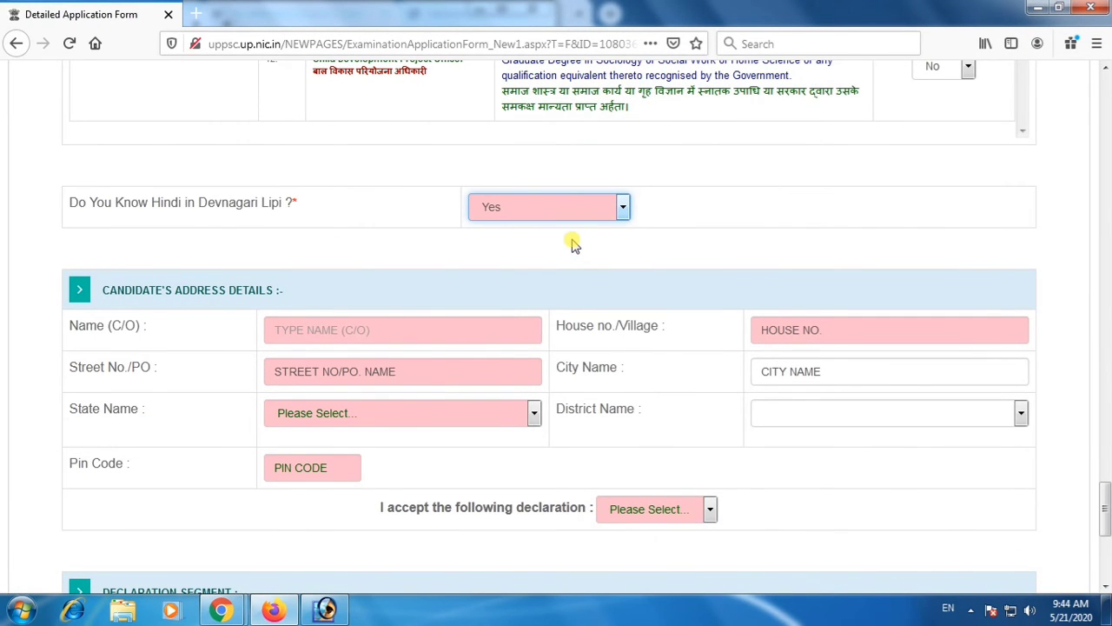
Examine the specific essential qualifications for Child Development Project Officer and the posts requiring a Post Graduate Degree.
scroll(526, 237, up, 2)
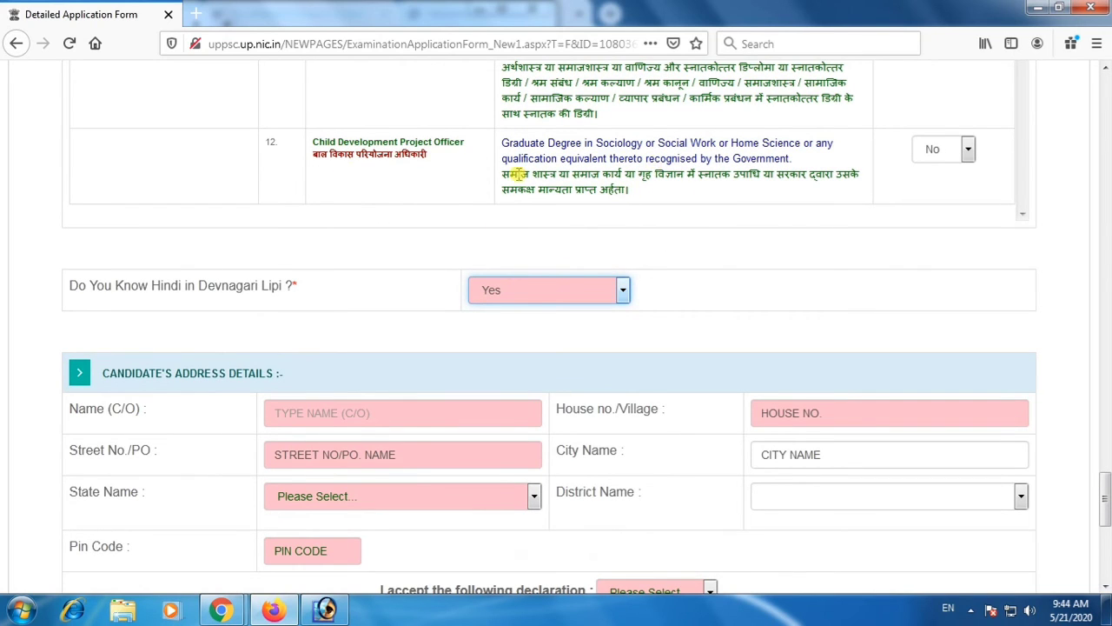
drag(519, 174, 648, 191)
click(653, 198)
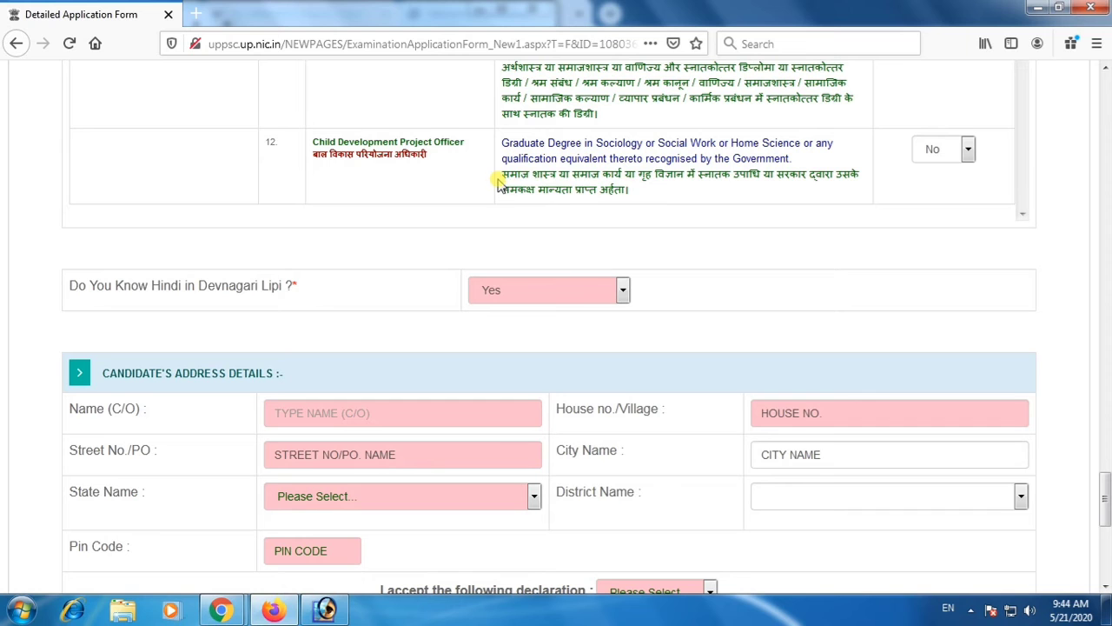
drag(541, 175, 638, 191)
click(641, 194)
scroll(640, 193, up, 3)
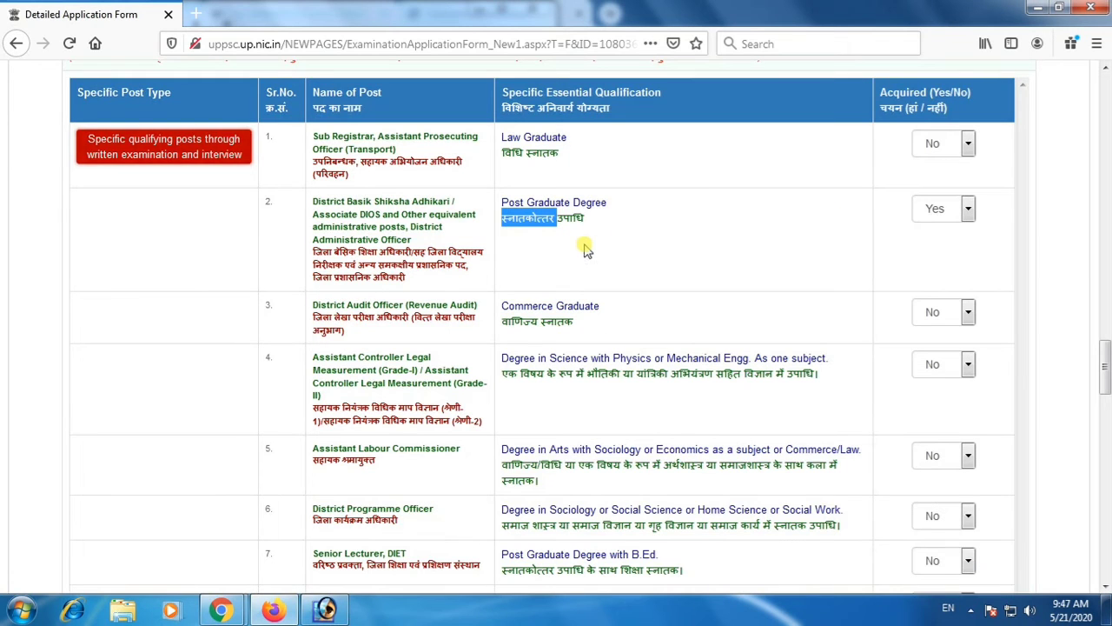
drag(630, 221, 497, 219)
click(743, 298)
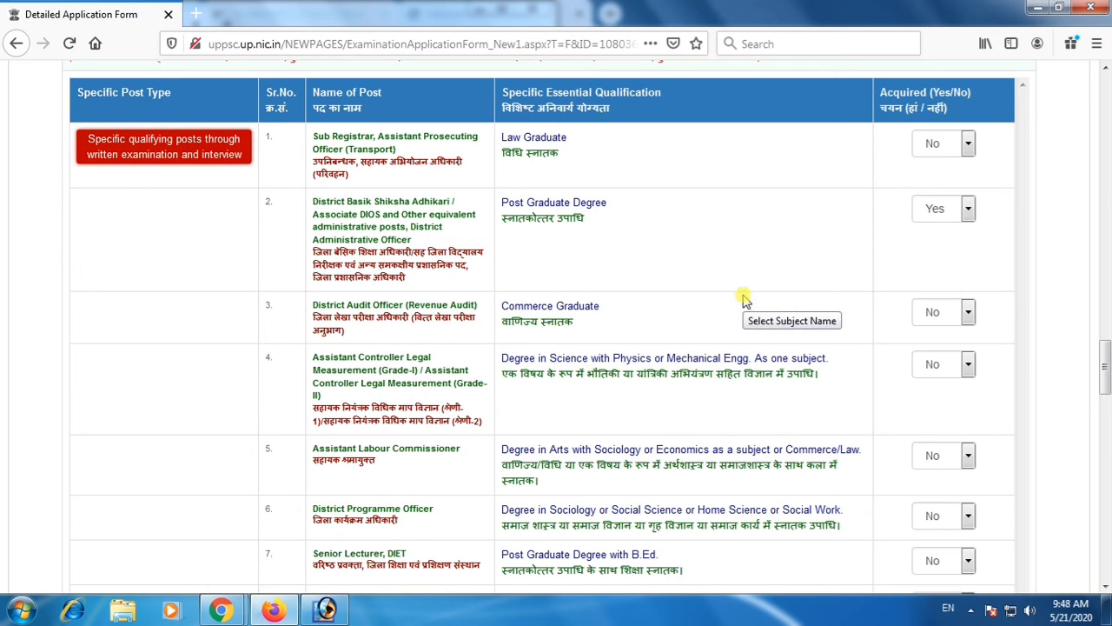
scroll(832, 358, down, 10)
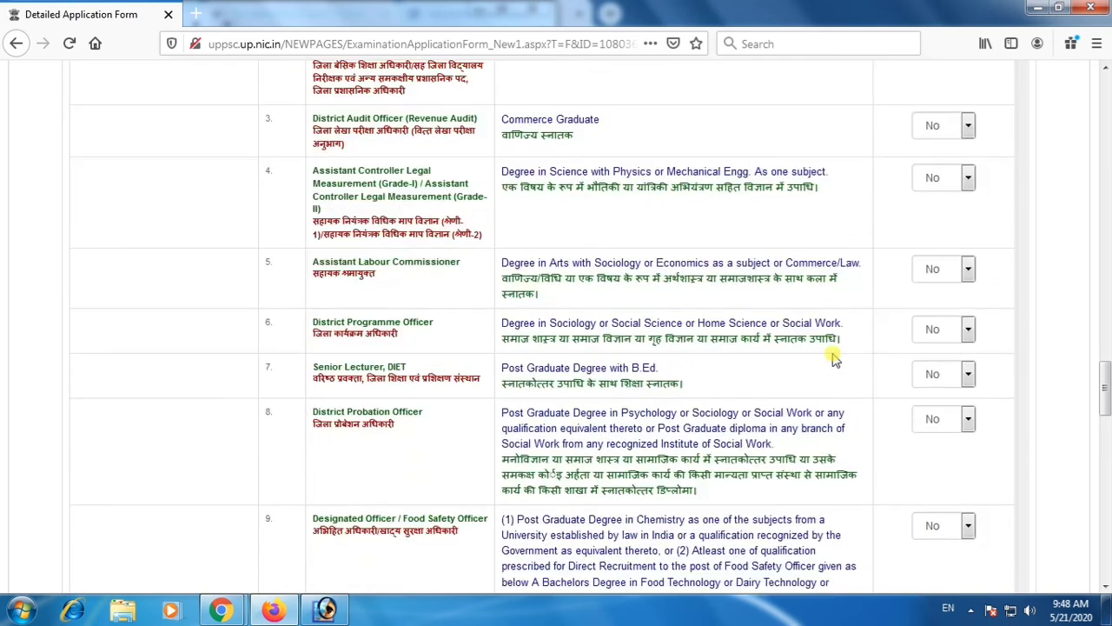
Fill in the care-of name and the house number or village in the candidate's address details.
scroll(783, 369, down, 8)
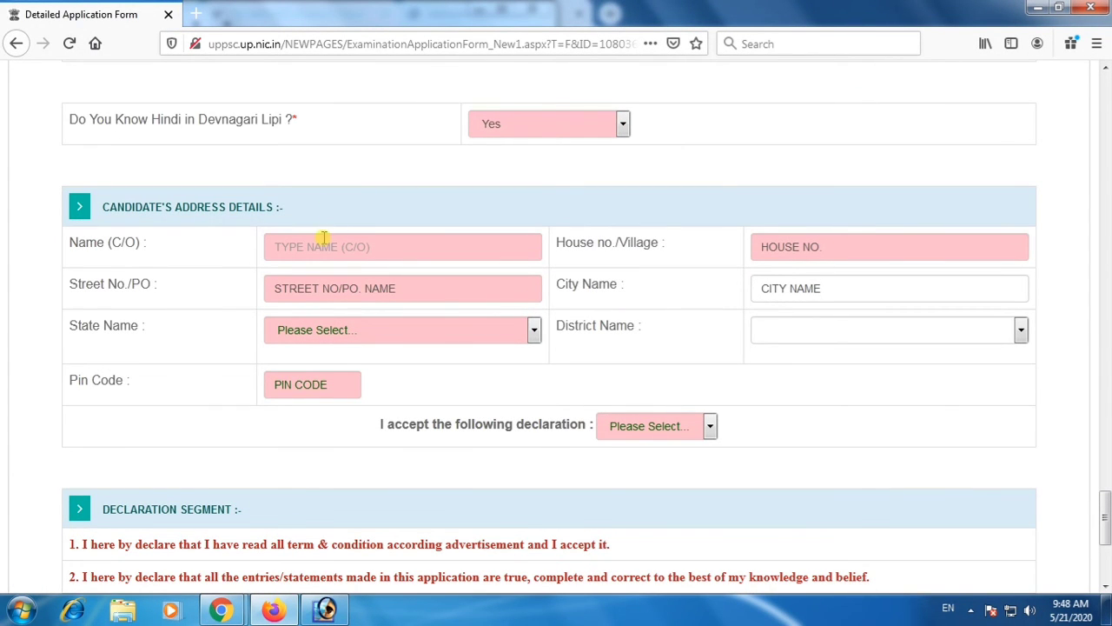
click(319, 247)
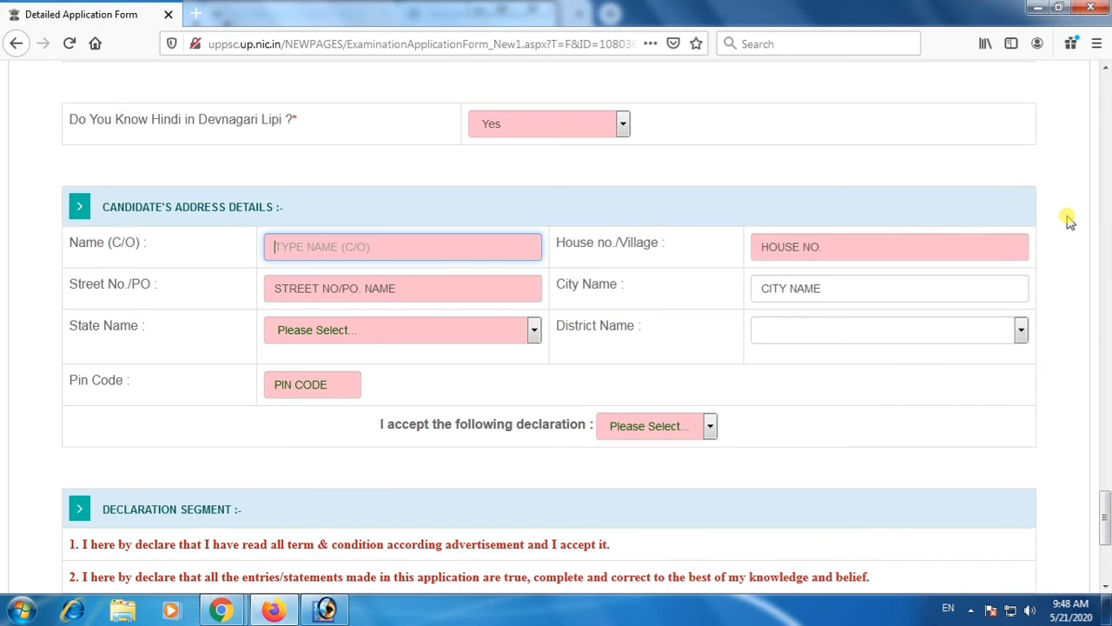
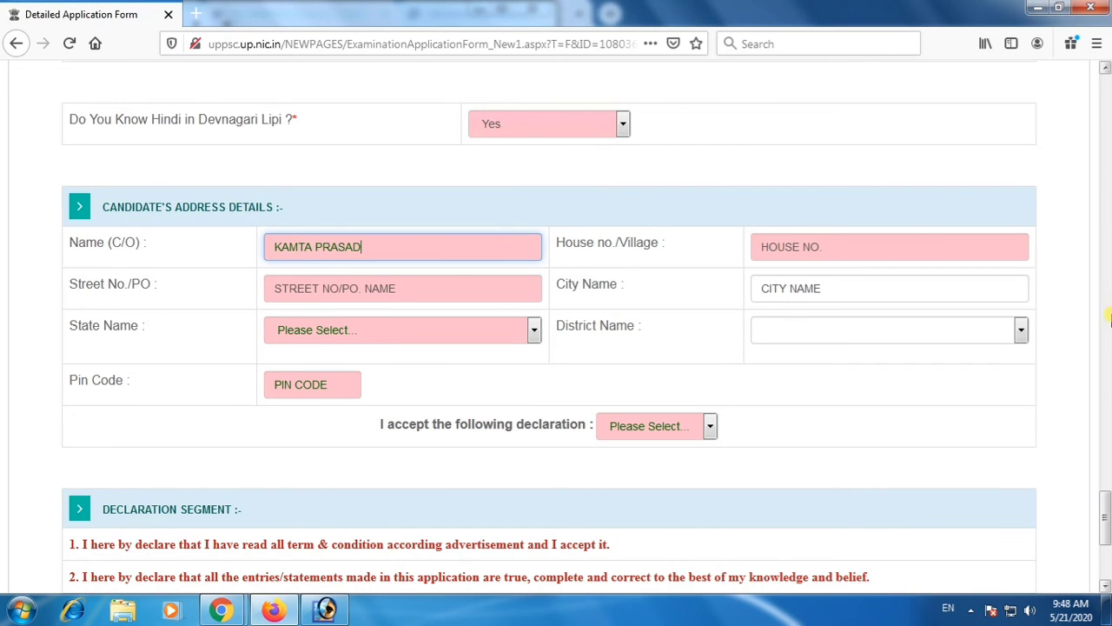
click(795, 252)
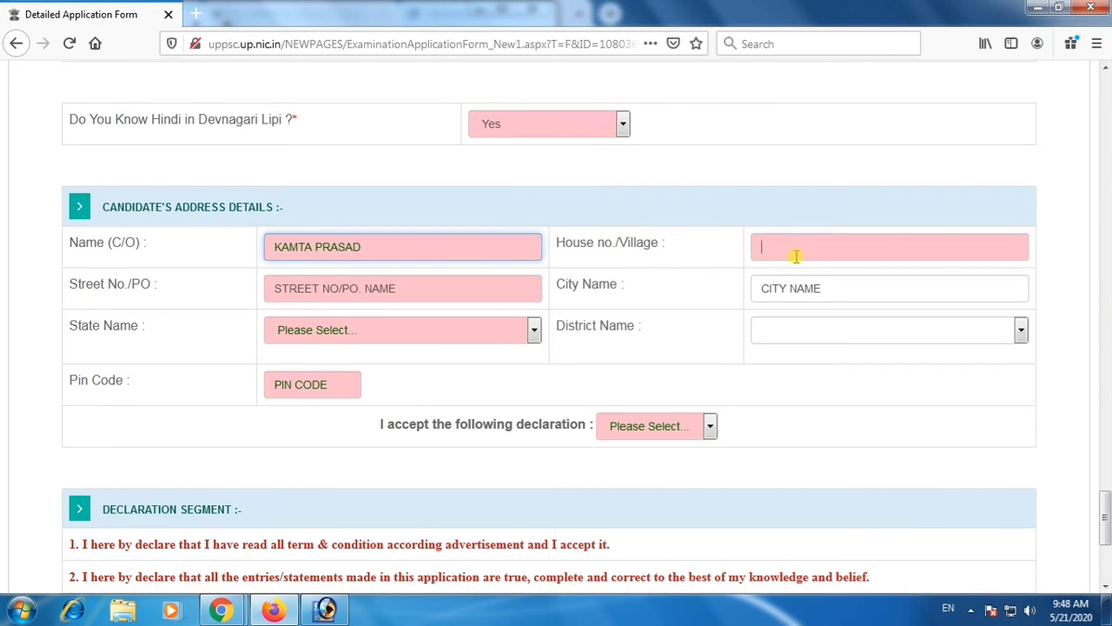
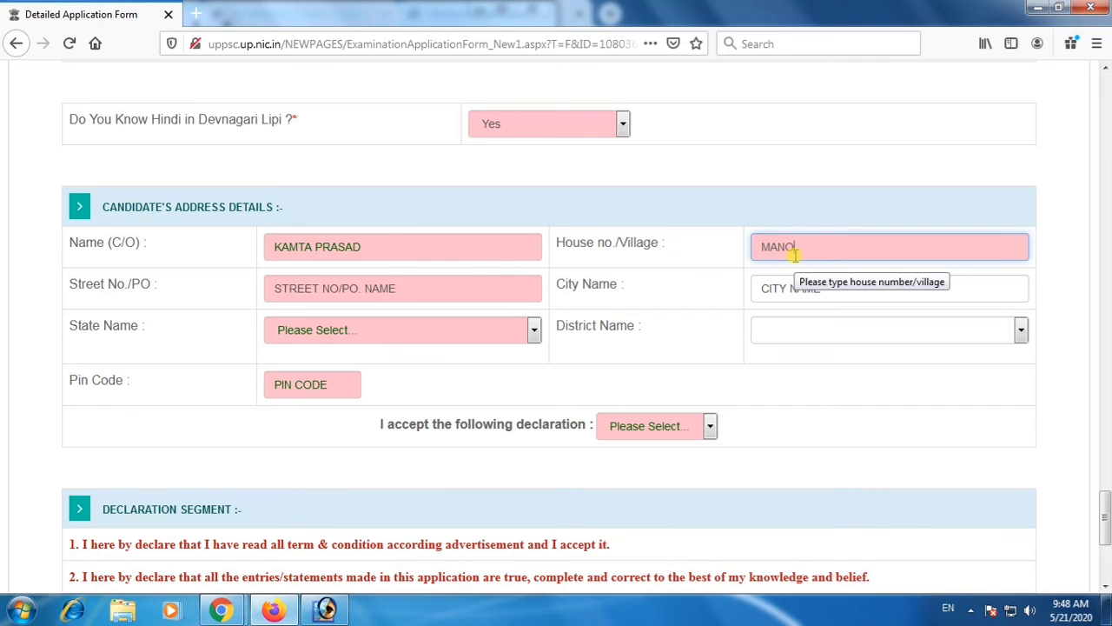
Fill in the street or post office and the city name in the candidate's address details.
click(379, 290)
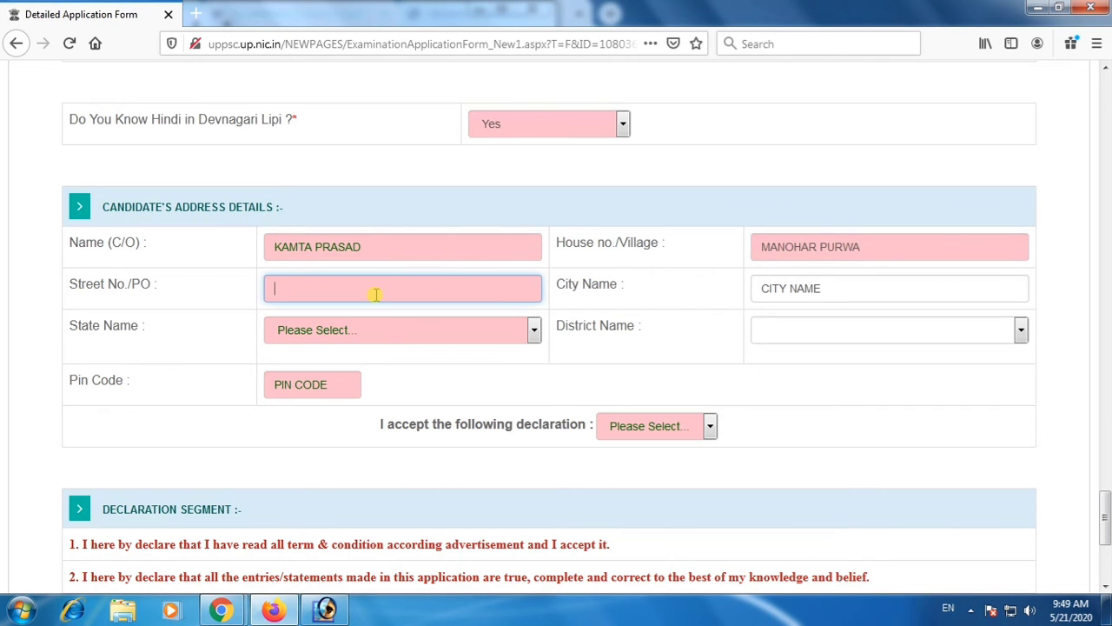
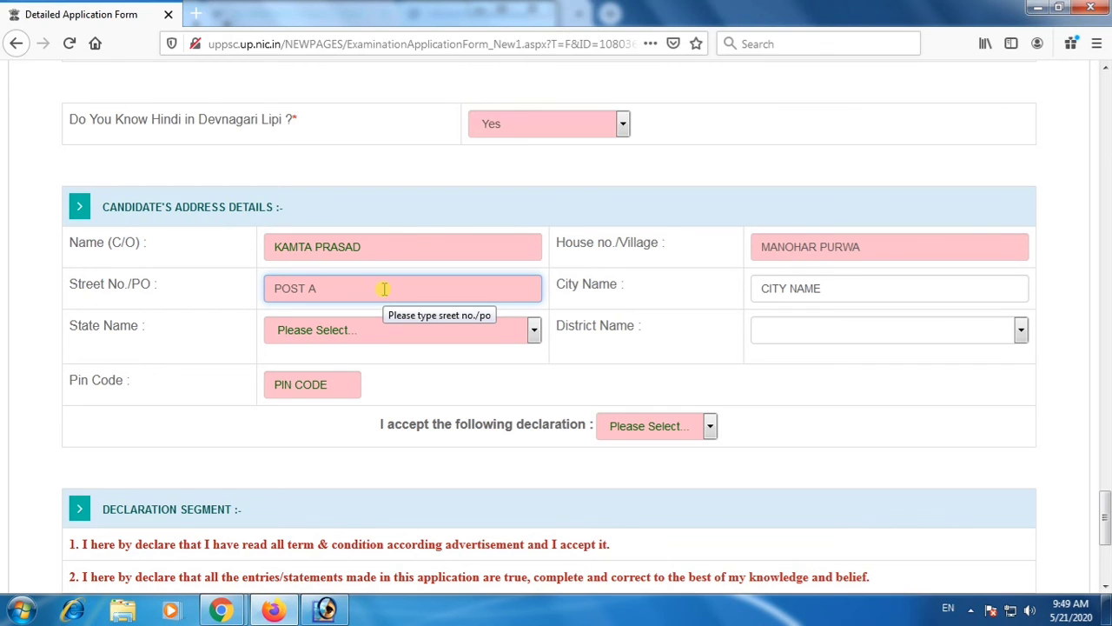
click(759, 287)
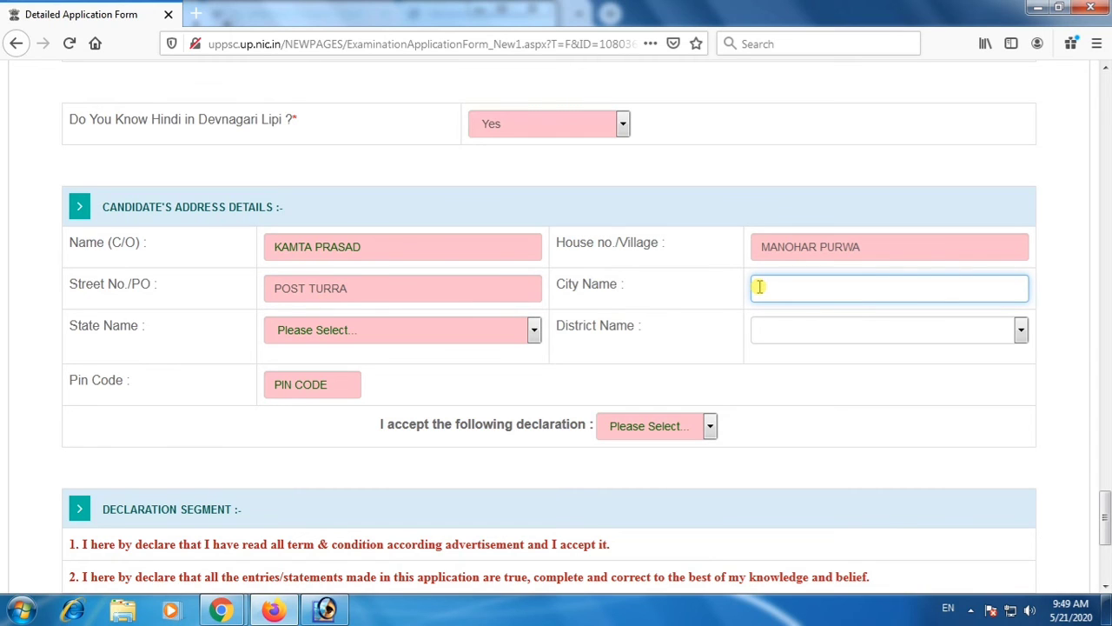
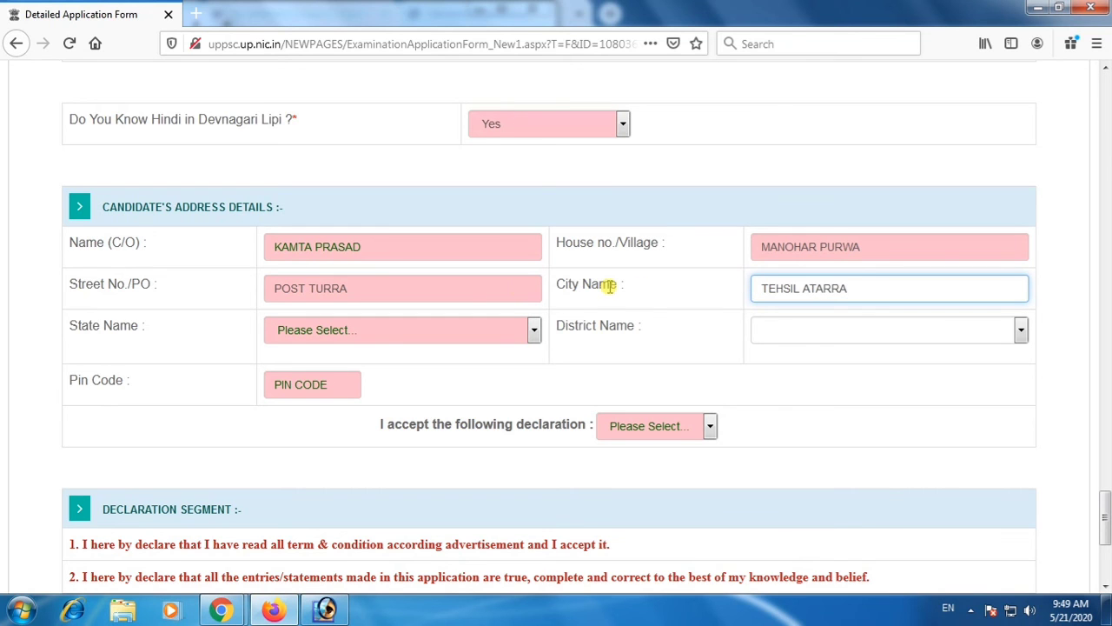
Select the candidate's state and district in the address details.
click(380, 329)
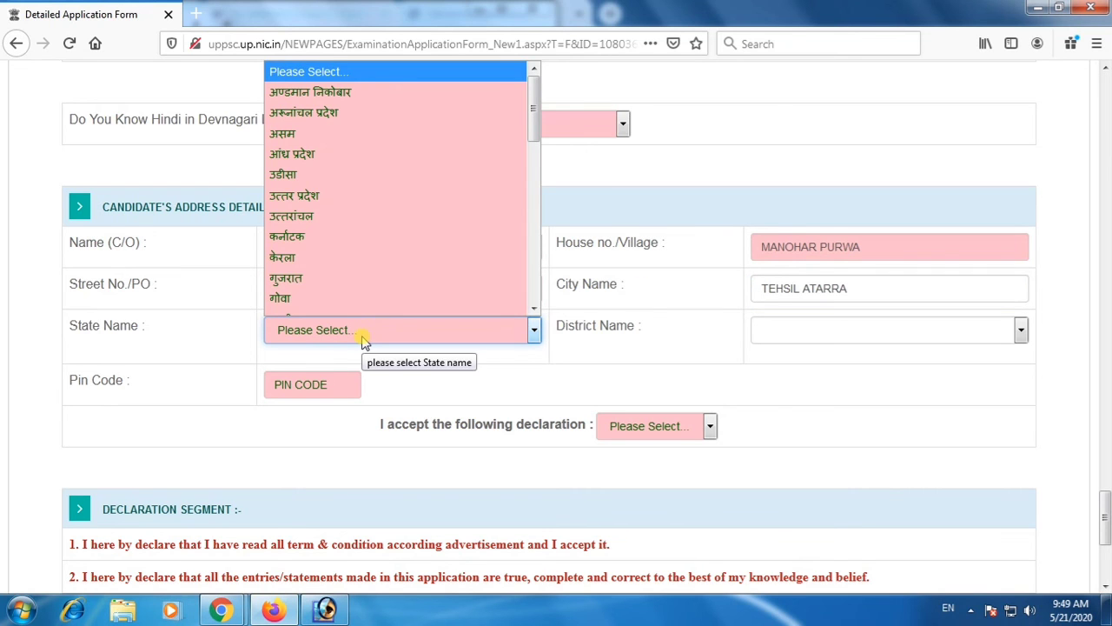
scroll(378, 250, down, 2)
scroll(378, 250, up, 2)
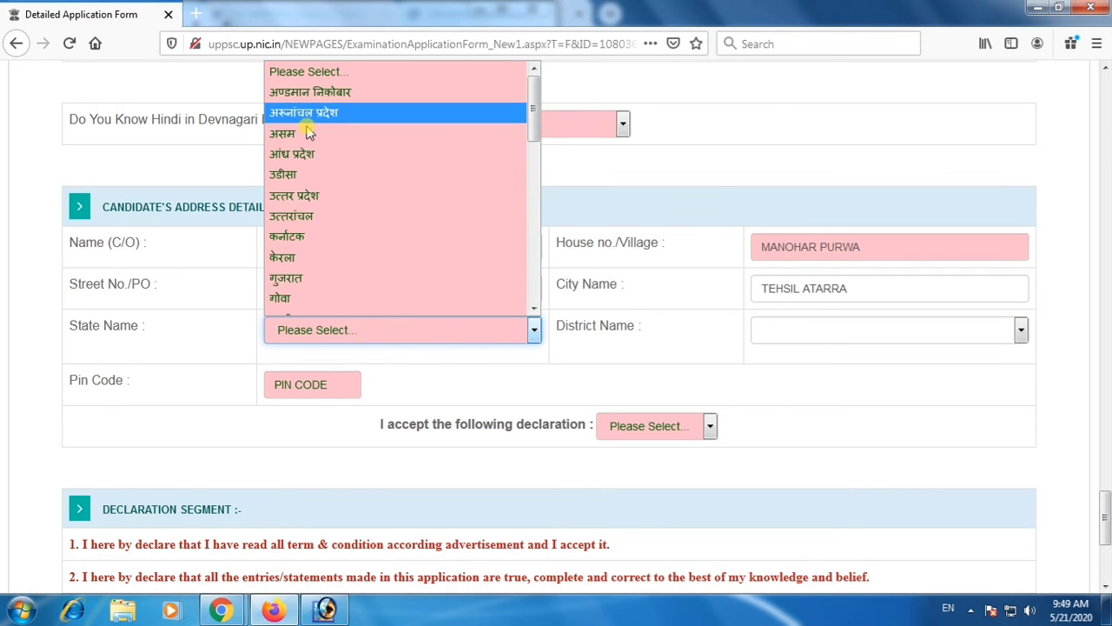
click(310, 195)
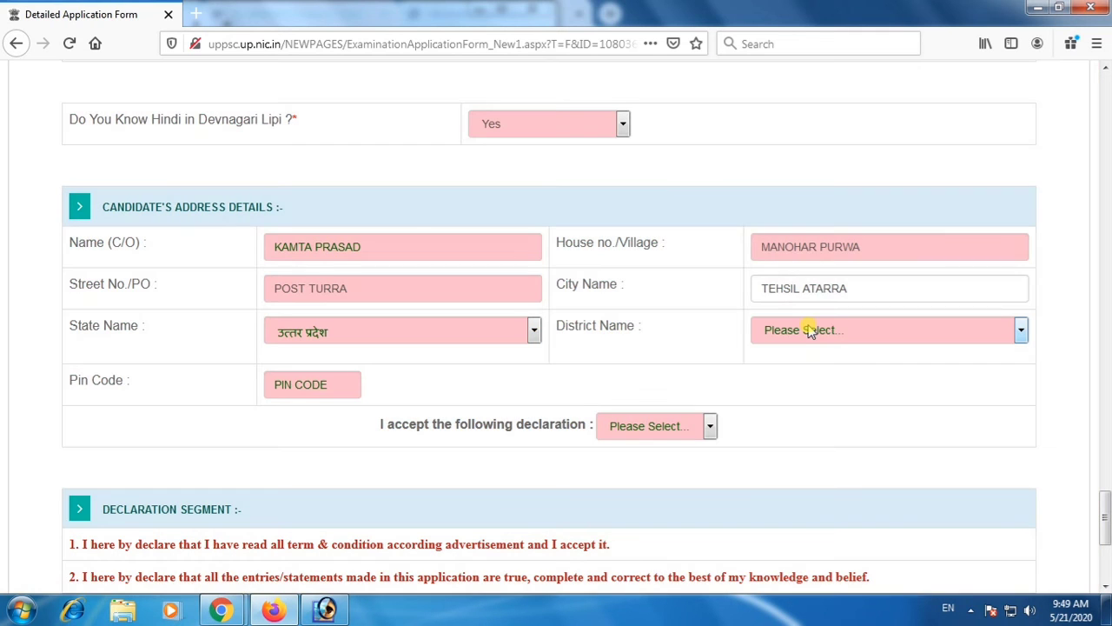
click(808, 330)
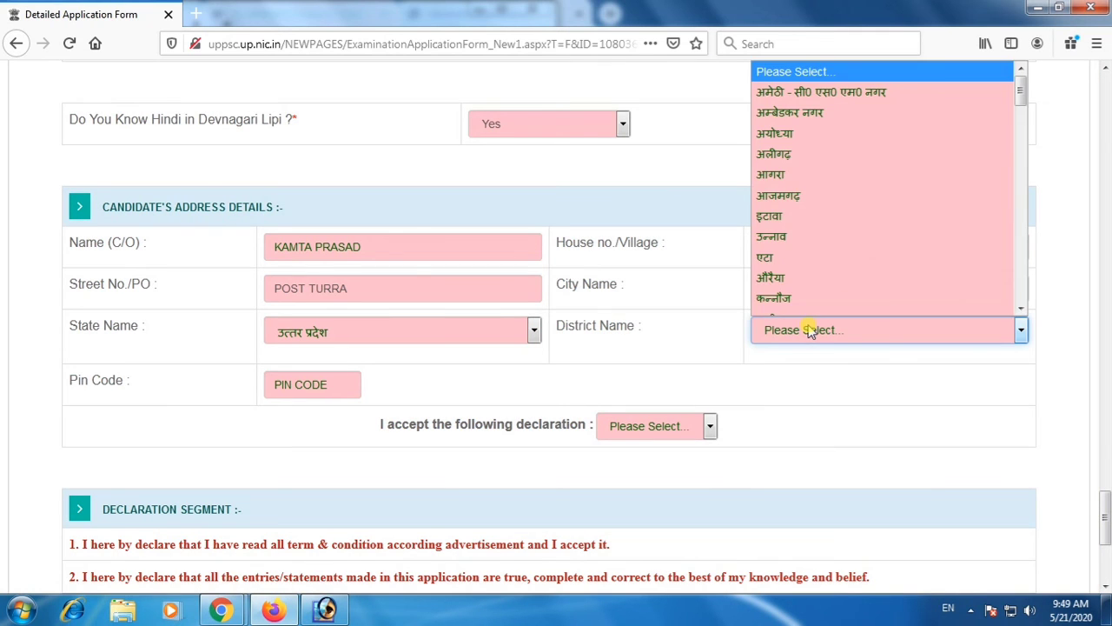
scroll(806, 181, down, 1)
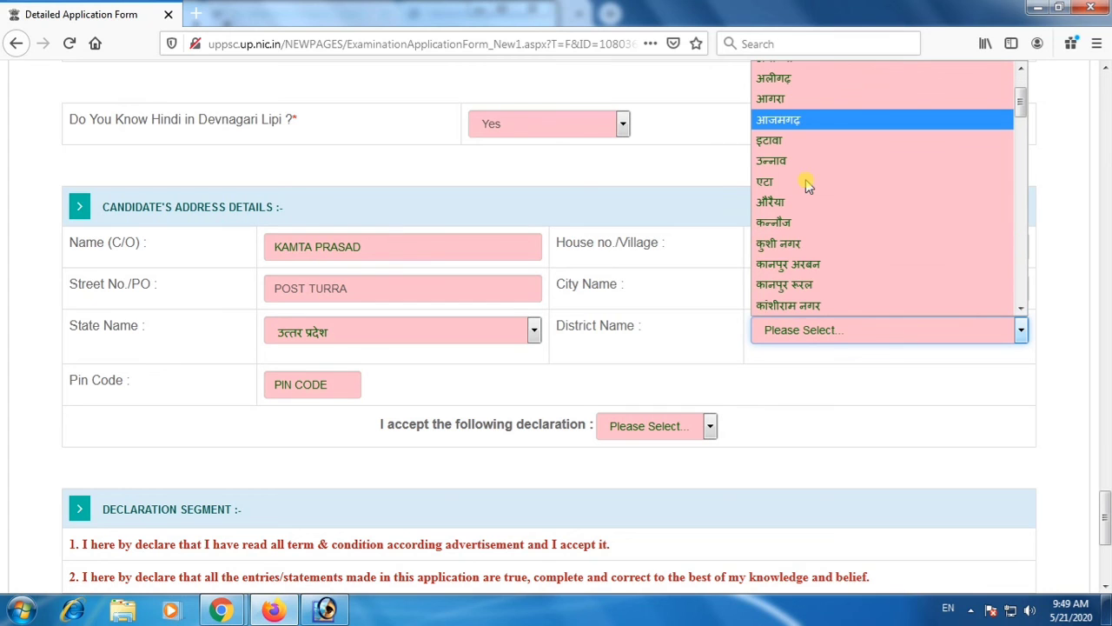
scroll(805, 179, down, 8)
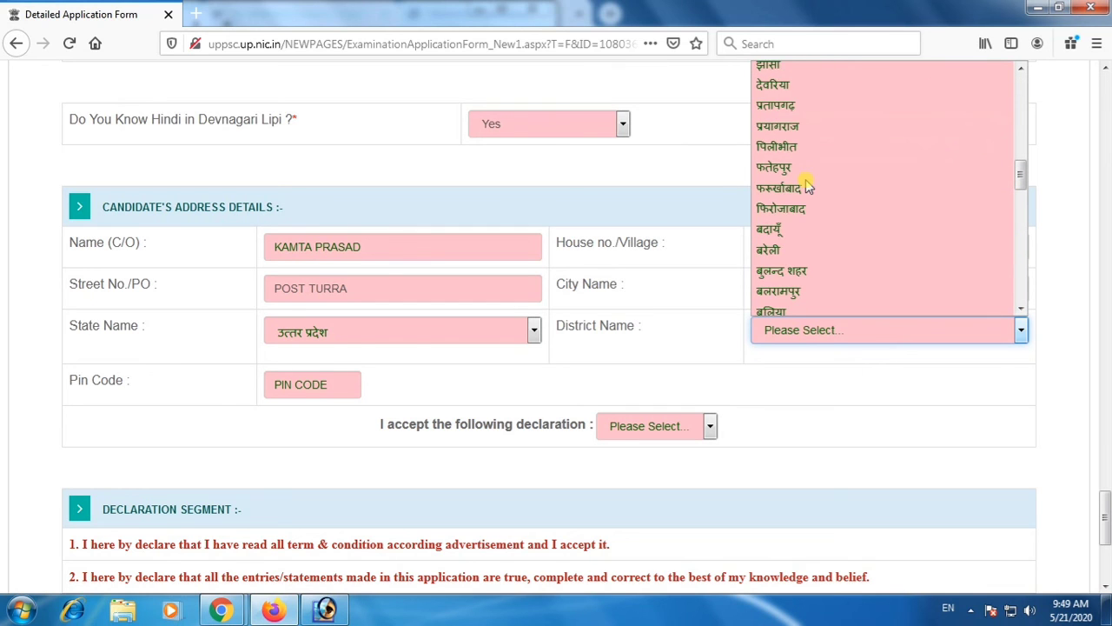
scroll(782, 252, down, 1)
scroll(793, 264, down, 1)
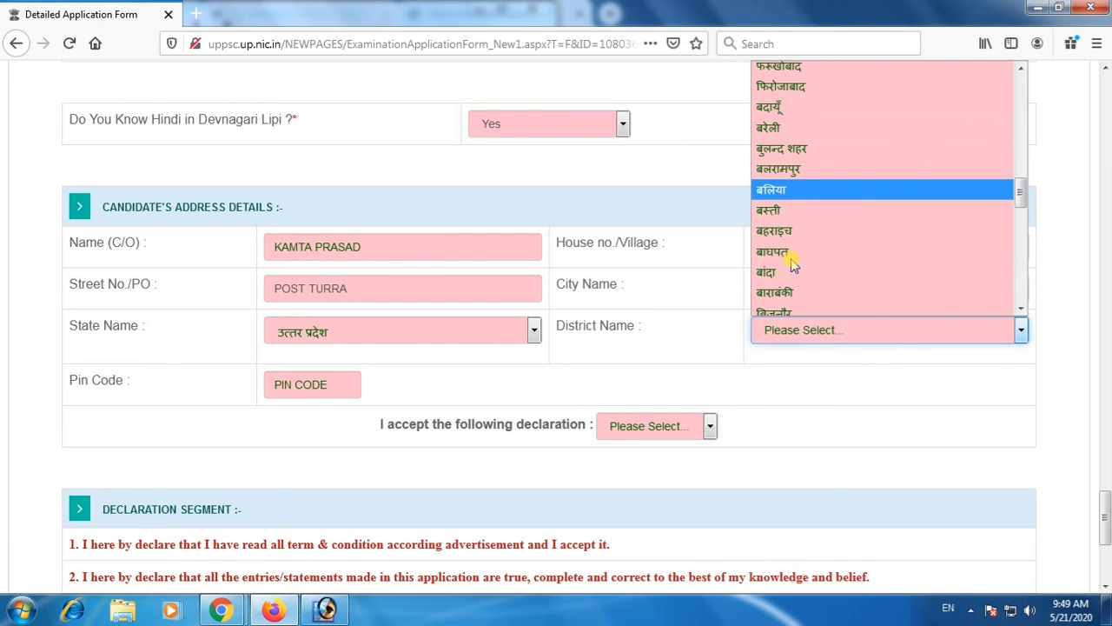
click(768, 272)
Enter the address's postal pin code and set acceptance of the declaration to Yes.
click(337, 385)
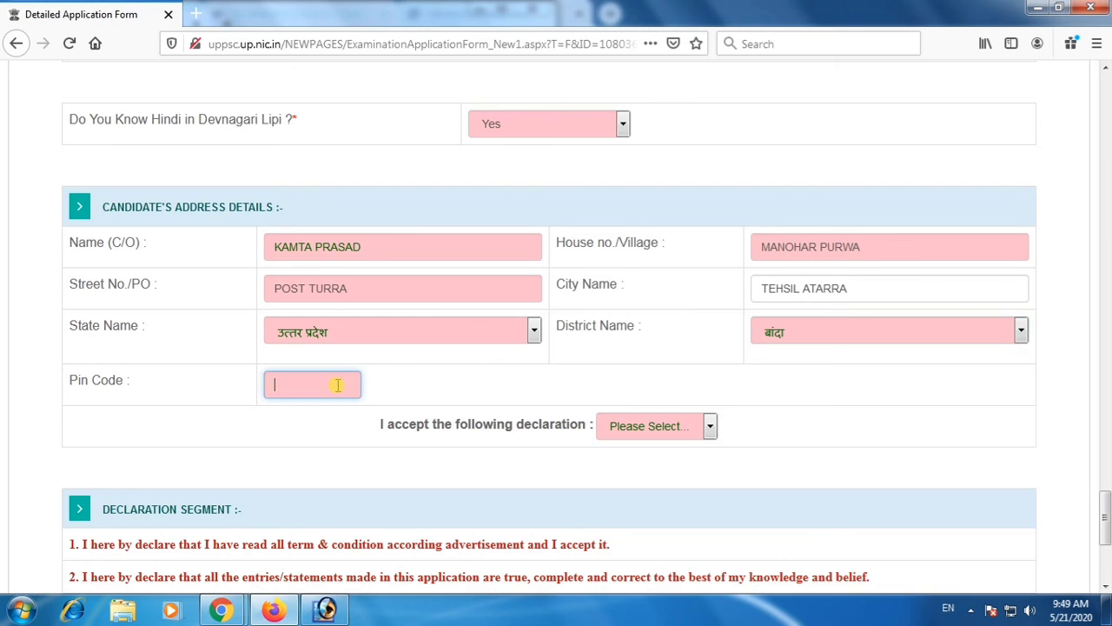
text(210)
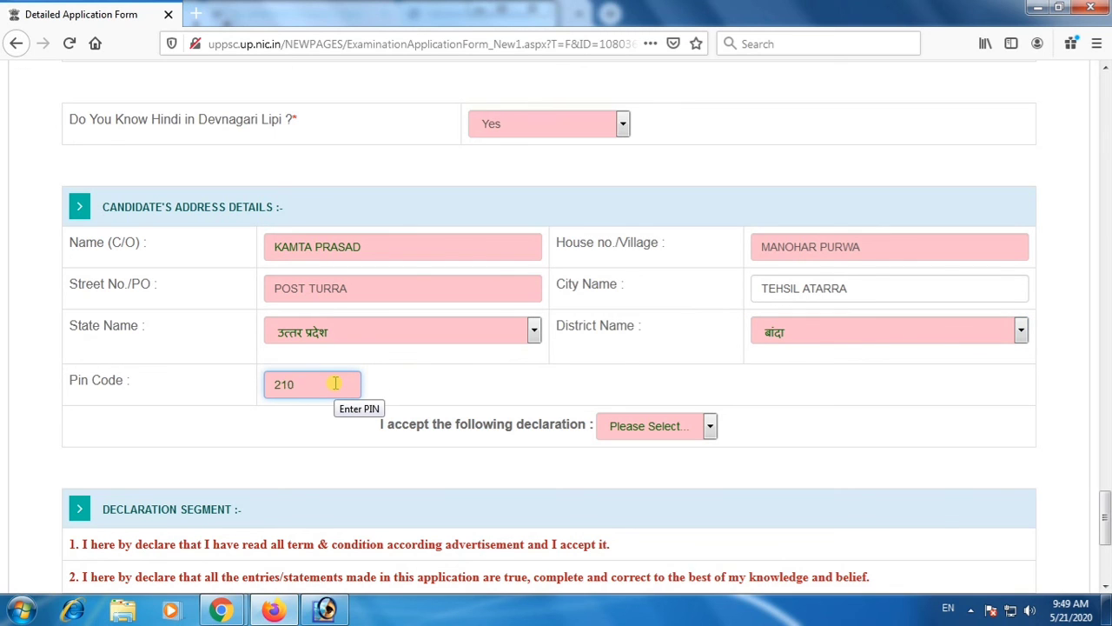
text(202)
click(662, 425)
click(612, 491)
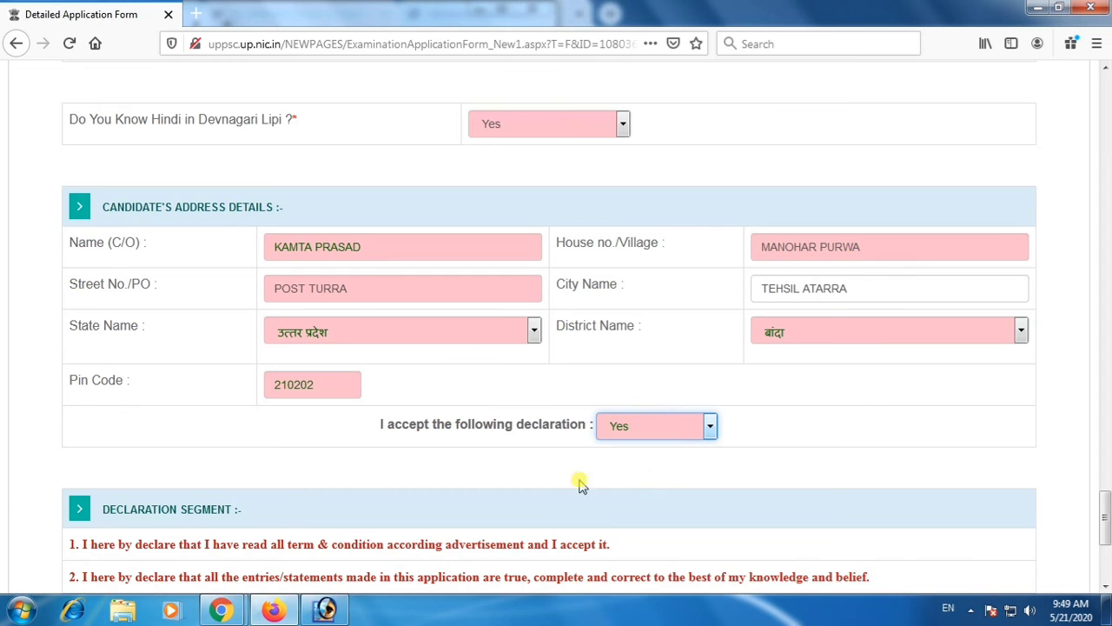
Recheck the address details, open the preview of the application form and confirm that the details are filled correctly.
scroll(363, 482, down, 3)
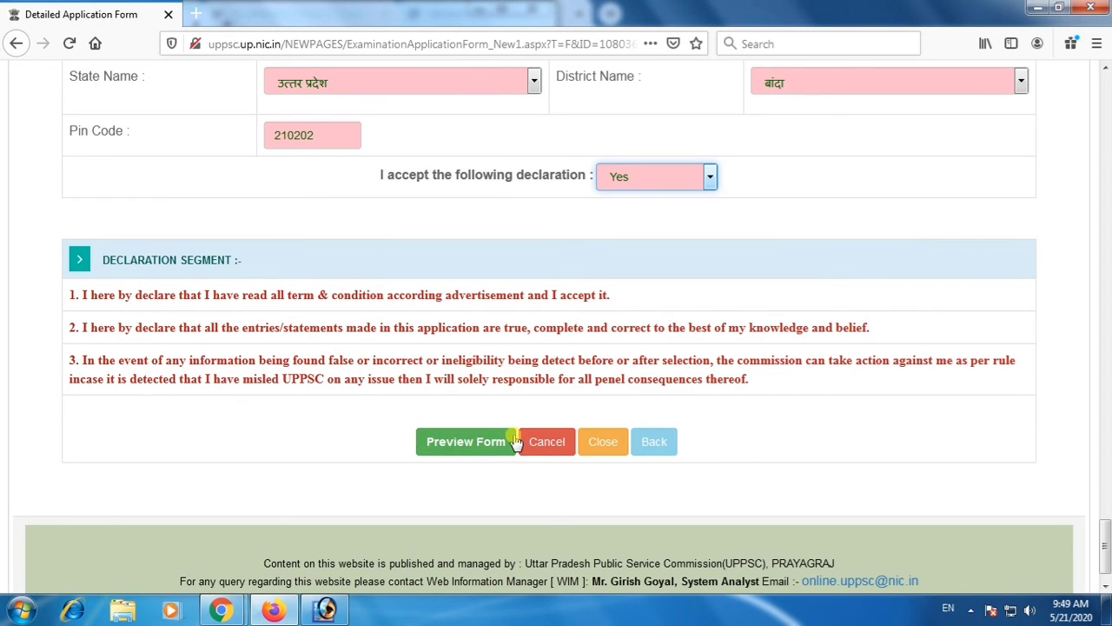
scroll(323, 365, up, 3)
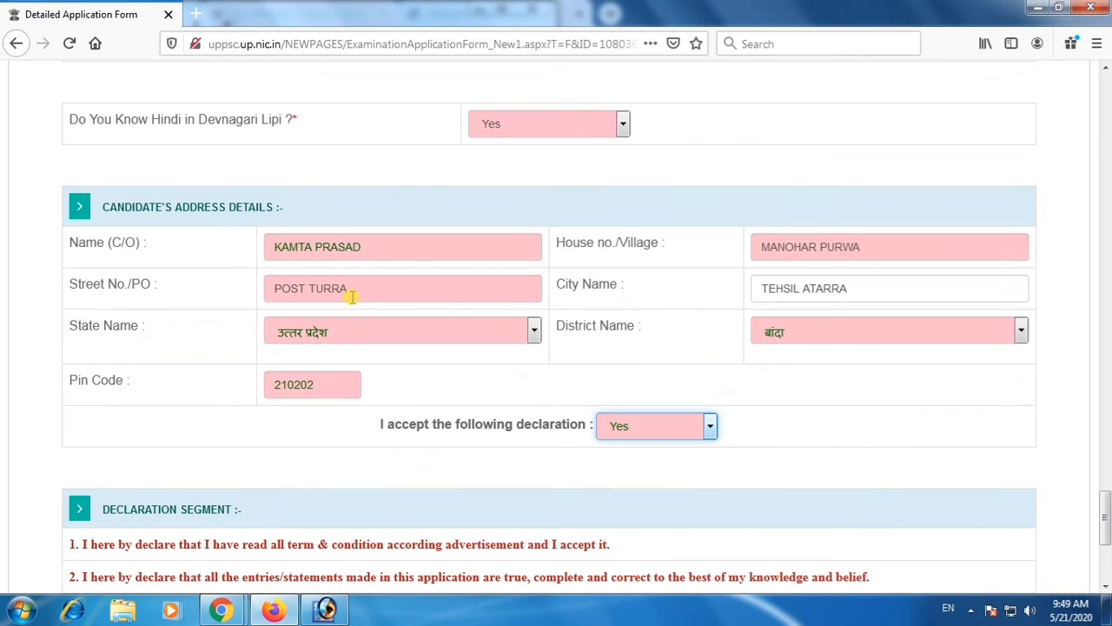
scroll(412, 397, down, 4)
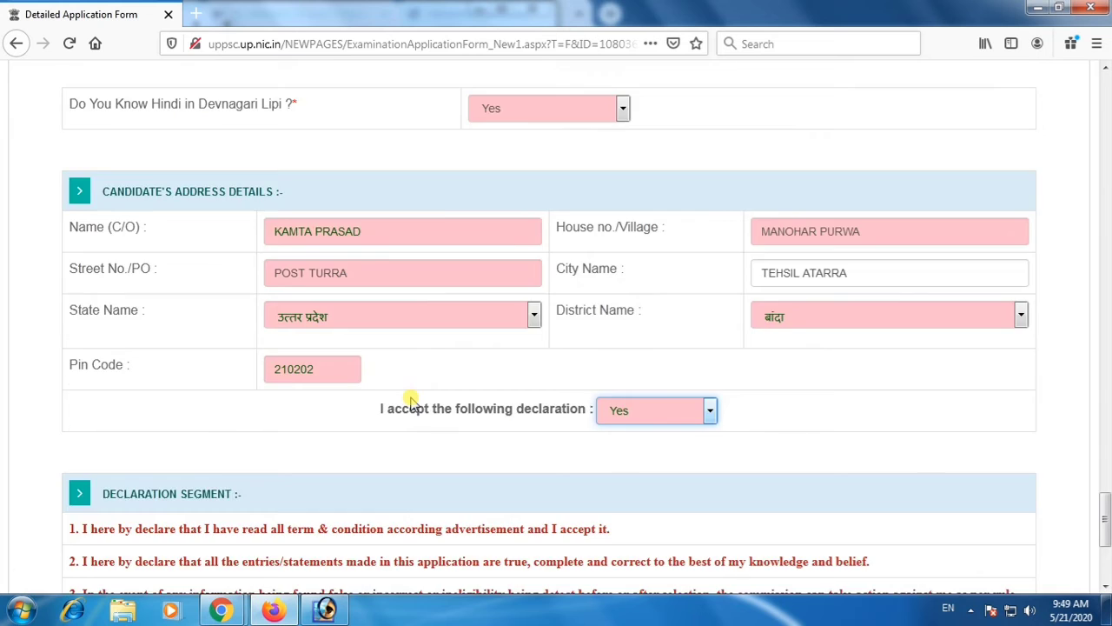
click(462, 405)
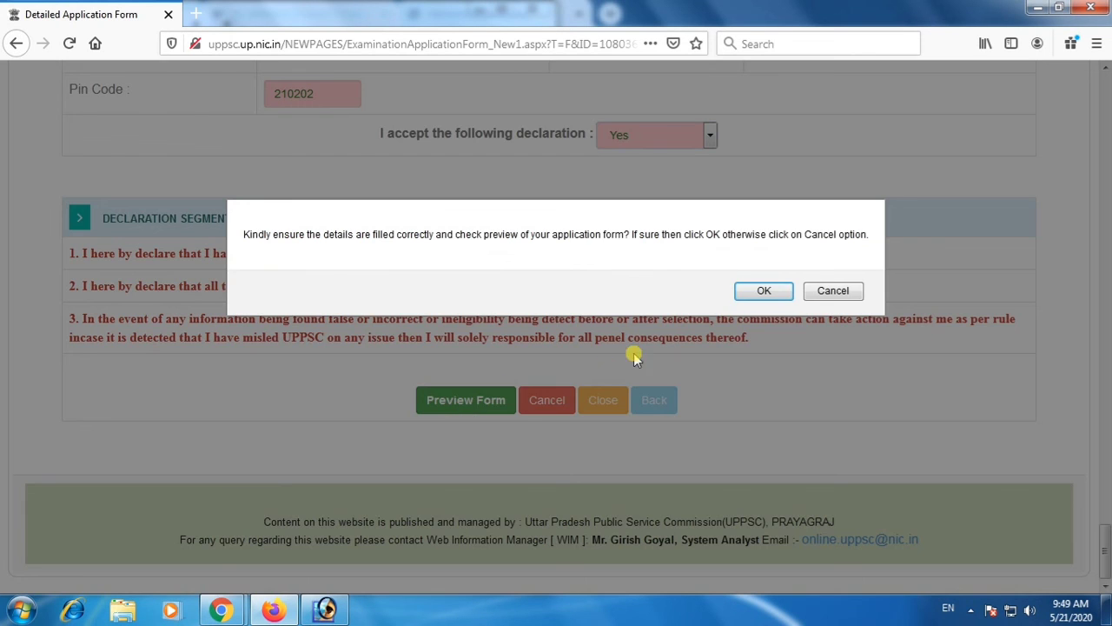
click(756, 292)
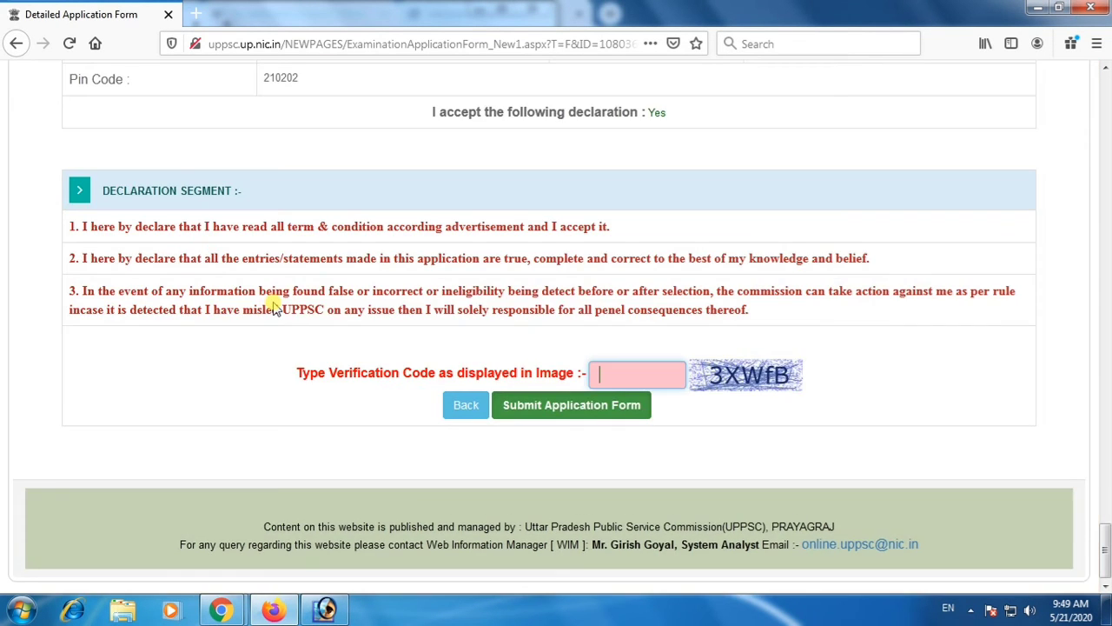
Enter the verification code from the image, submit the application form with confirmation, and view the submission slip.
scroll(273, 301, up, 2)
scroll(415, 371, down, 3)
click(612, 369)
text(3)
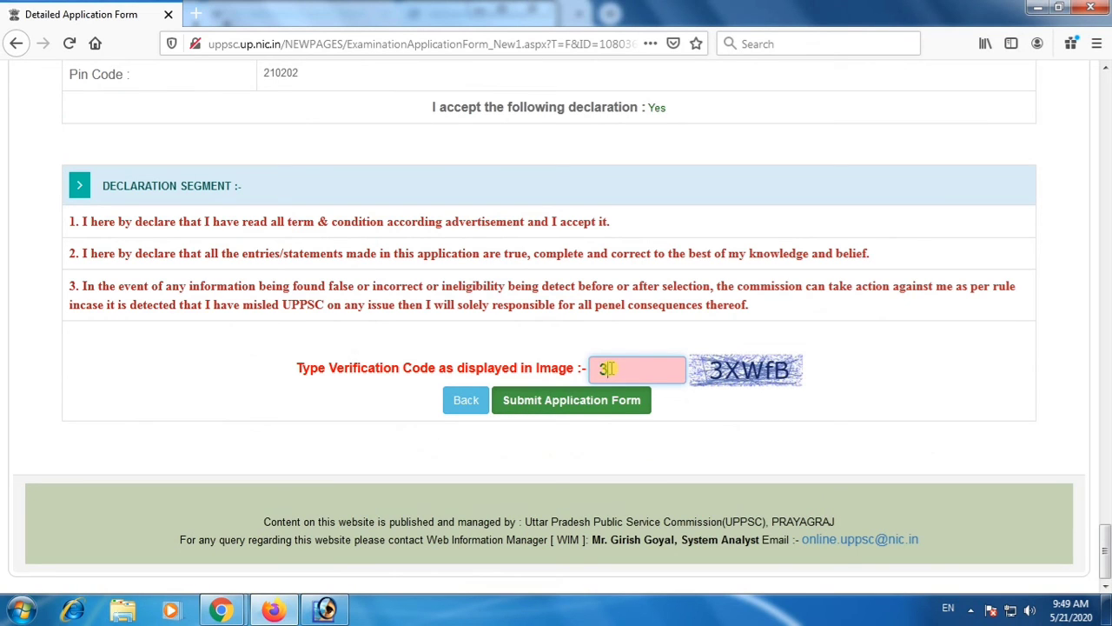
text(XWfB)
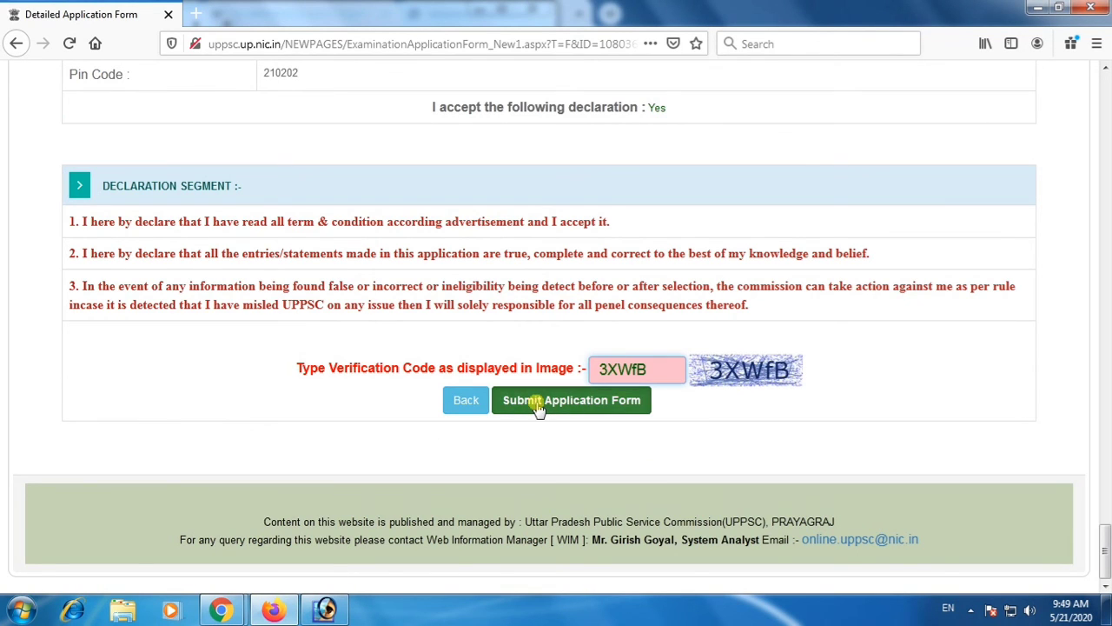
click(534, 402)
click(676, 291)
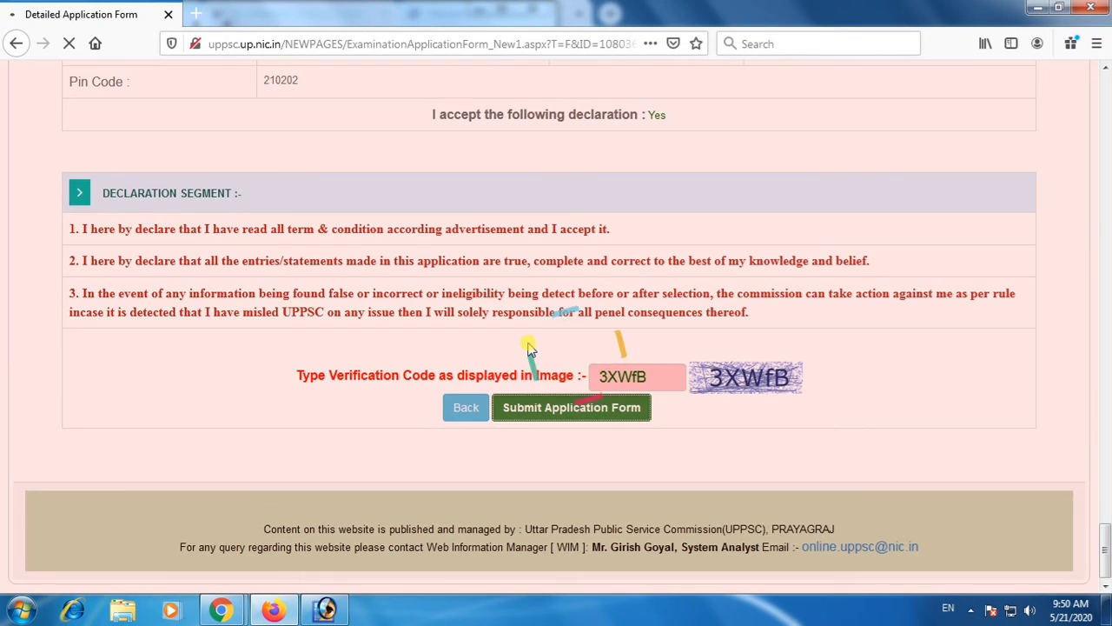
scroll(531, 344, down, 3)
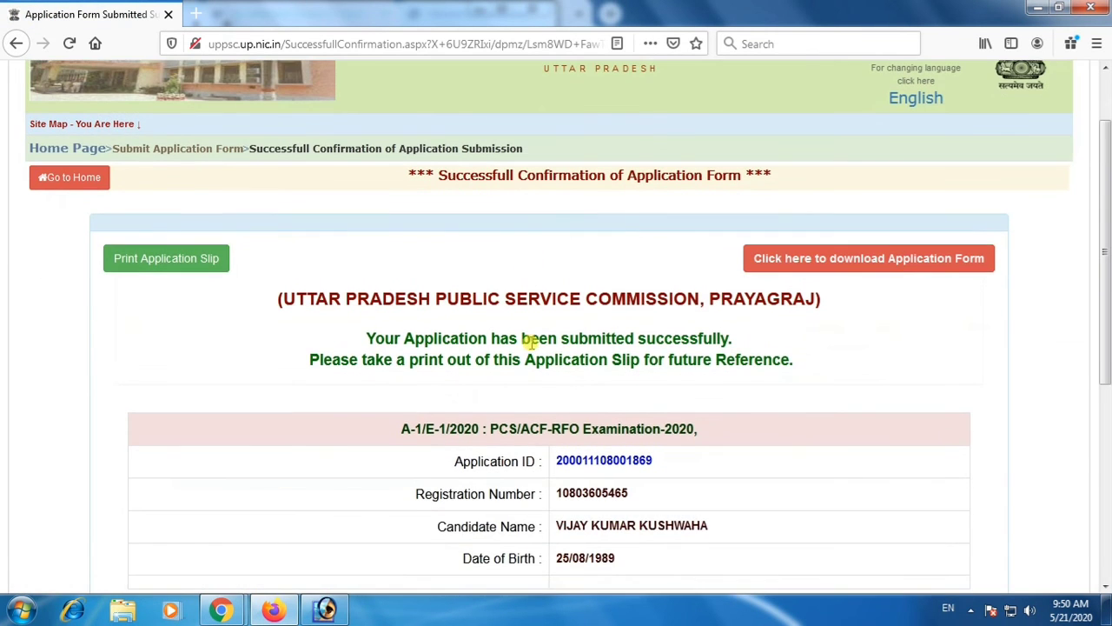
scroll(531, 345, down, 2)
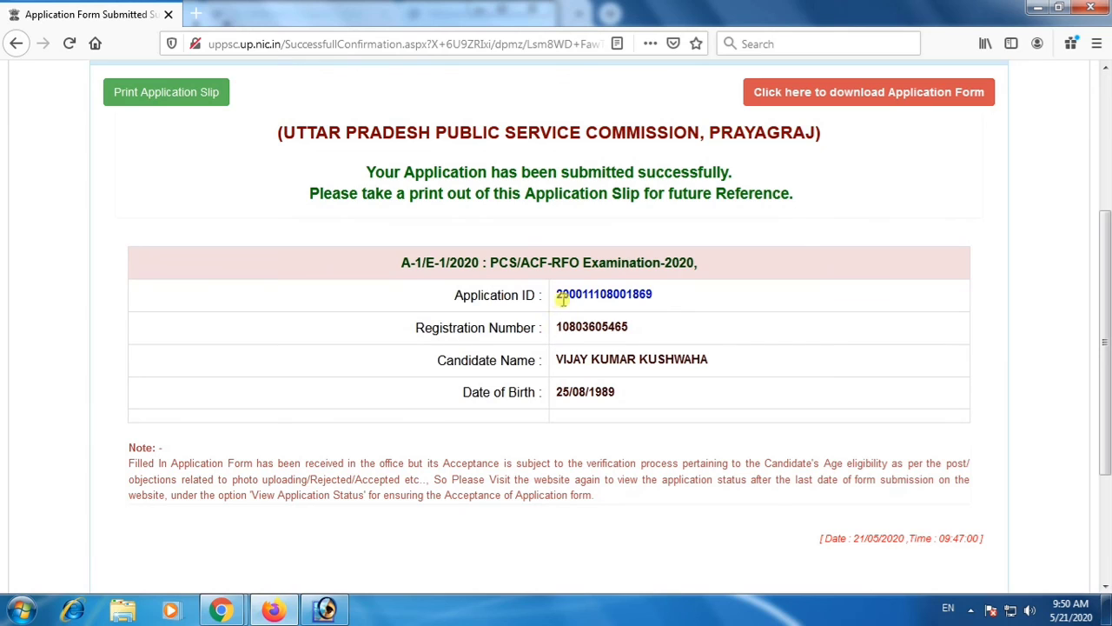
Open the printable detailed application form from the submission confirmation and review it from the examination details through to the declaration.
drag(365, 172, 787, 218)
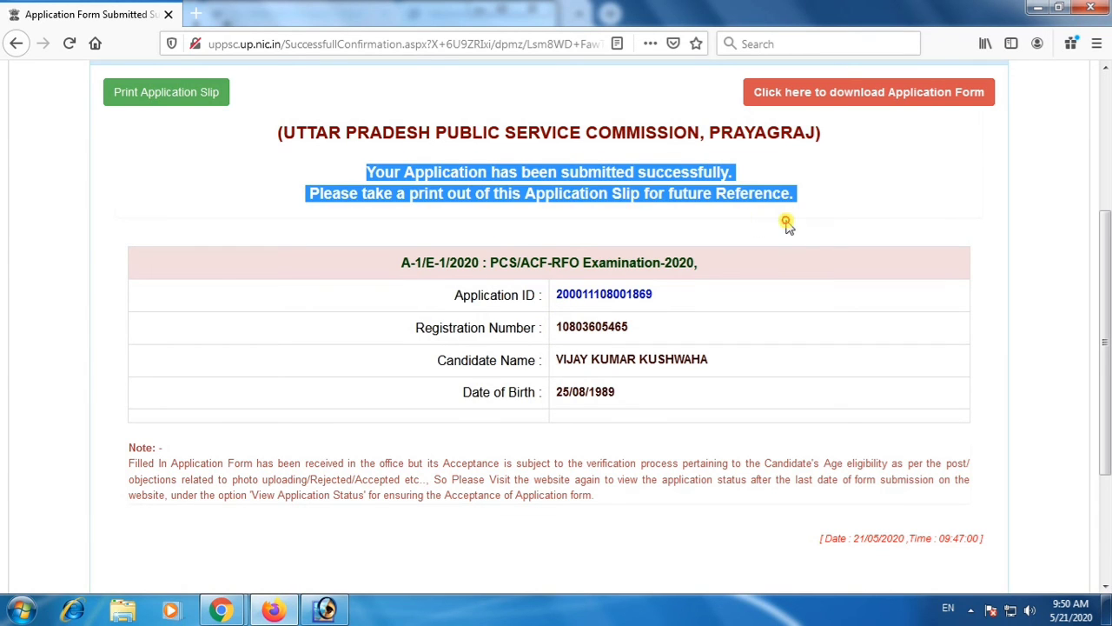
click(882, 96)
click(90, 15)
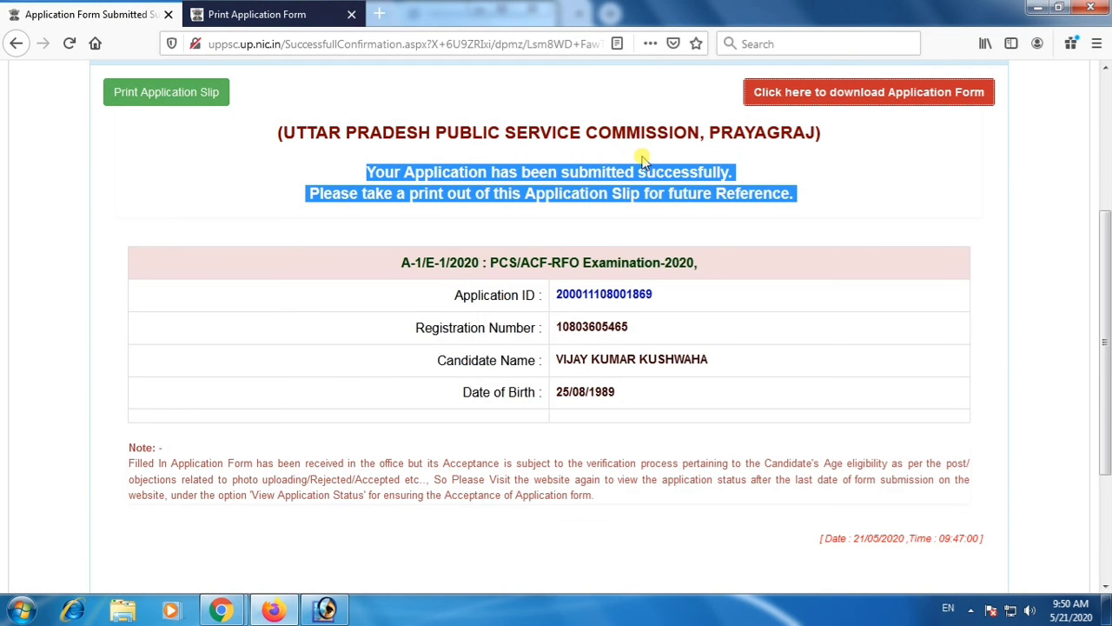
click(232, 12)
scroll(443, 243, down, 15)
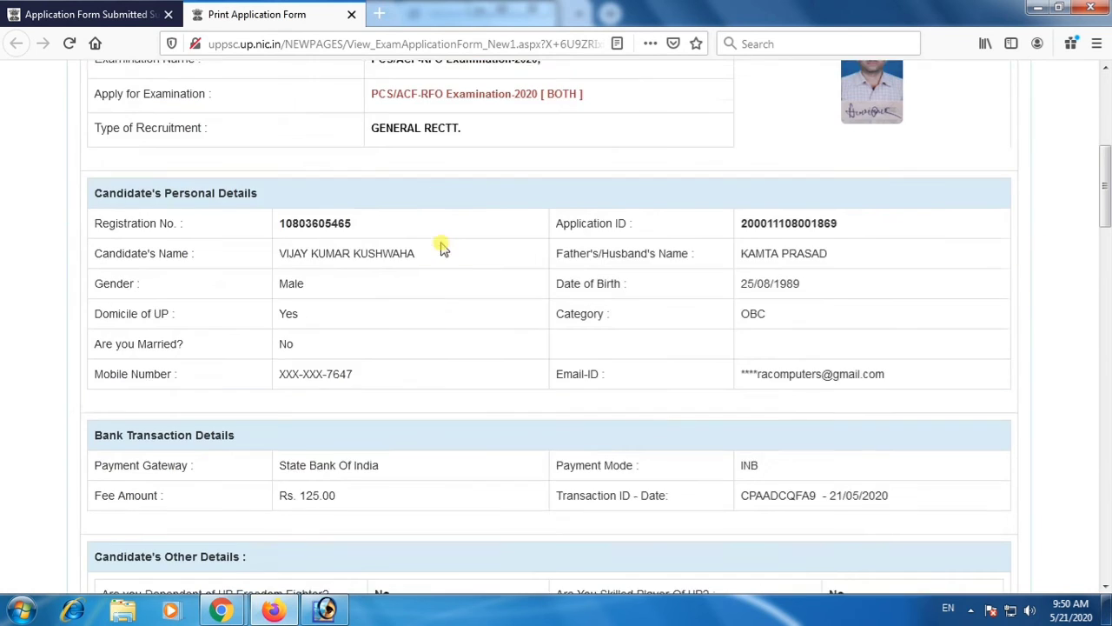
scroll(470, 252, down, 10)
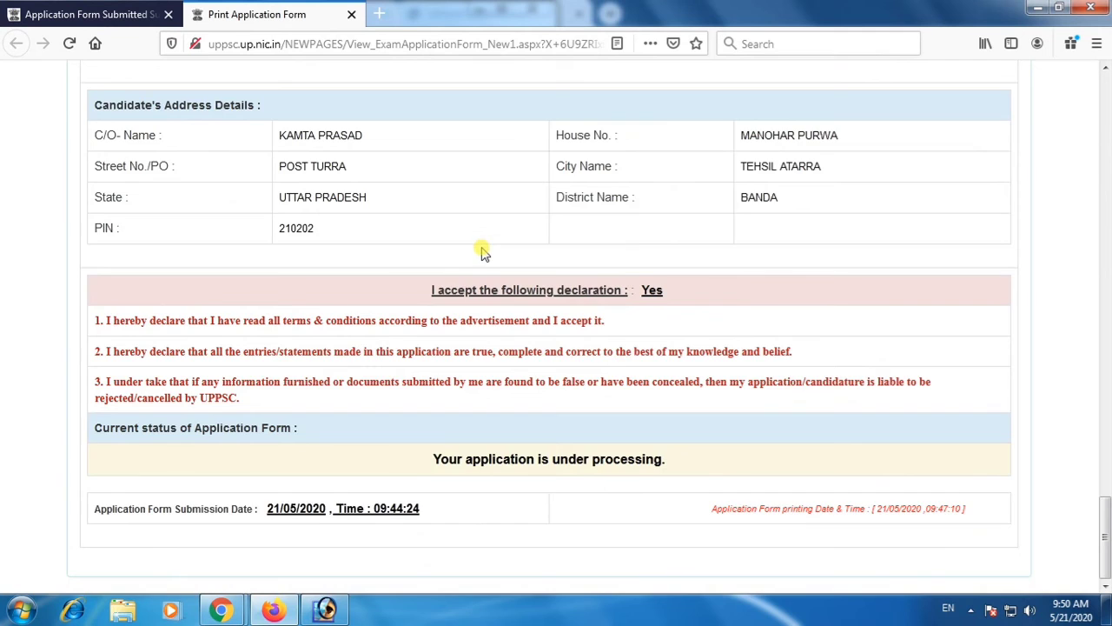
scroll(482, 245, up, 8)
scroll(480, 244, up, 15)
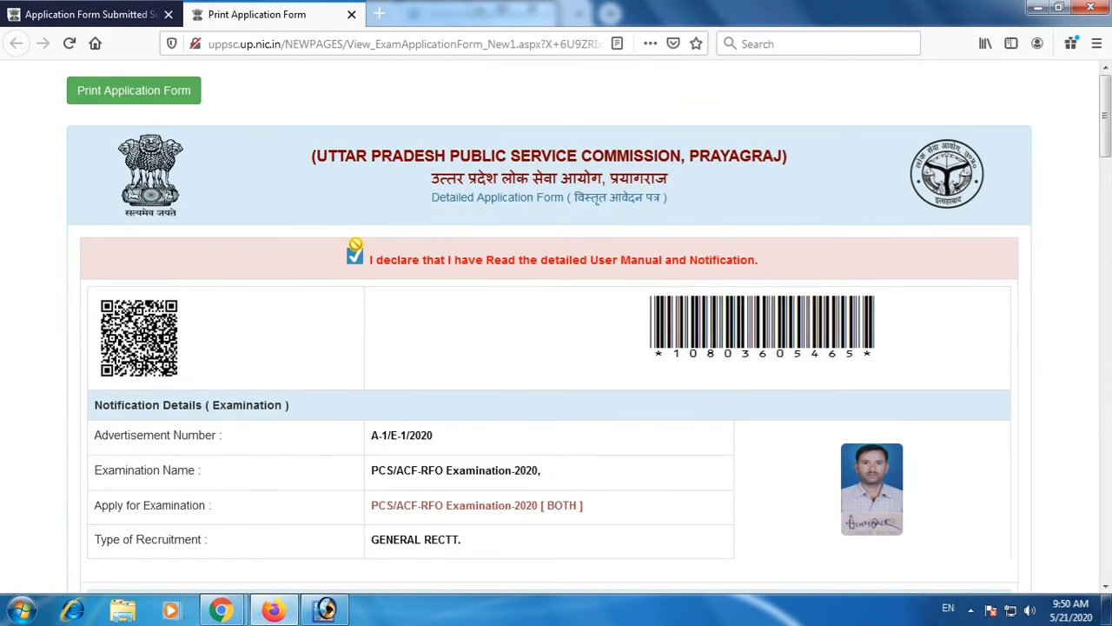
Print one copy of all pages of the application form in grayscale on the EPSON L380 Series printer.
click(154, 93)
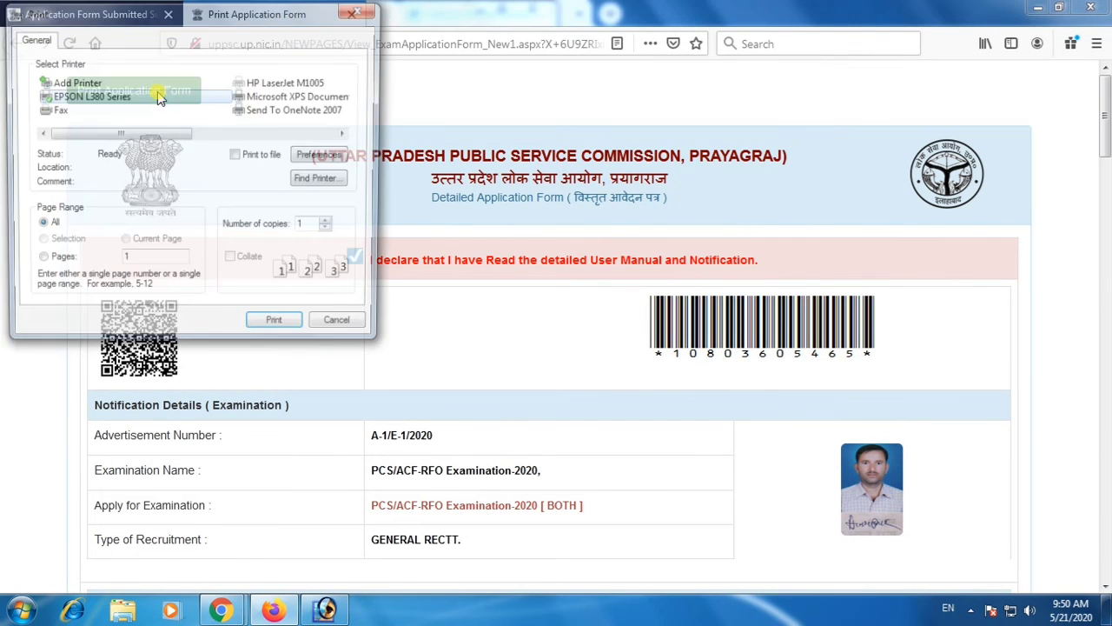
click(315, 160)
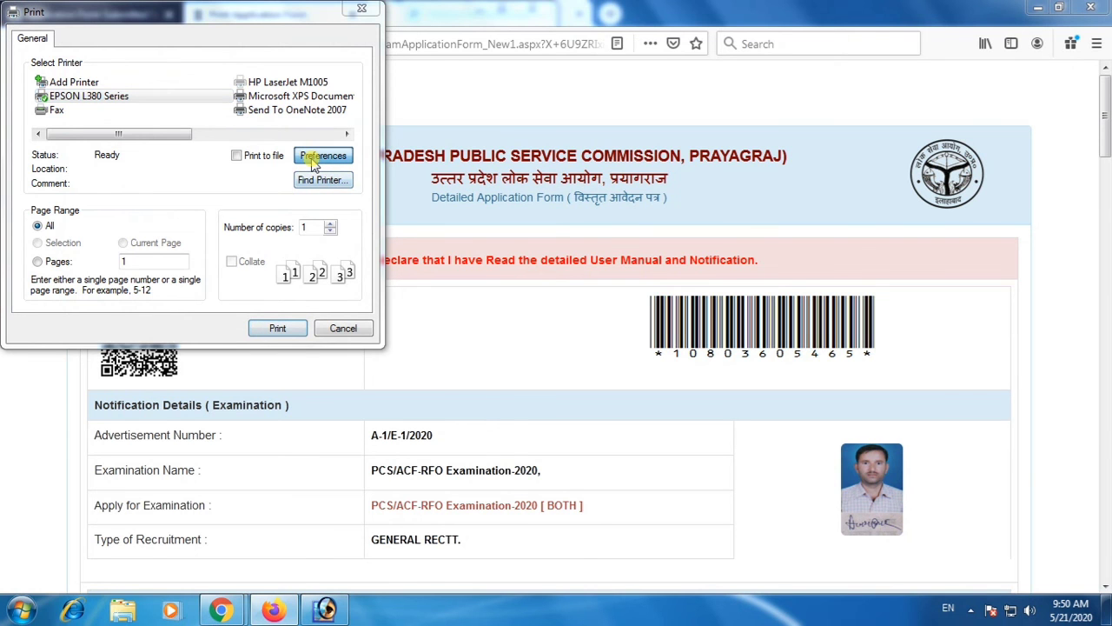
click(381, 259)
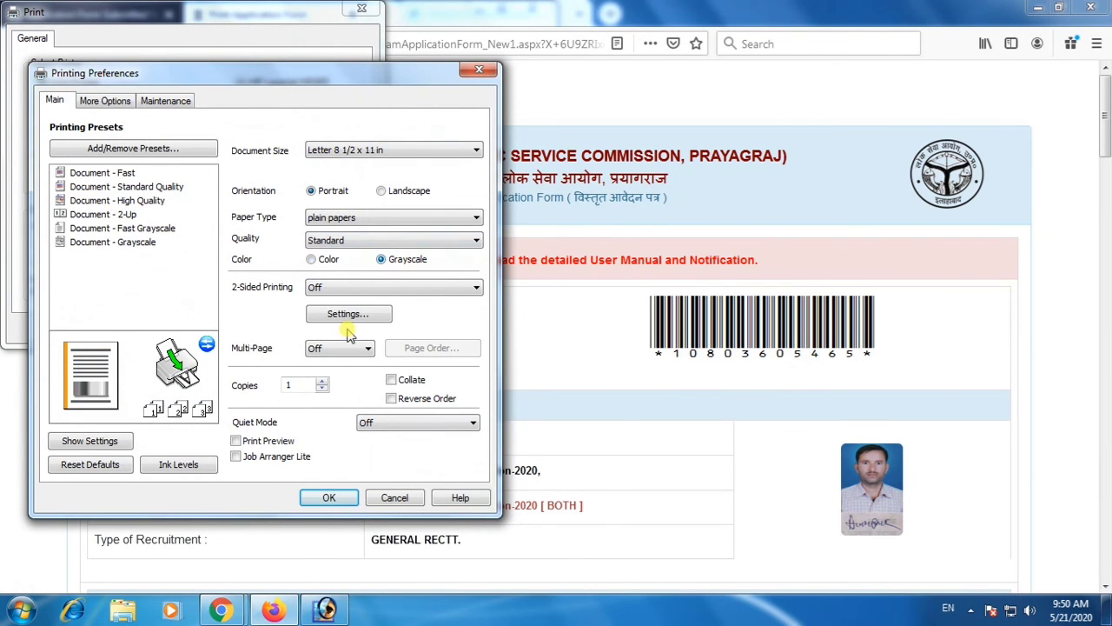
click(328, 501)
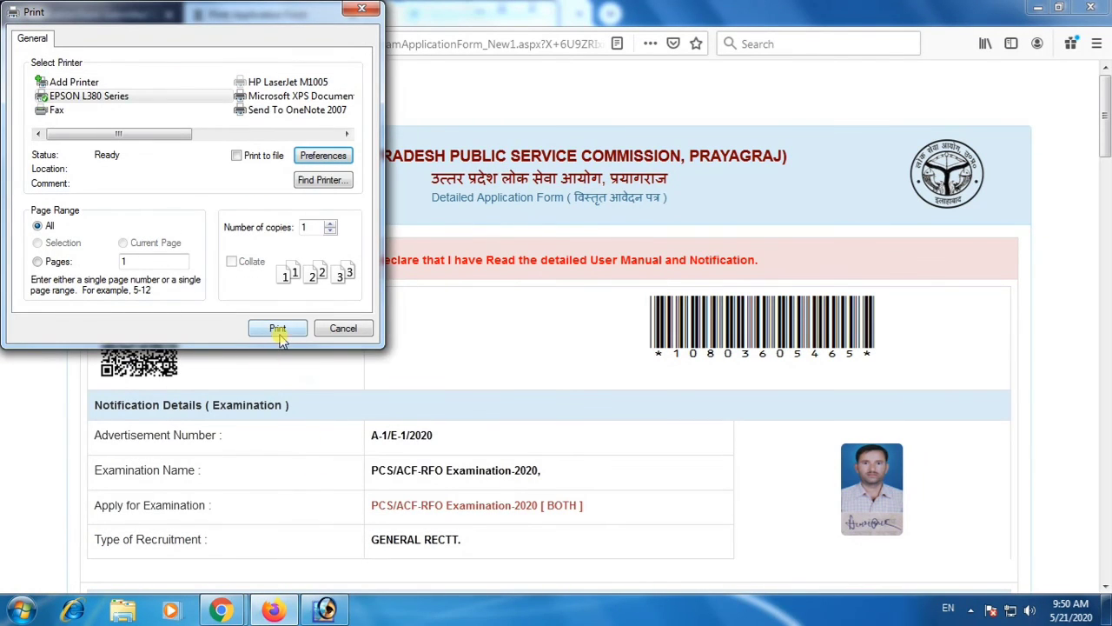
click(277, 329)
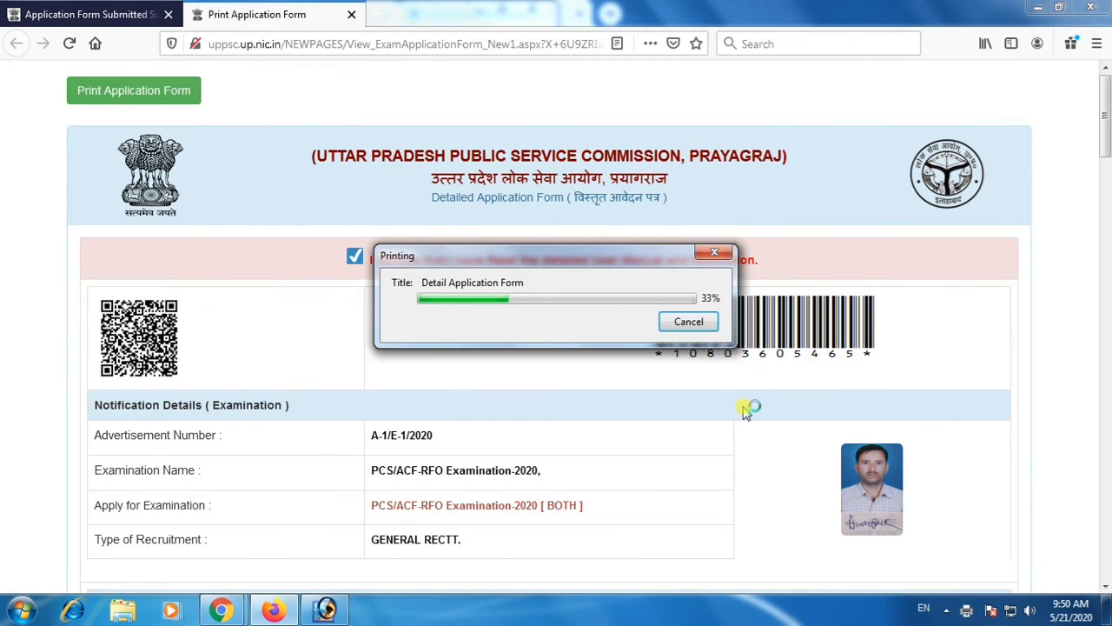